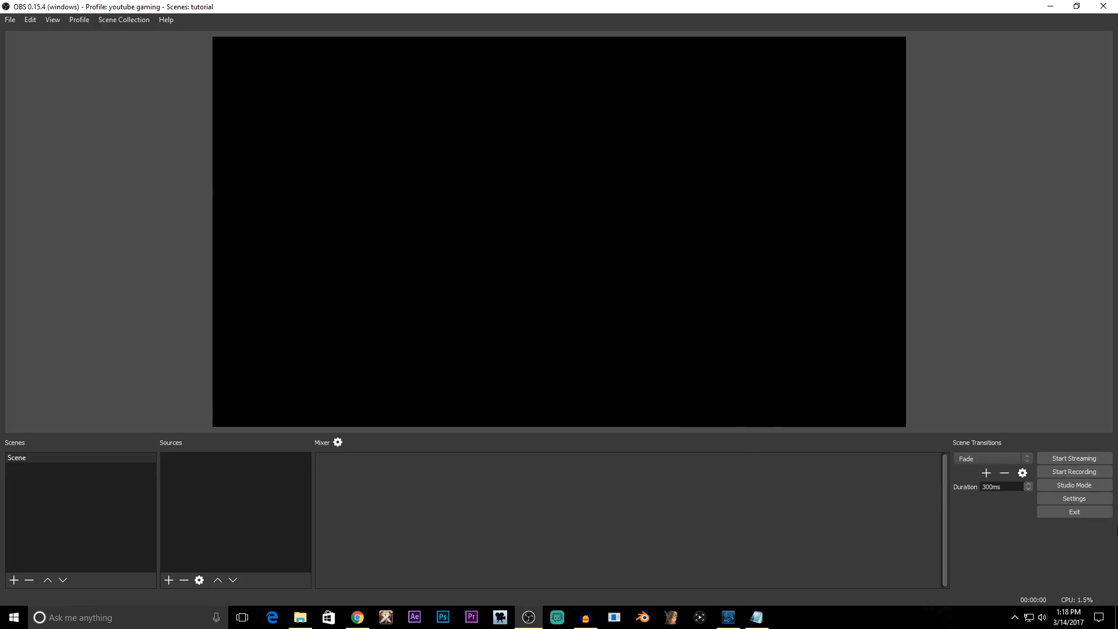
- Open the settings and try the Default interface theme before setting it back to Dark
left_click(1068, 499)
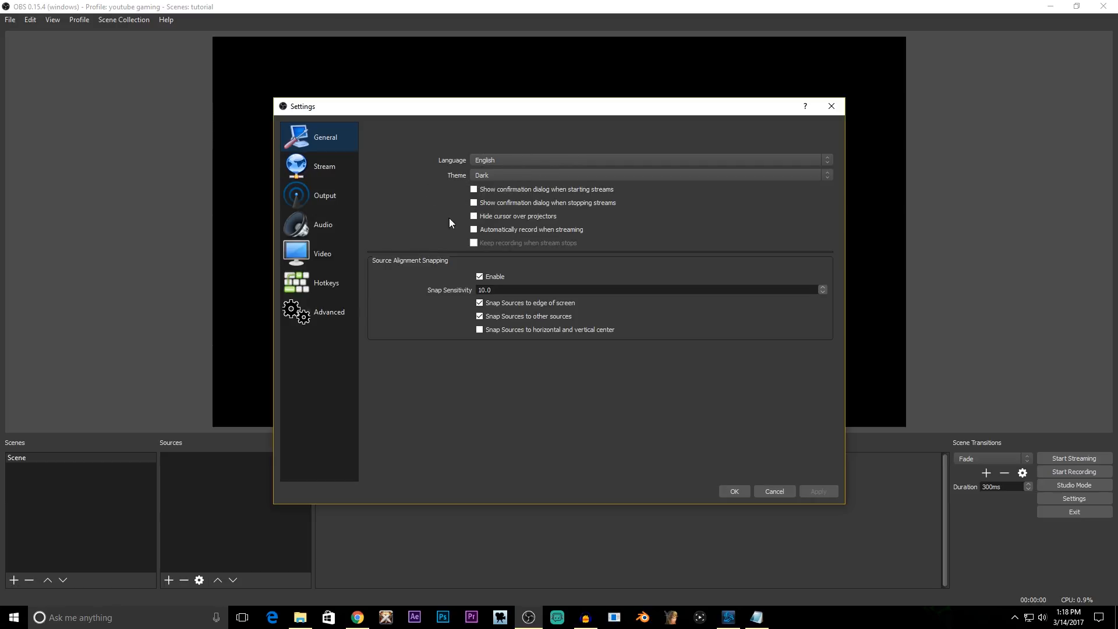
left_click(500, 175)
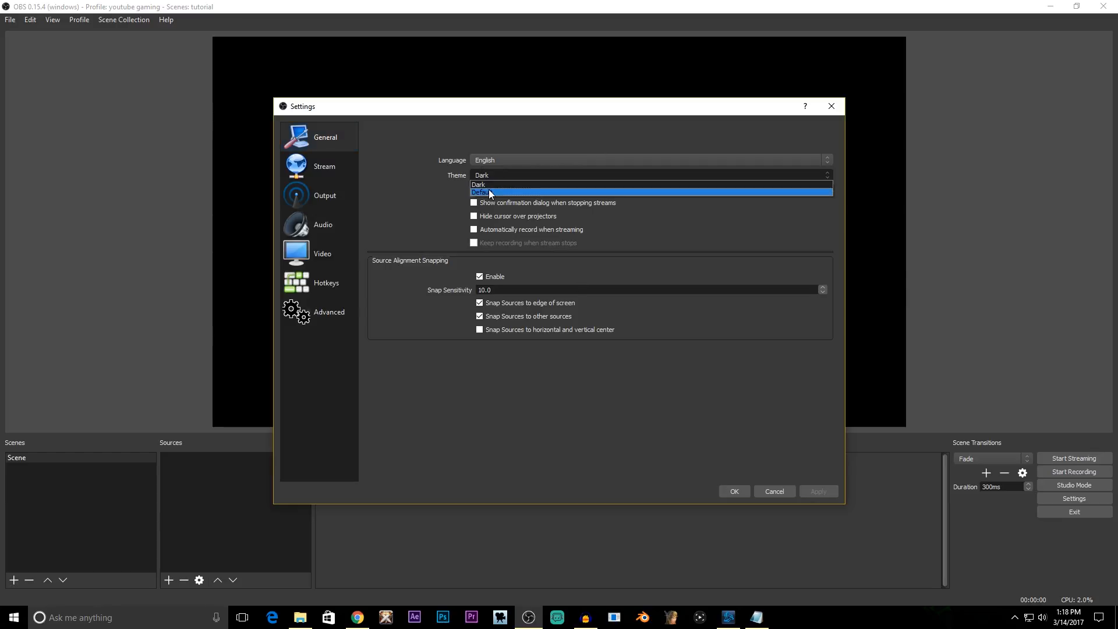
left_click(488, 190)
left_click(489, 175)
left_click(480, 185)
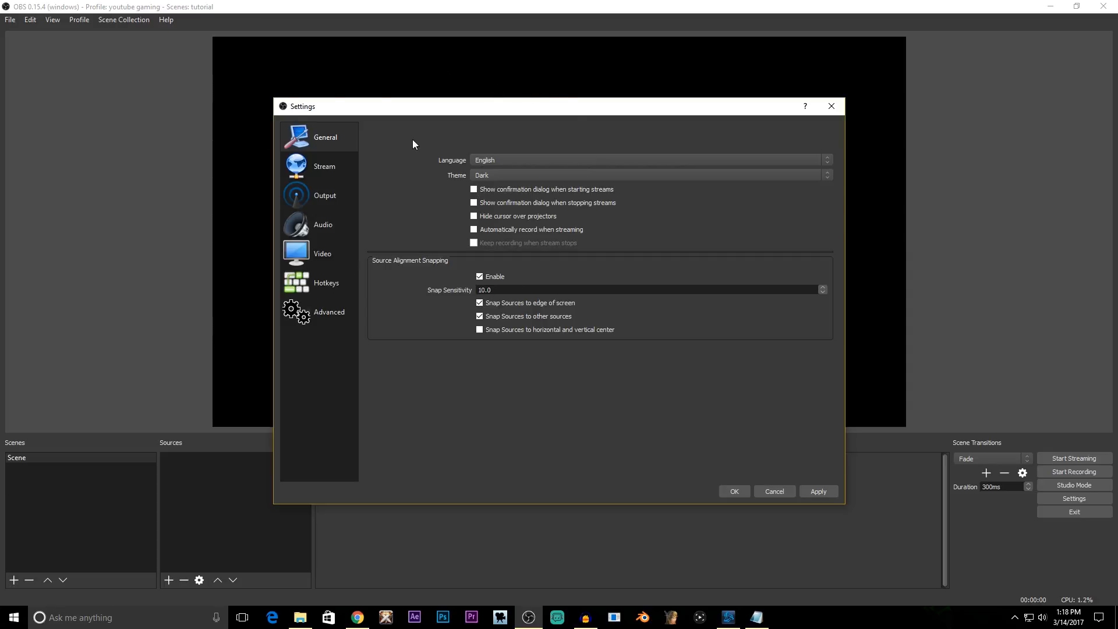
- Set the streaming service to YouTube / YouTube Gaming and keep the Primary YouTube ingest server
left_click(296, 169)
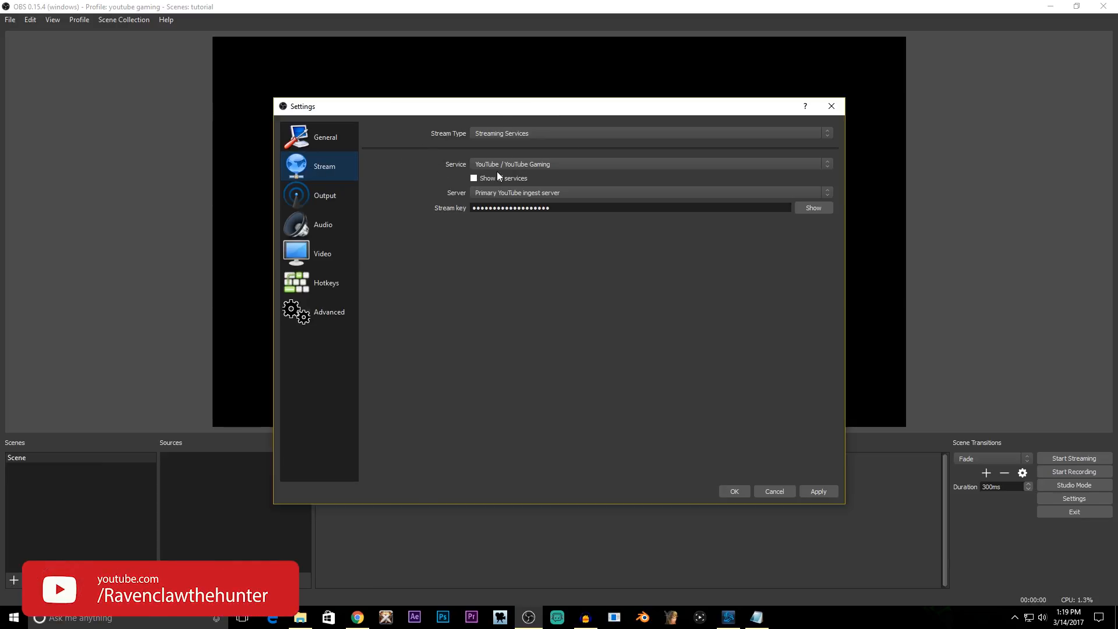
left_click(511, 166)
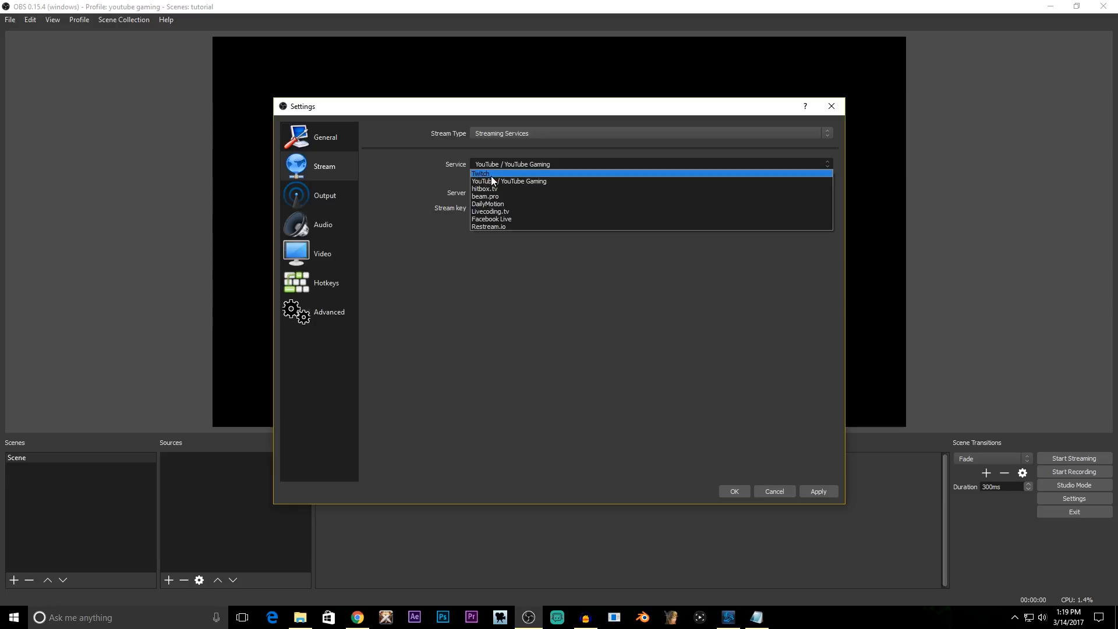
left_click(504, 180)
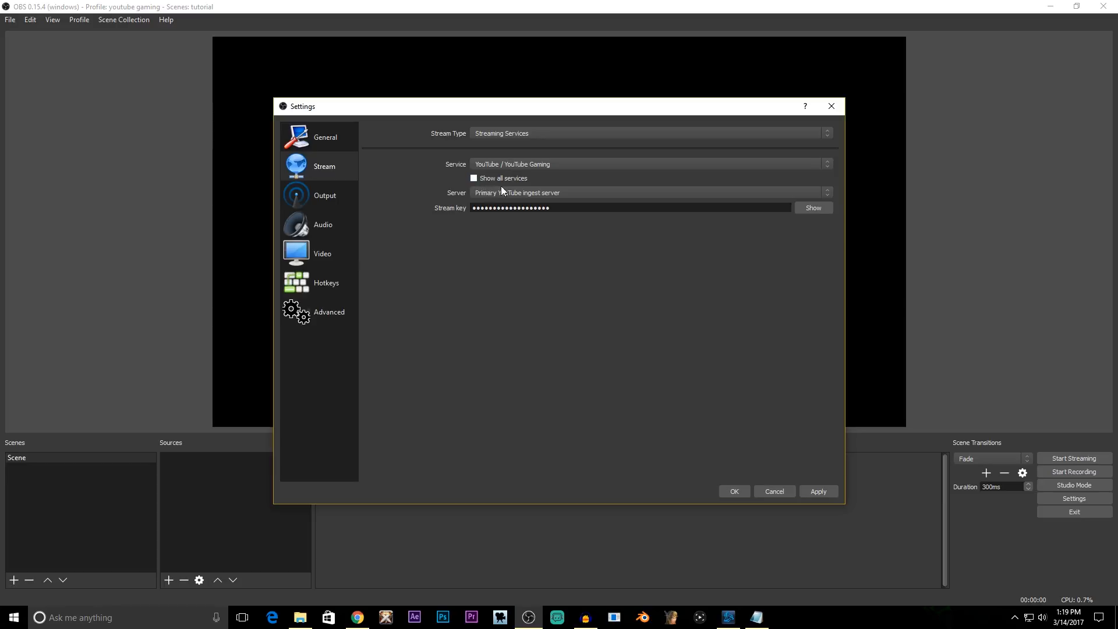
left_click(483, 193)
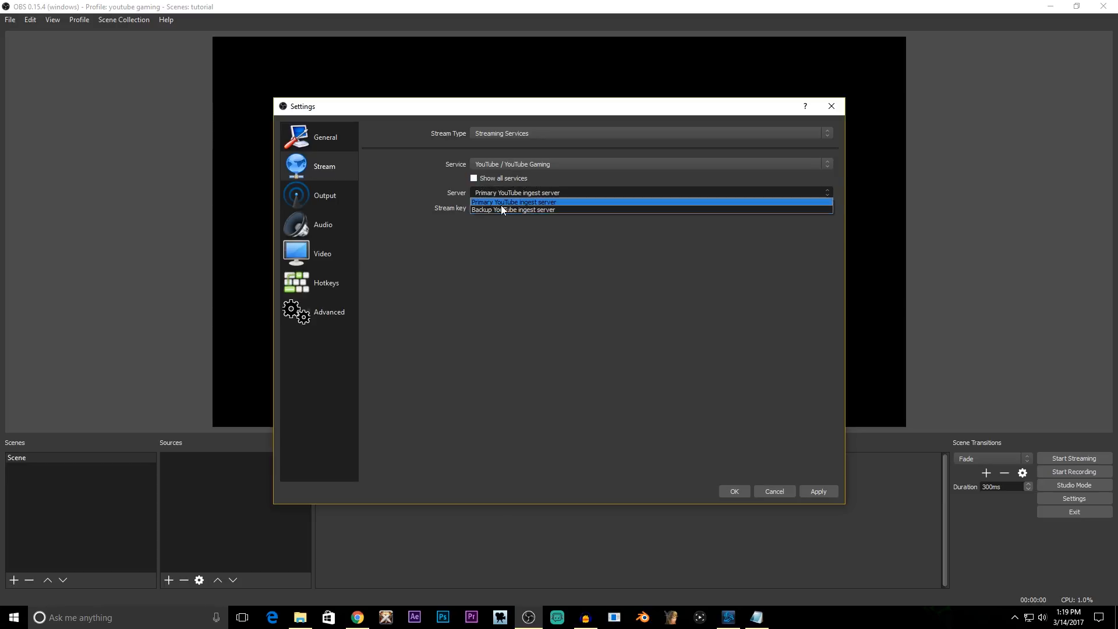
left_click(501, 195)
- Inspect the server choices offered for Twitch and return the streaming service to YouTube / YouTube Gaming
left_click(508, 164)
left_click(498, 173)
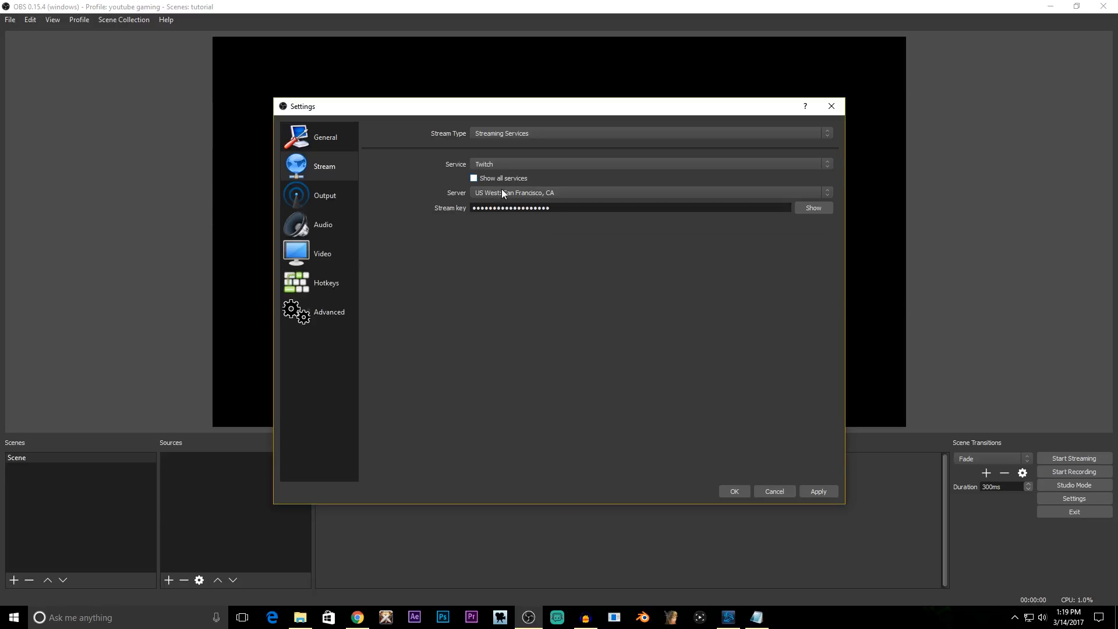
left_click(500, 194)
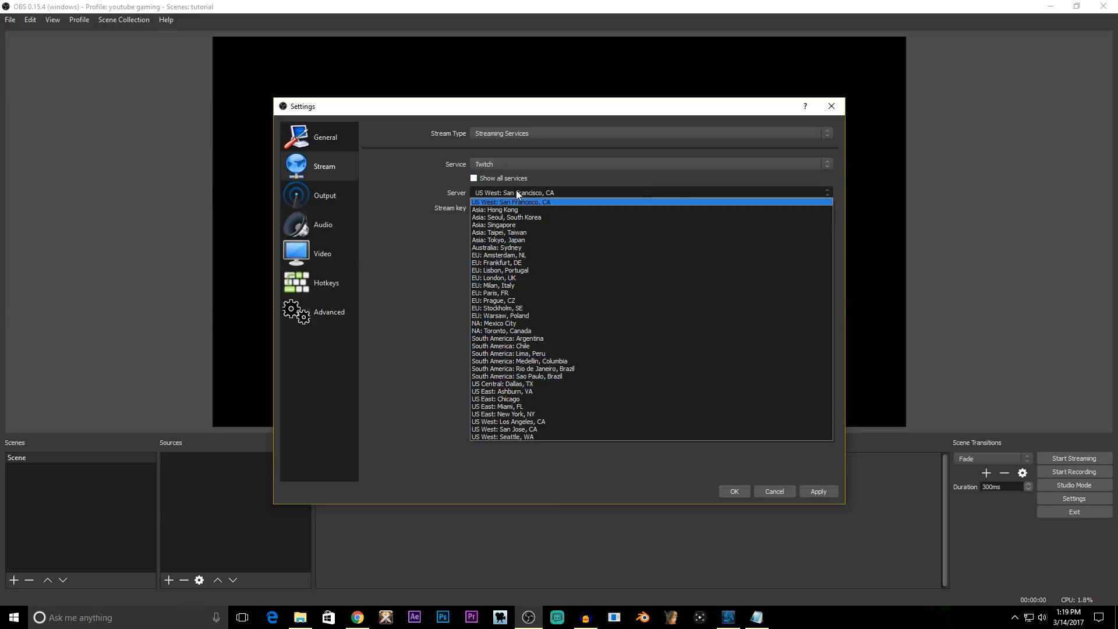
left_click(372, 221)
left_click(499, 164)
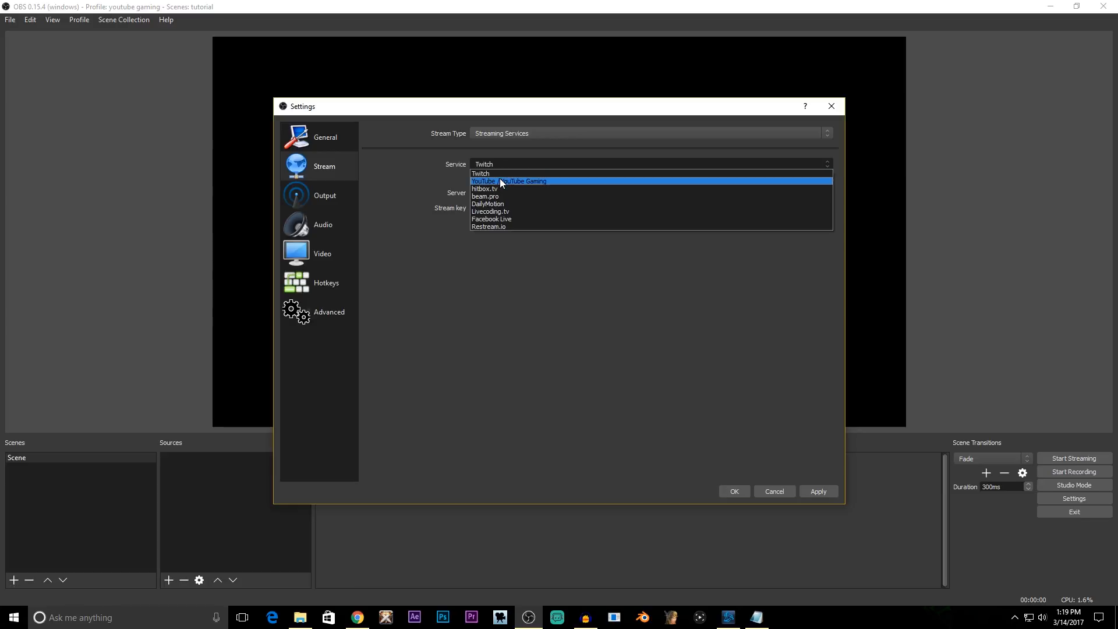
left_click(499, 179)
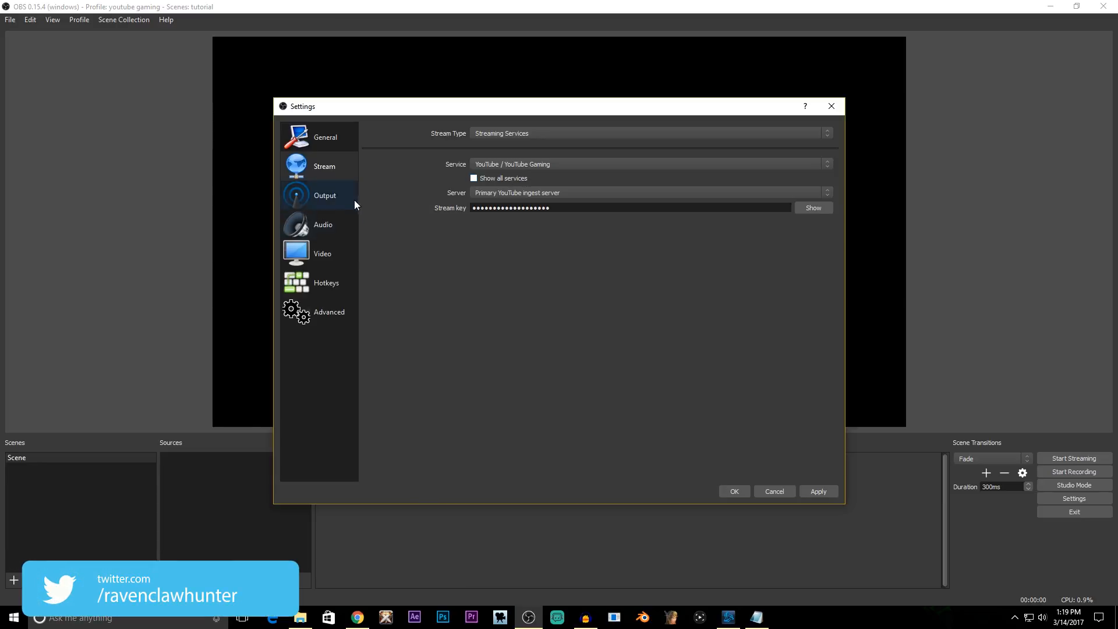
- In the output settings, choose Software (x264) as the streaming encoder and 160 as the audio bitrate
left_click(326, 200)
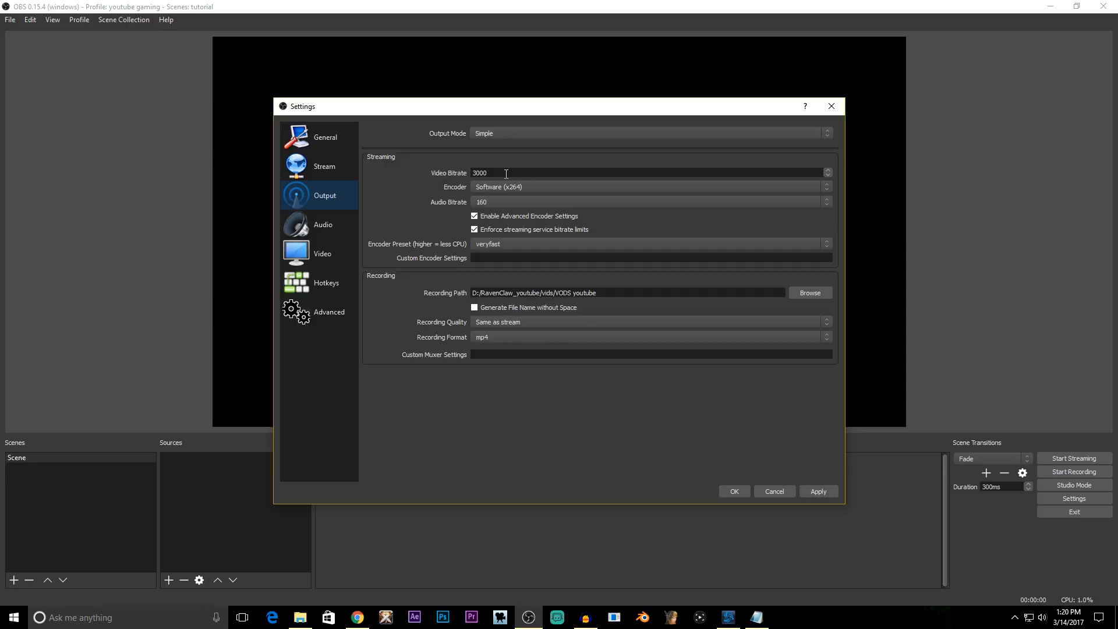
left_click_drag(506, 174, 448, 175)
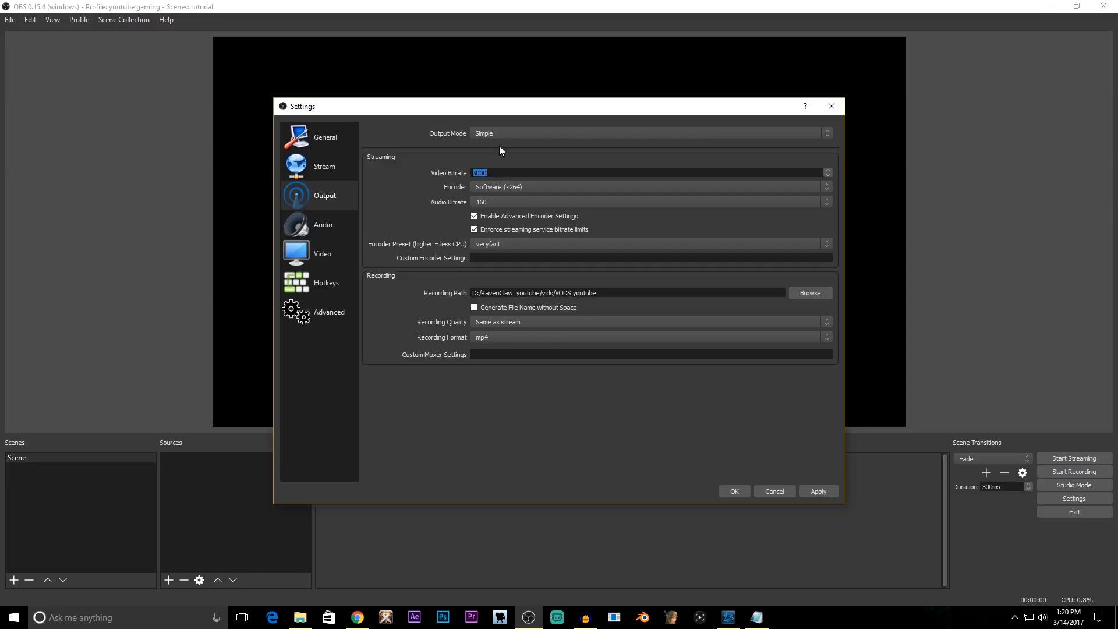
left_click(513, 185)
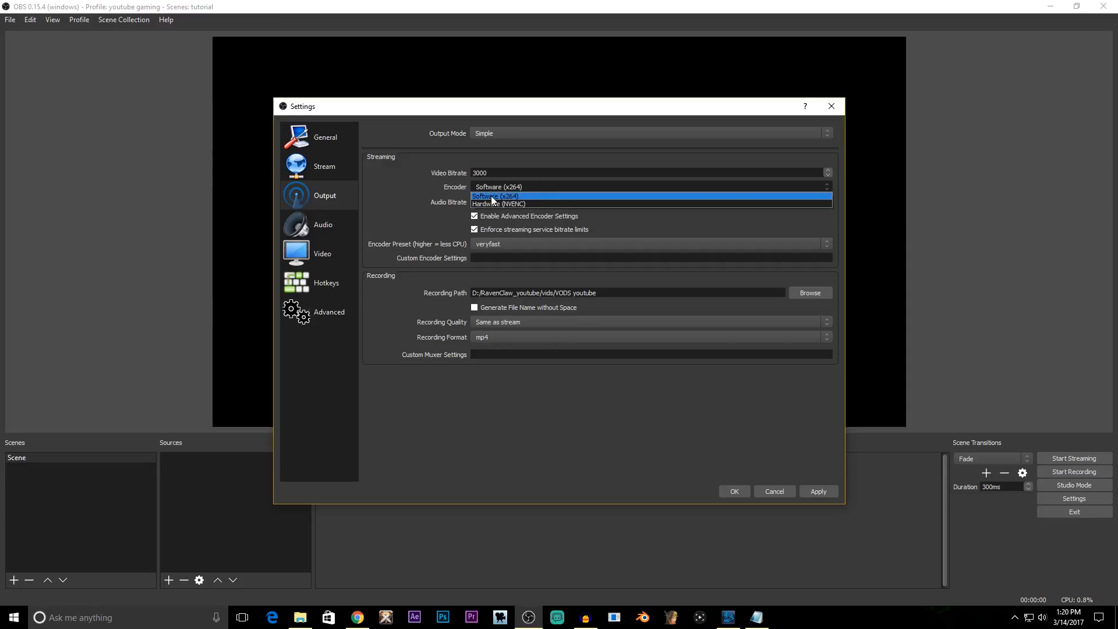
left_click(505, 196)
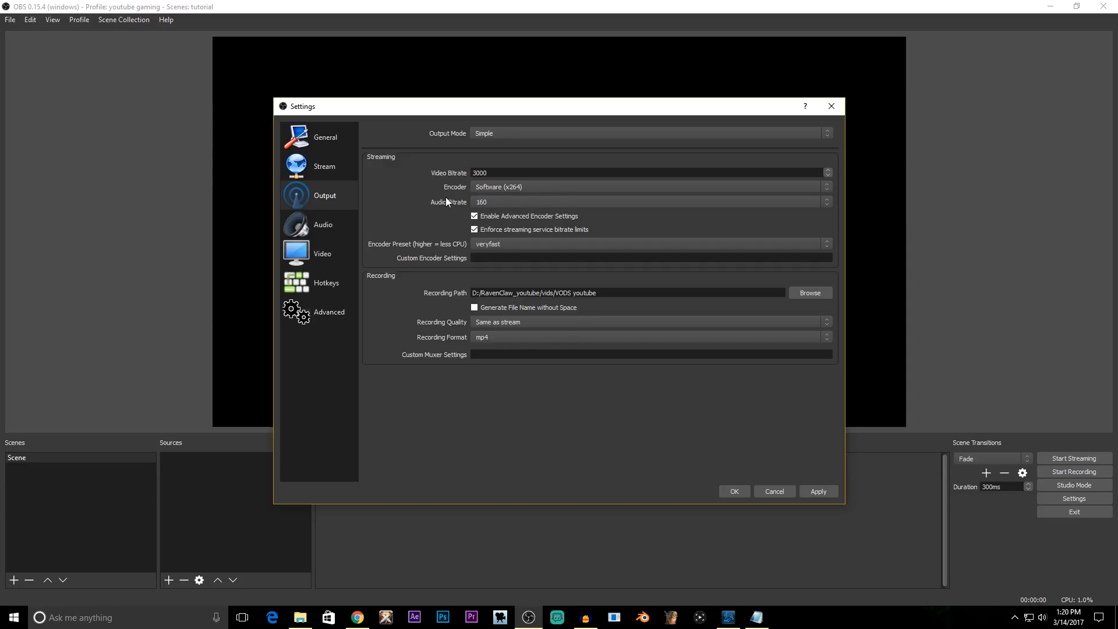
left_click(488, 202)
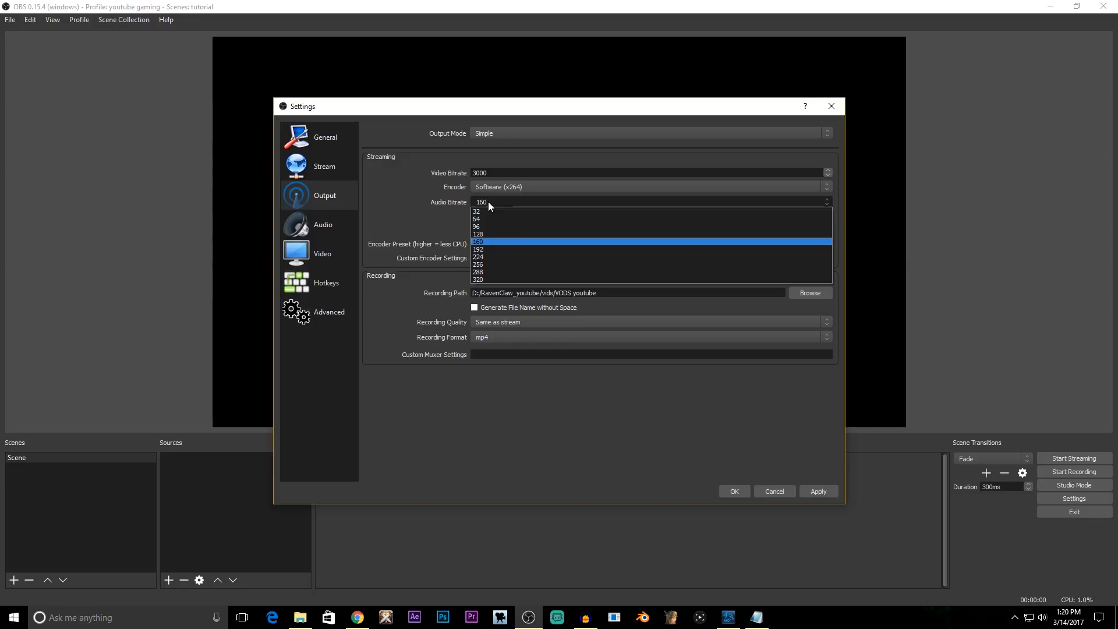
left_click(481, 242)
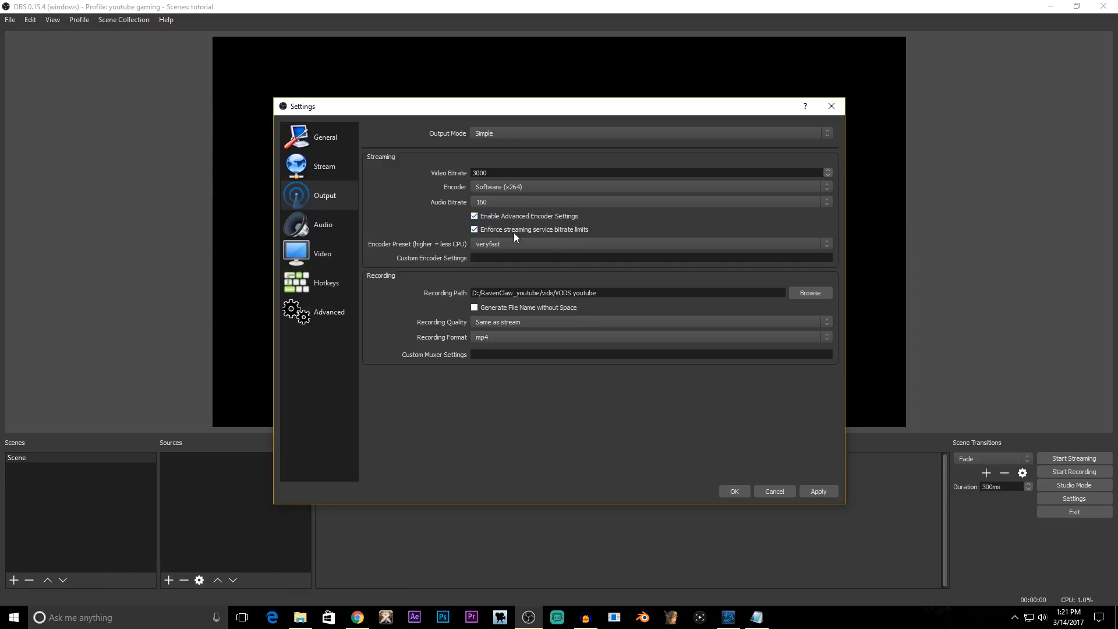
- Try the fast encoder preset for streaming and return it to veryfast
left_click(499, 243)
left_click(486, 246)
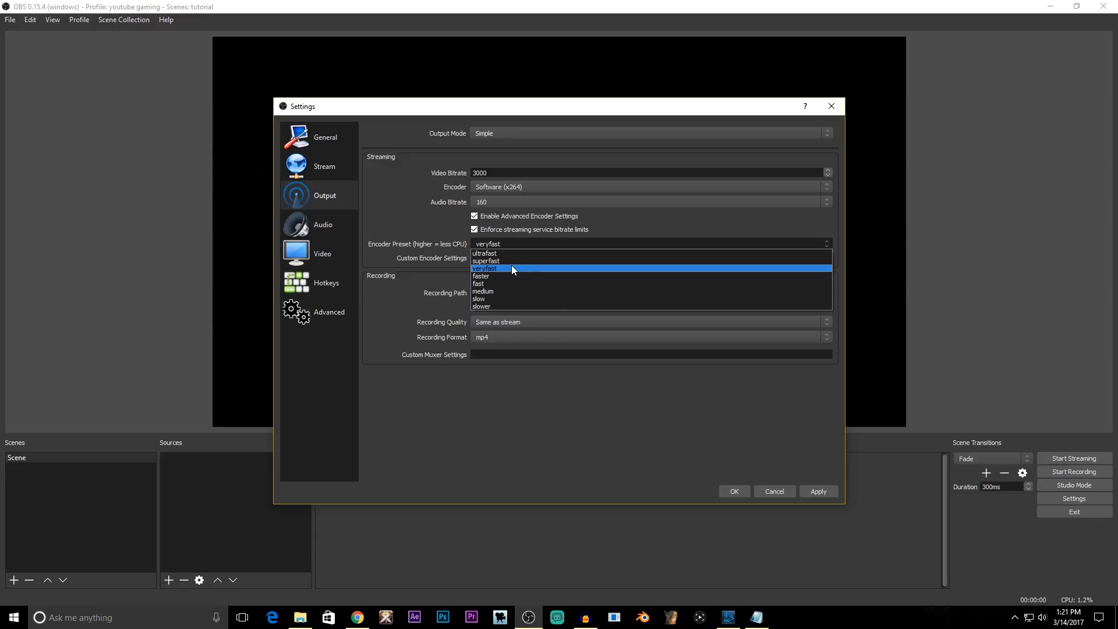
left_click(490, 286)
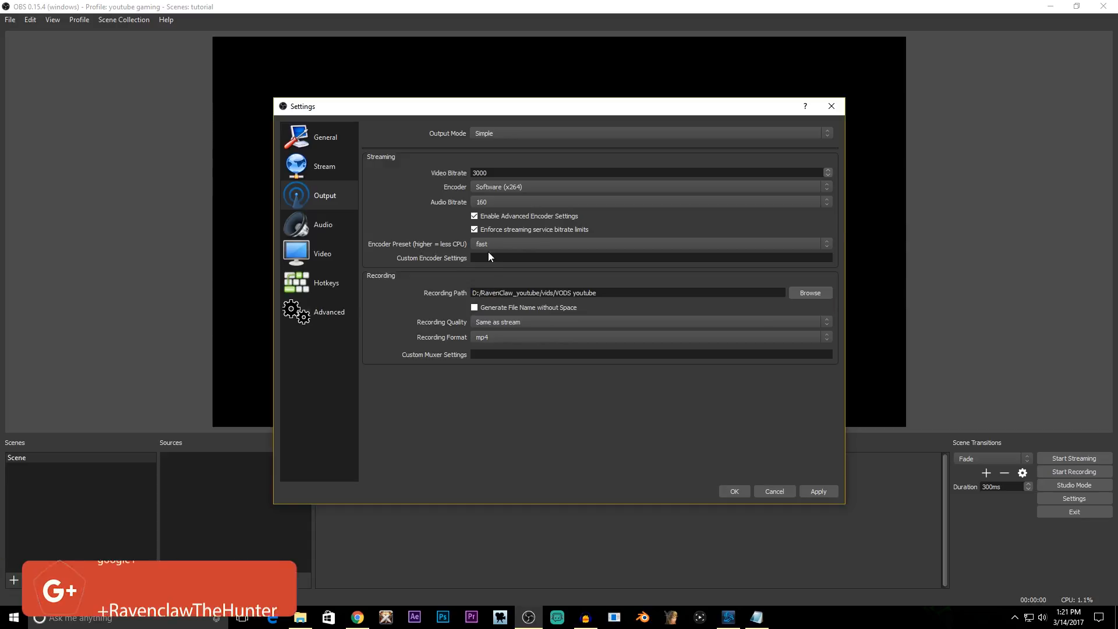
left_click(488, 248)
left_click(492, 270)
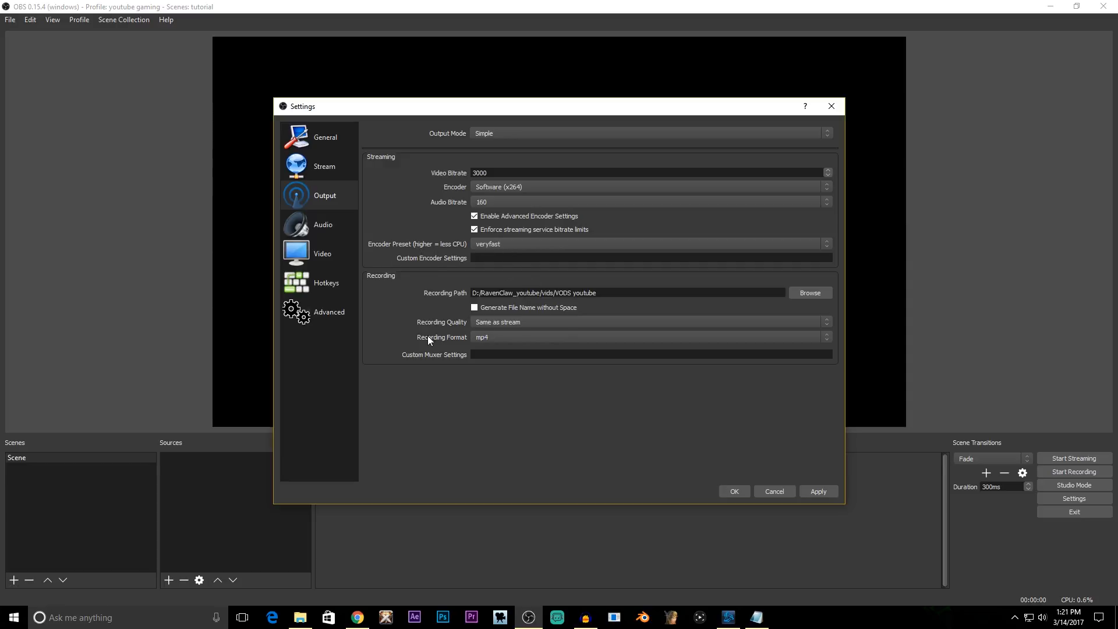
- Set the recording quality to Same as stream and keep mp4 as the recording format
triple_click(490, 292)
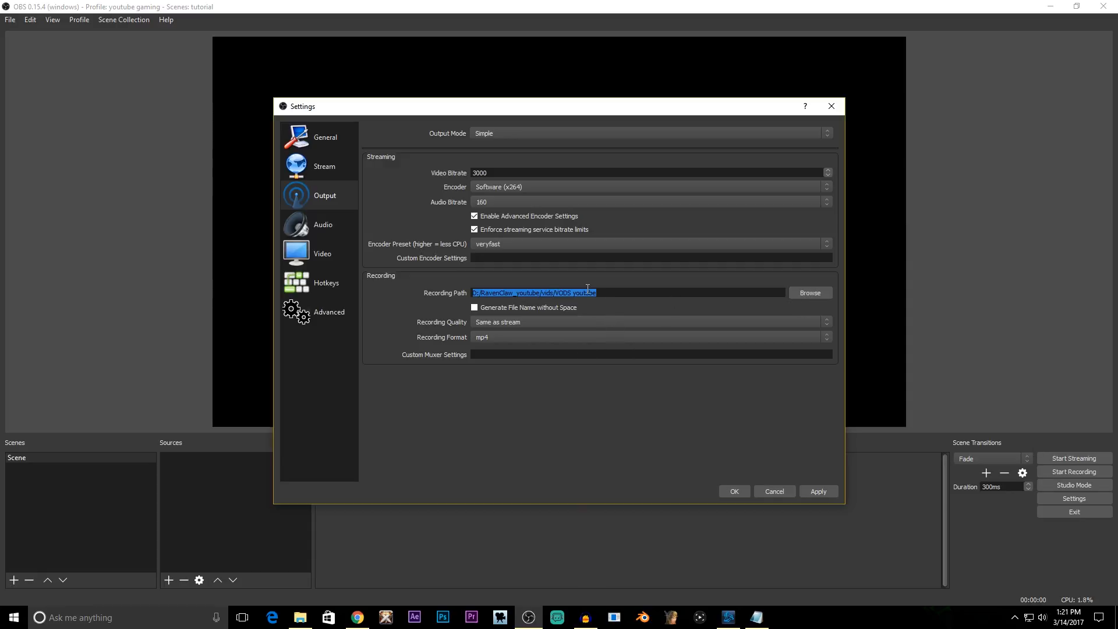
left_click(509, 323)
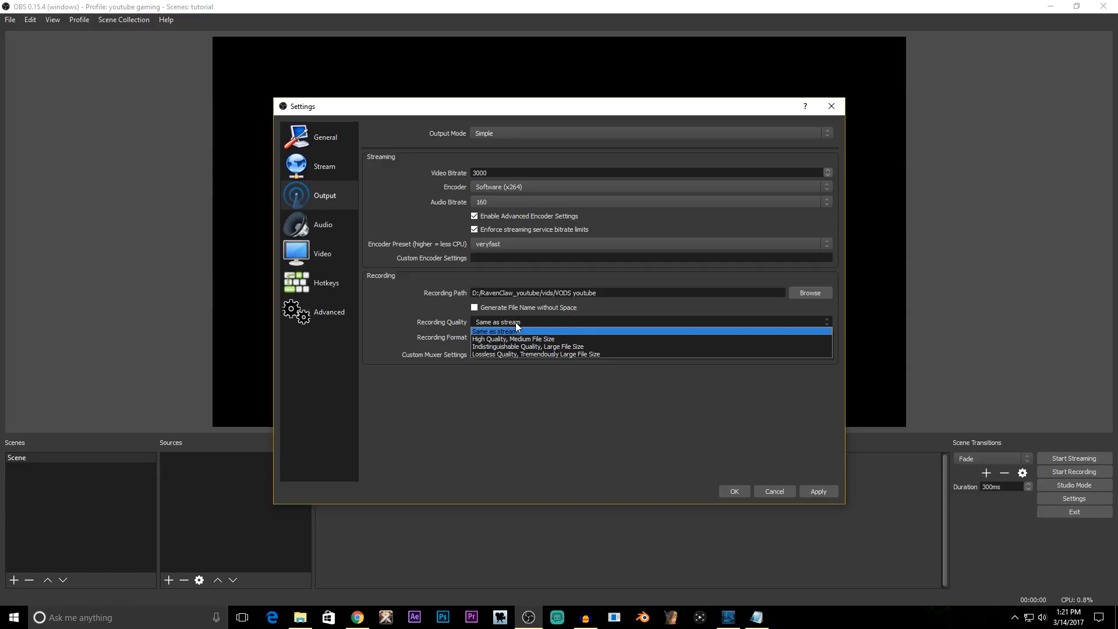
left_click(507, 327)
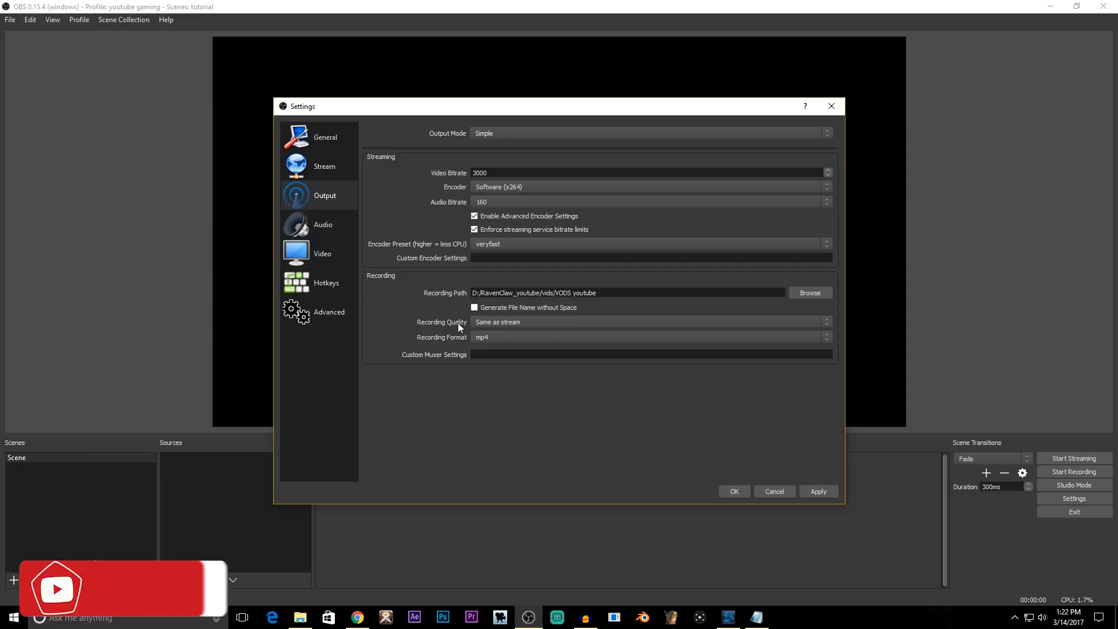
left_click(490, 337)
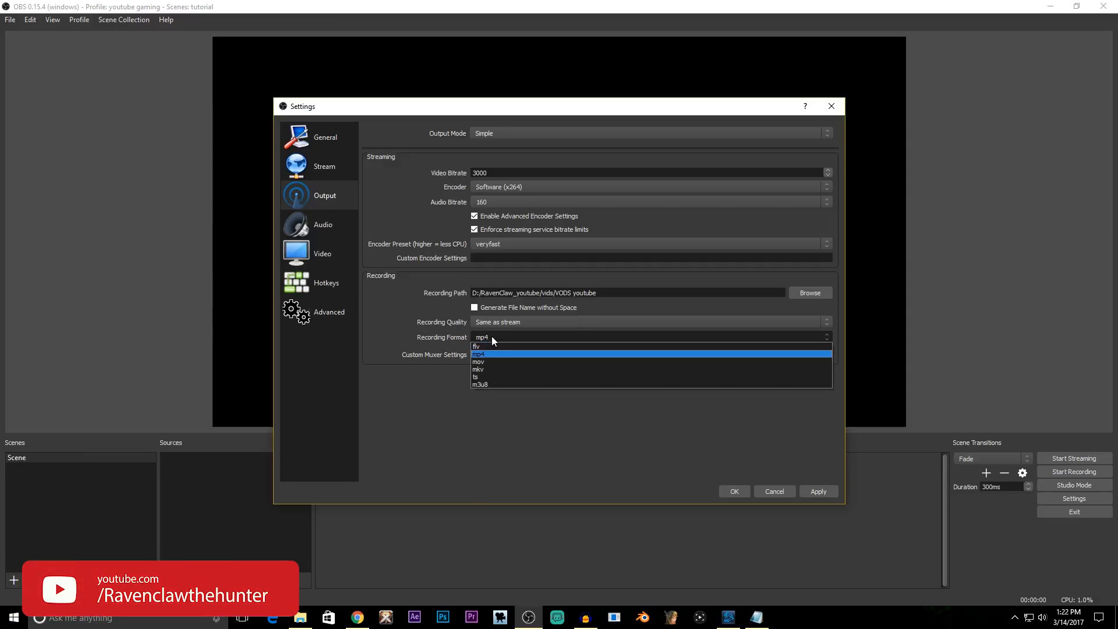
left_click(453, 342)
- In the audio settings, compare the available sample rates and settle on 44.1khz with Stereo channels
left_click(320, 224)
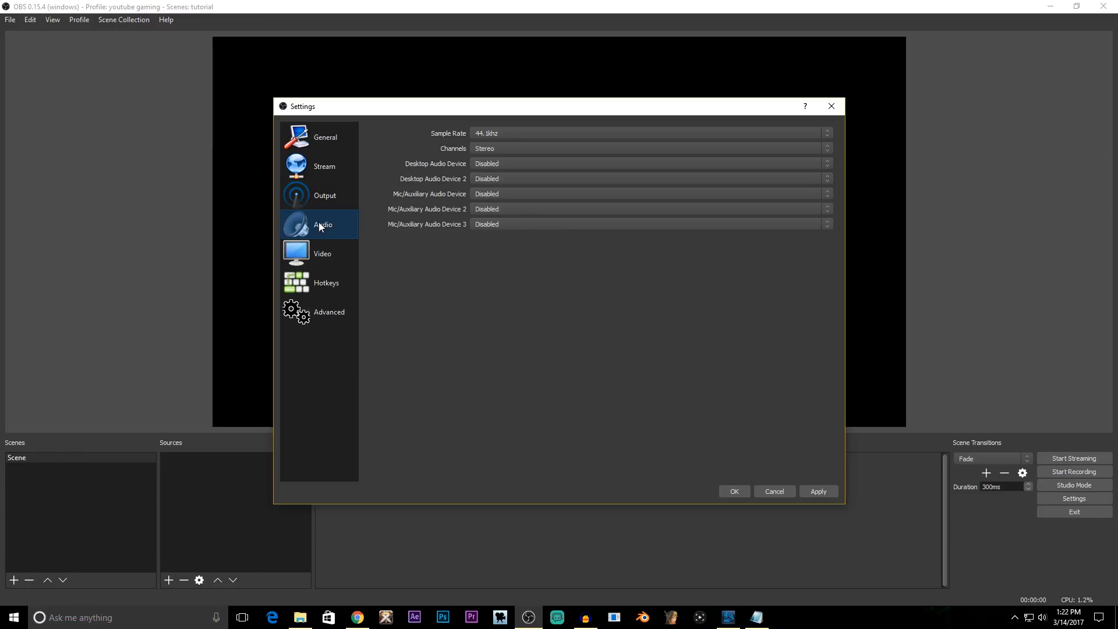
left_click(487, 134)
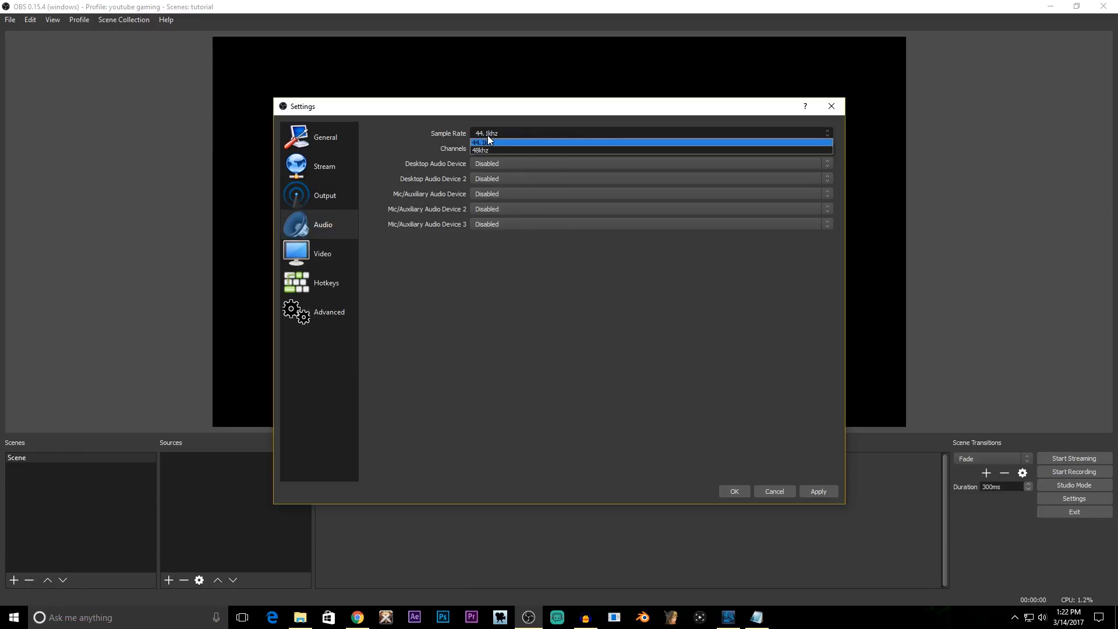
left_click(492, 146)
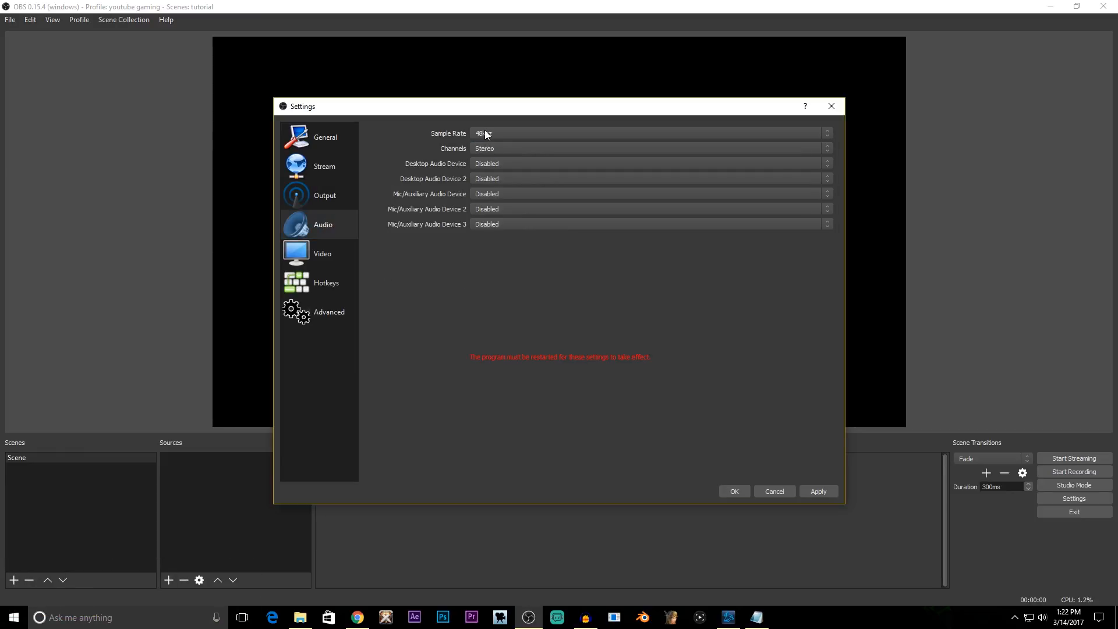
left_click(485, 132)
left_click(482, 135)
left_click(487, 135)
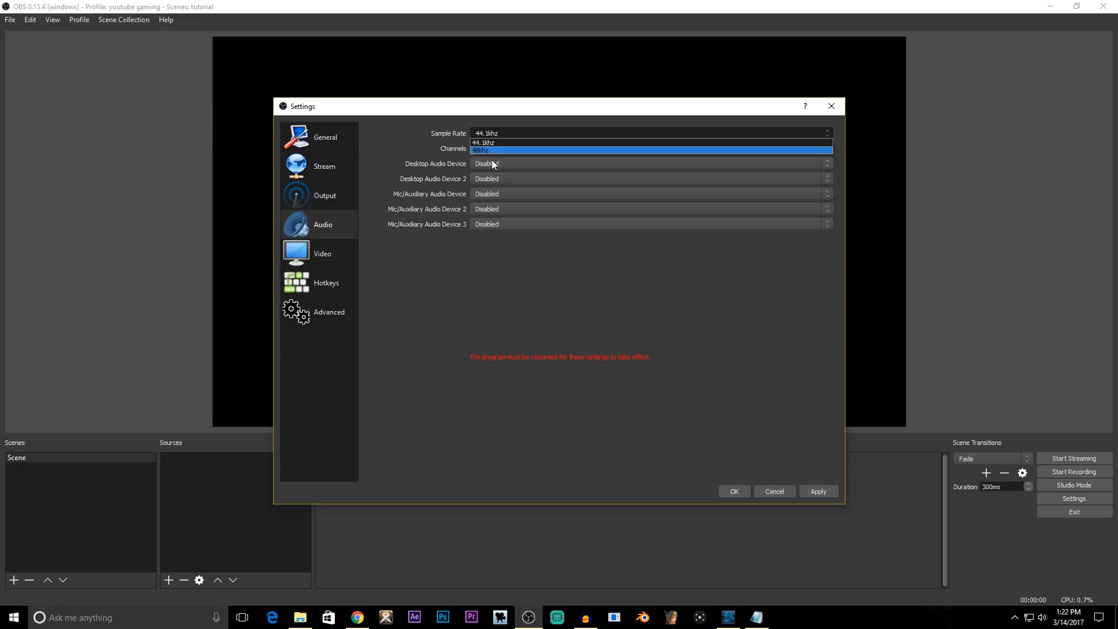
left_click(489, 149)
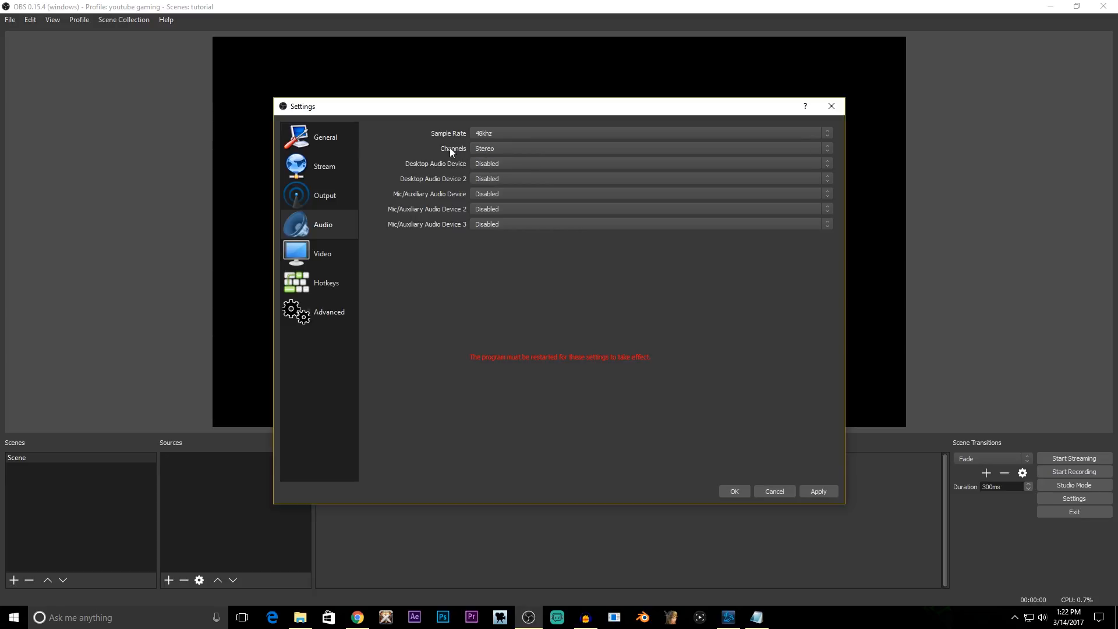
left_click(515, 131)
left_click(507, 138)
left_click(481, 149)
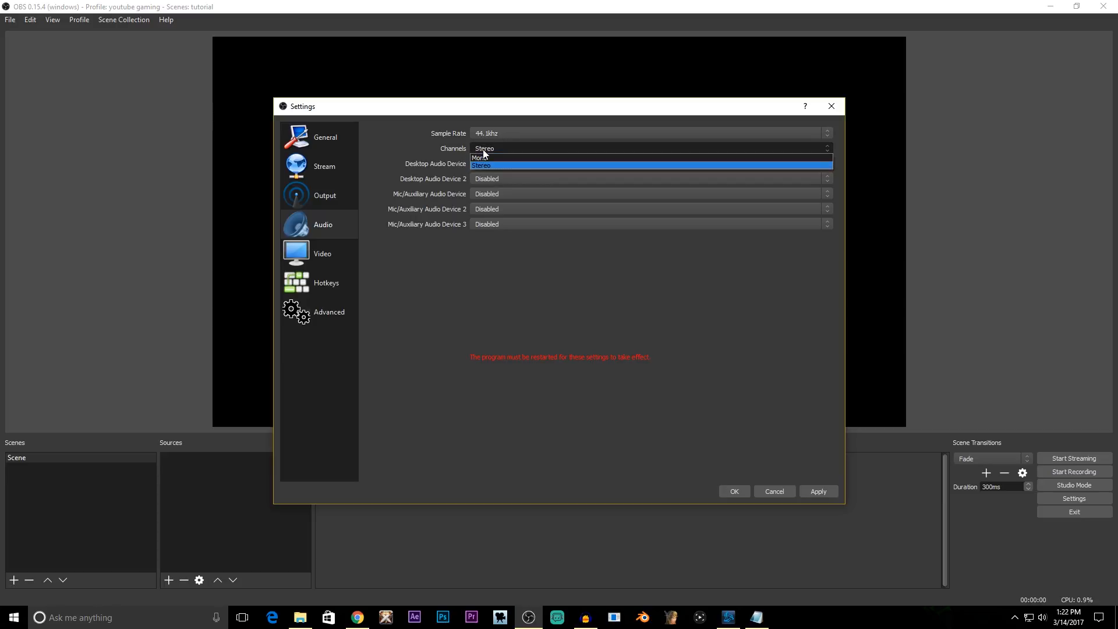
left_click(476, 160)
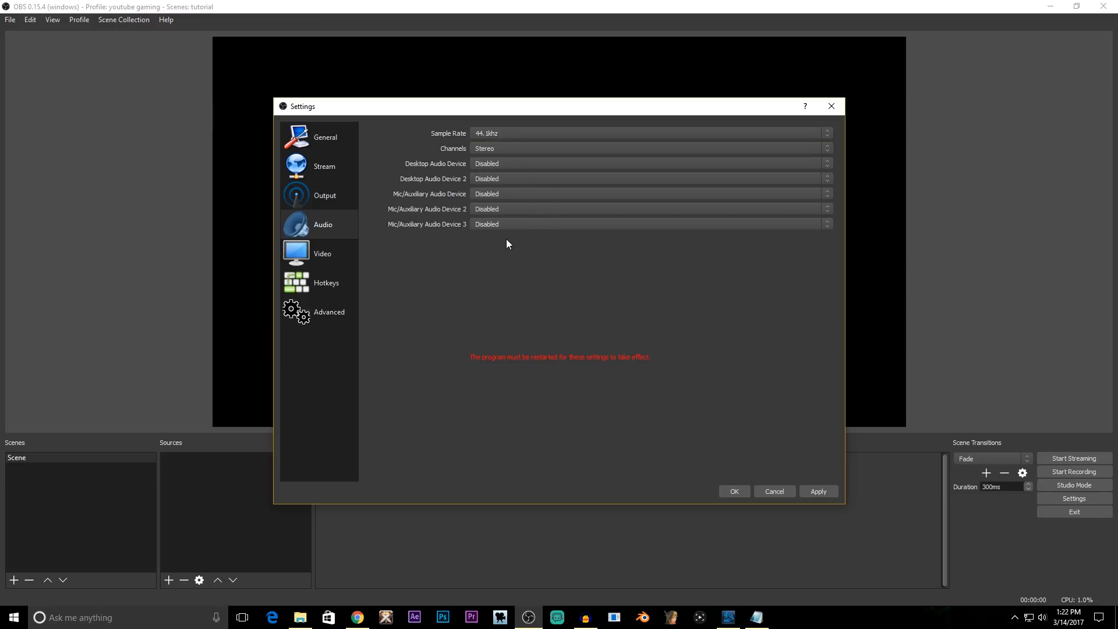
- Set the first Mic/Auxiliary Audio Device to Microphone (Yeti Stereo Microphone)
left_click(500, 194)
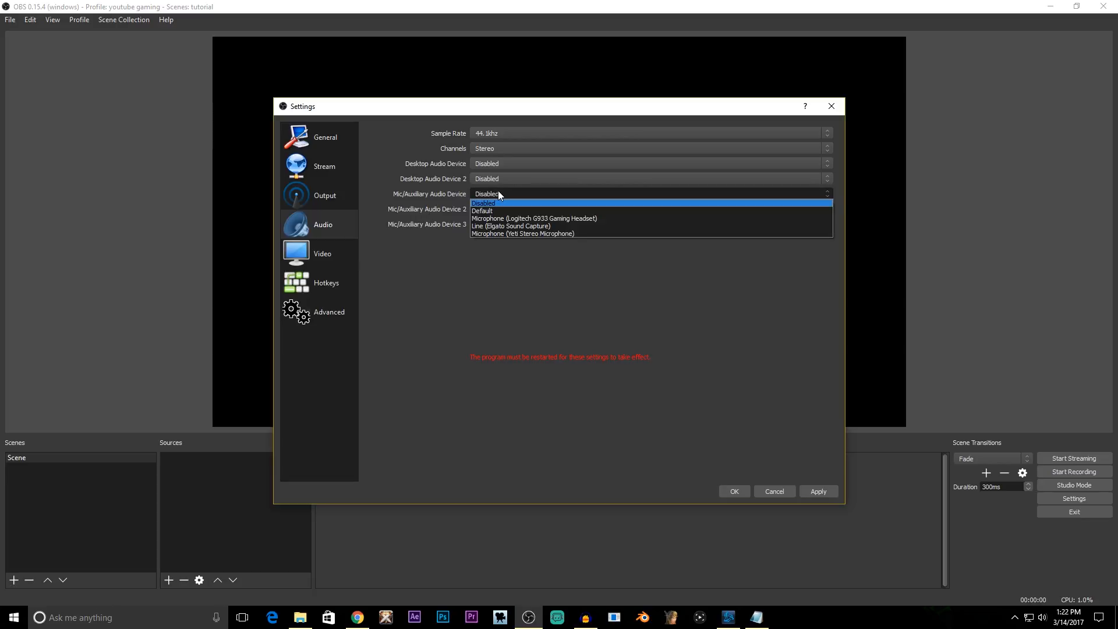
left_click(430, 199)
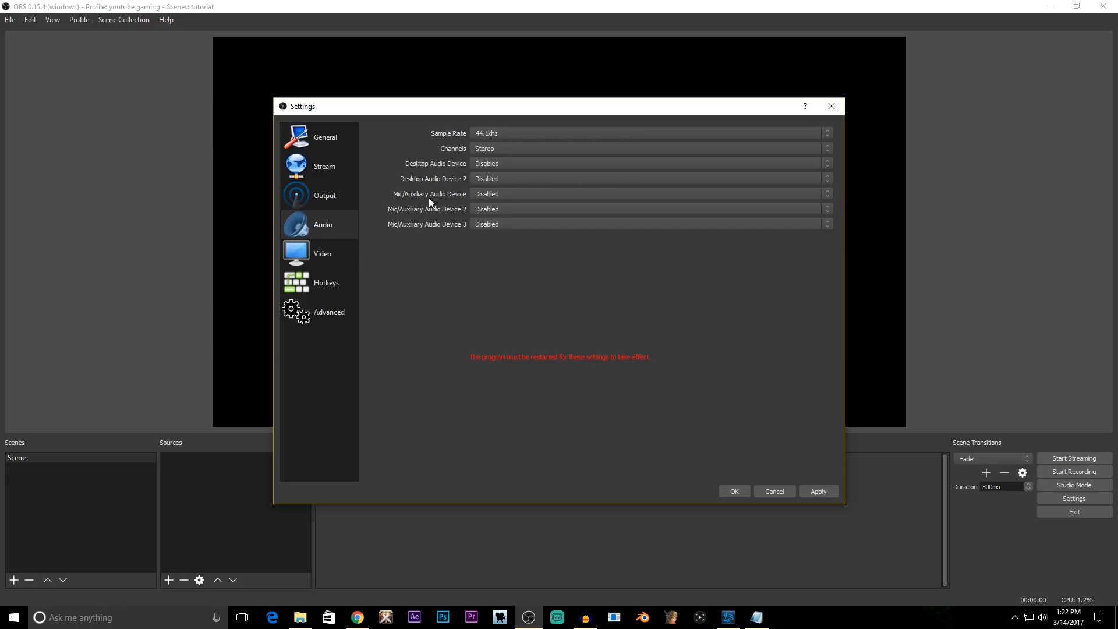
left_click(490, 194)
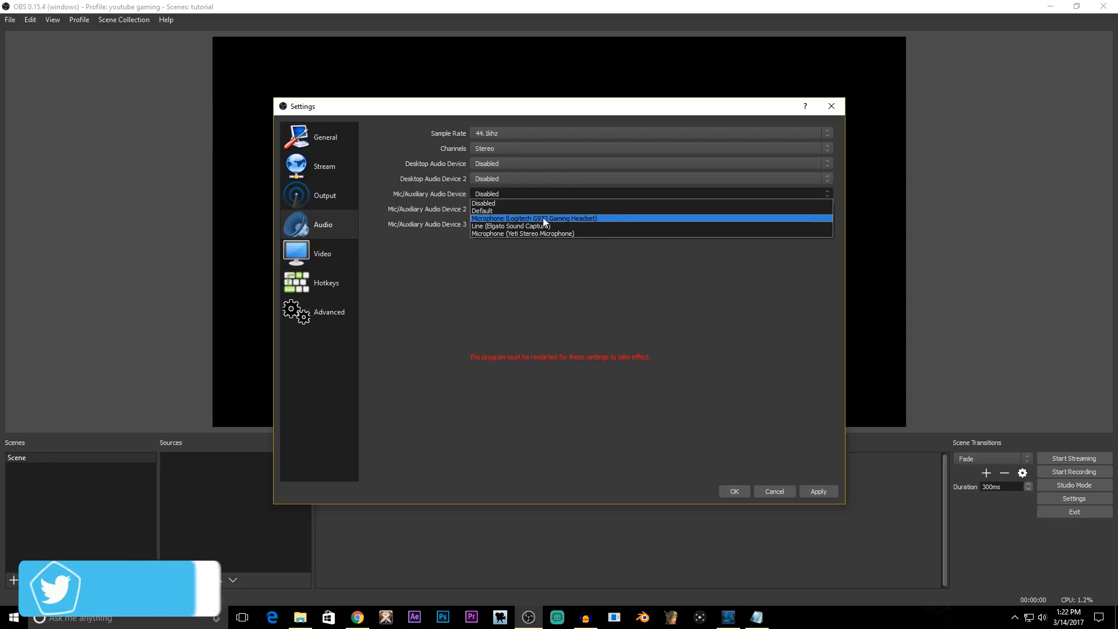
left_click(529, 234)
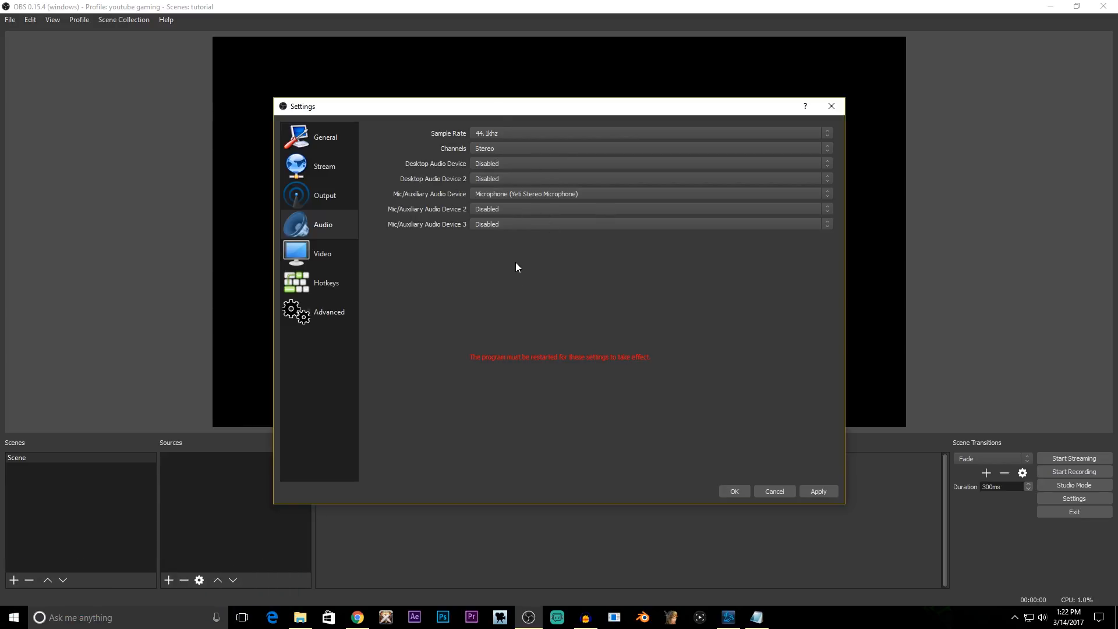
- Examine the available options for the first Desktop Audio Device and leave it set to Disabled
left_click(473, 165)
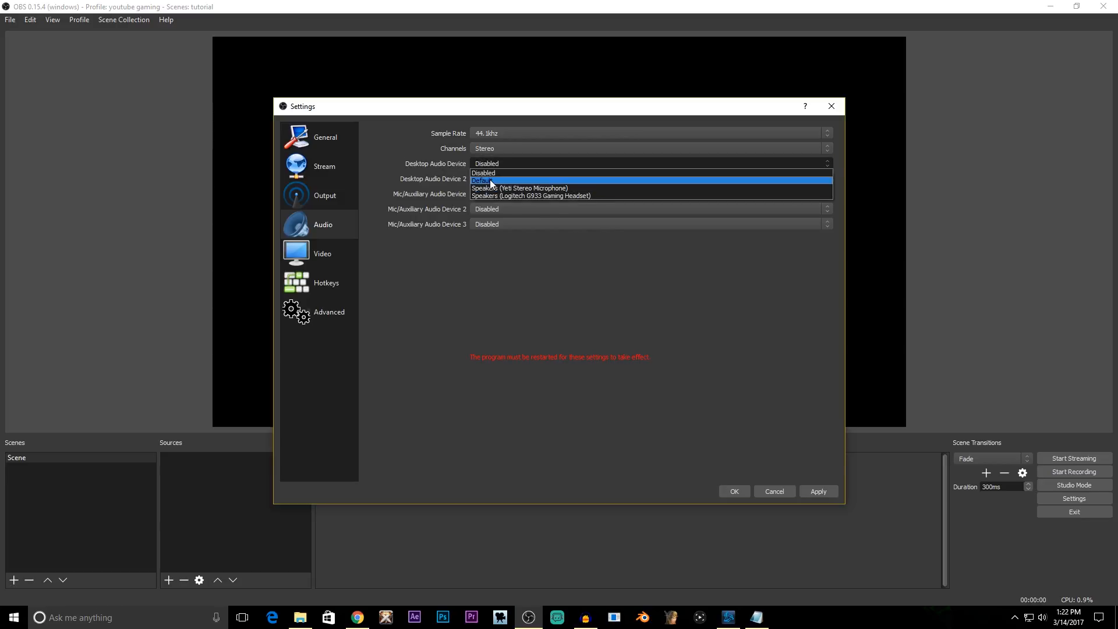
left_click(470, 169)
left_click(504, 166)
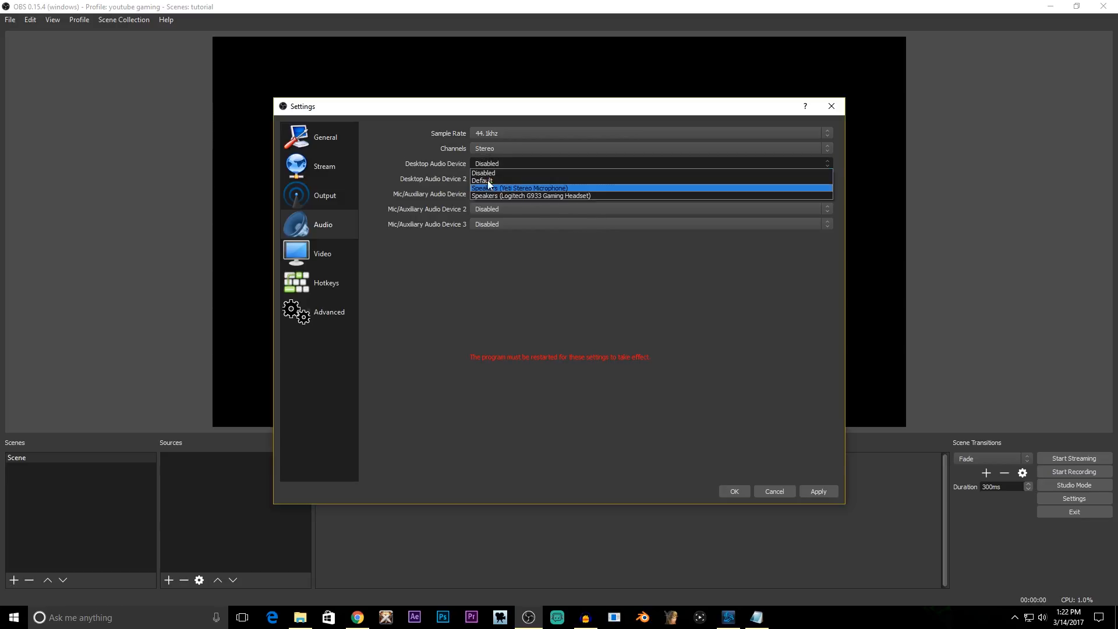
left_click(493, 167)
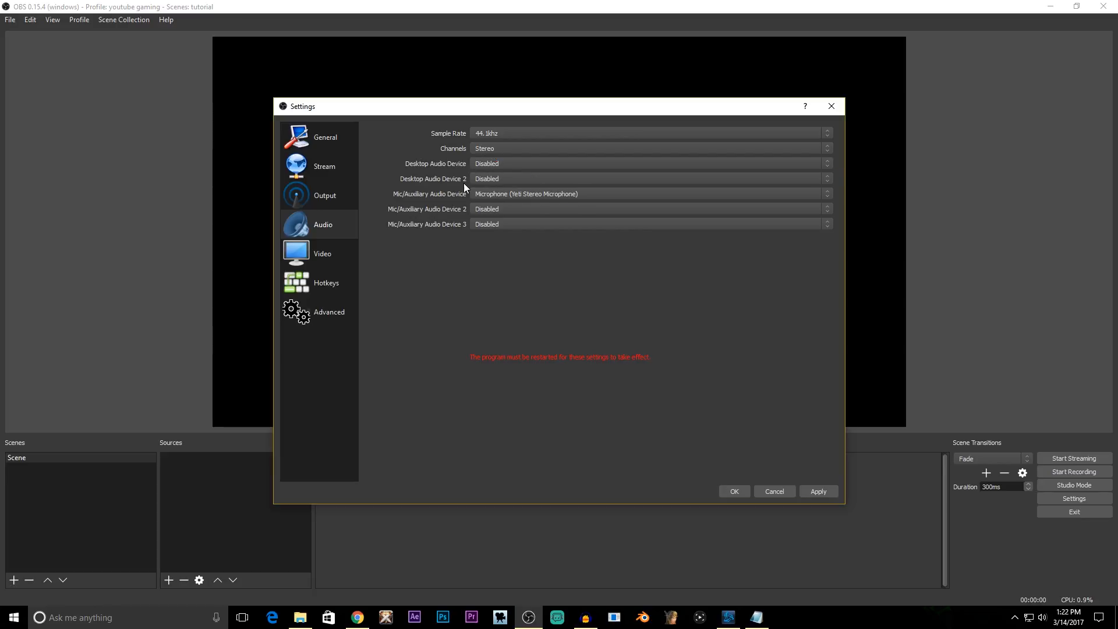
- In the video settings, review the base canvas resolution and the downscale filter choices, keeping 1920x1080 and Bicubic
left_click(319, 260)
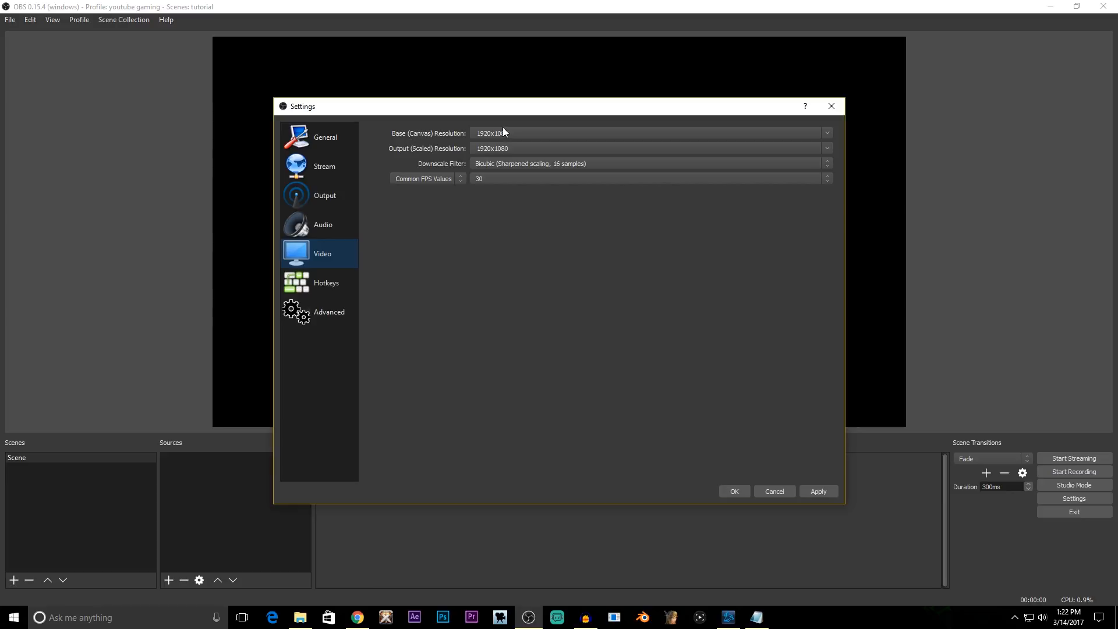
left_click(530, 132)
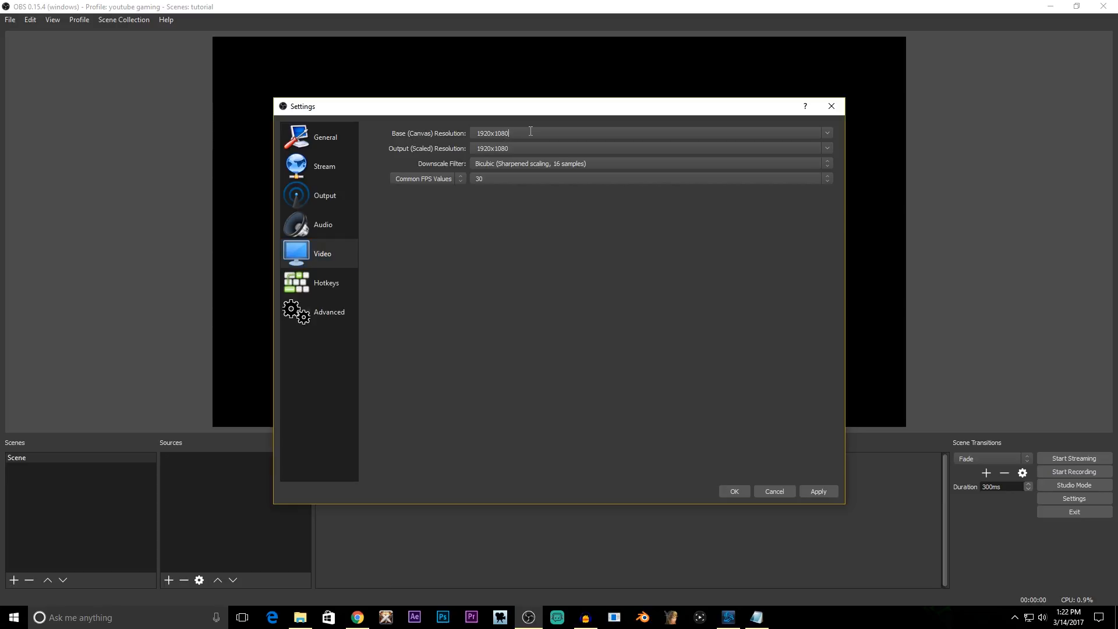
left_click(830, 132)
left_click(829, 140)
left_click(597, 165)
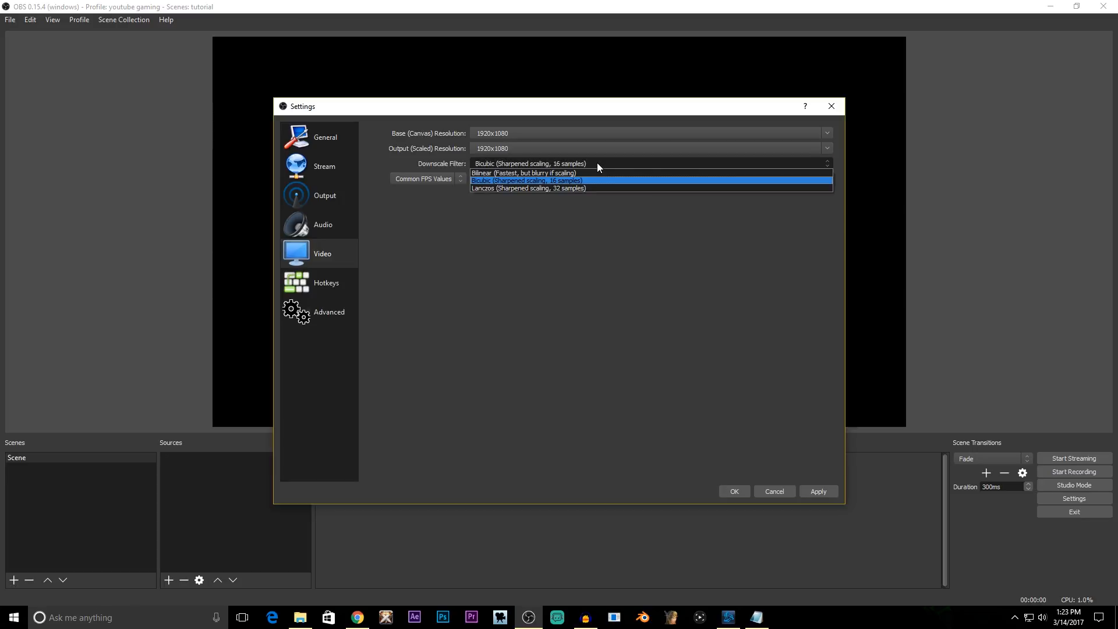
left_click(597, 165)
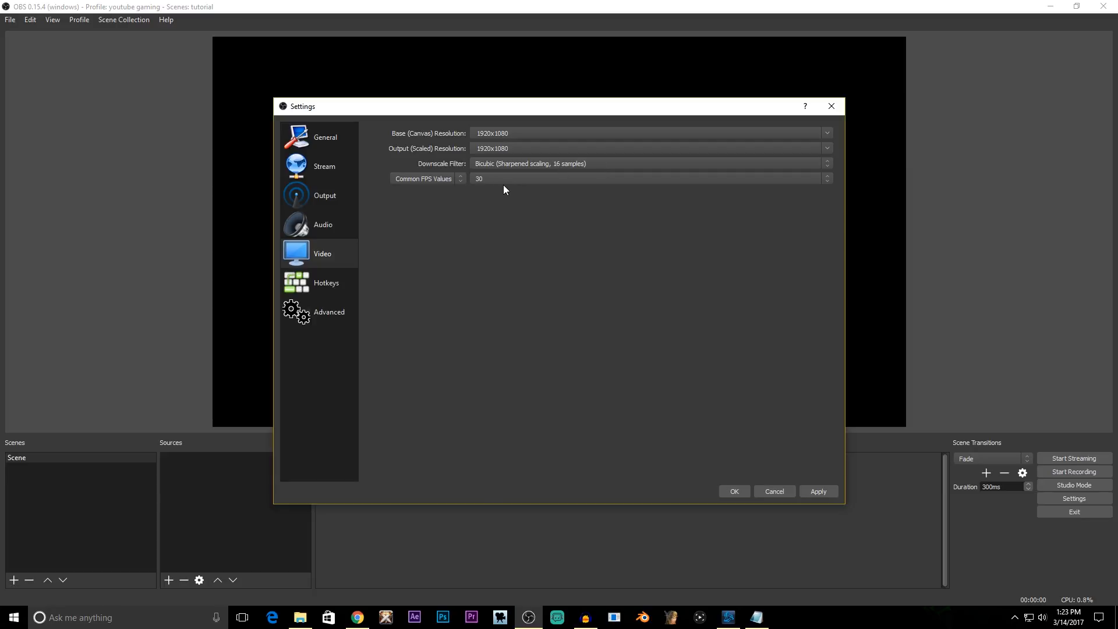
- Try 60 as the common FPS value and return it to 30
left_click(495, 181)
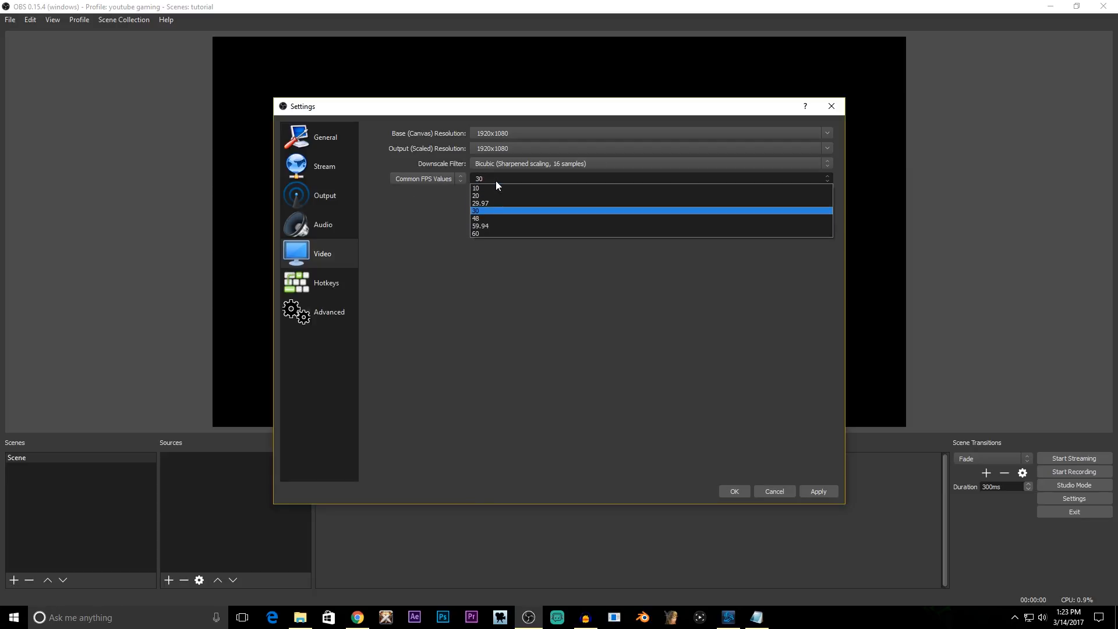
left_click(495, 232)
left_click(487, 179)
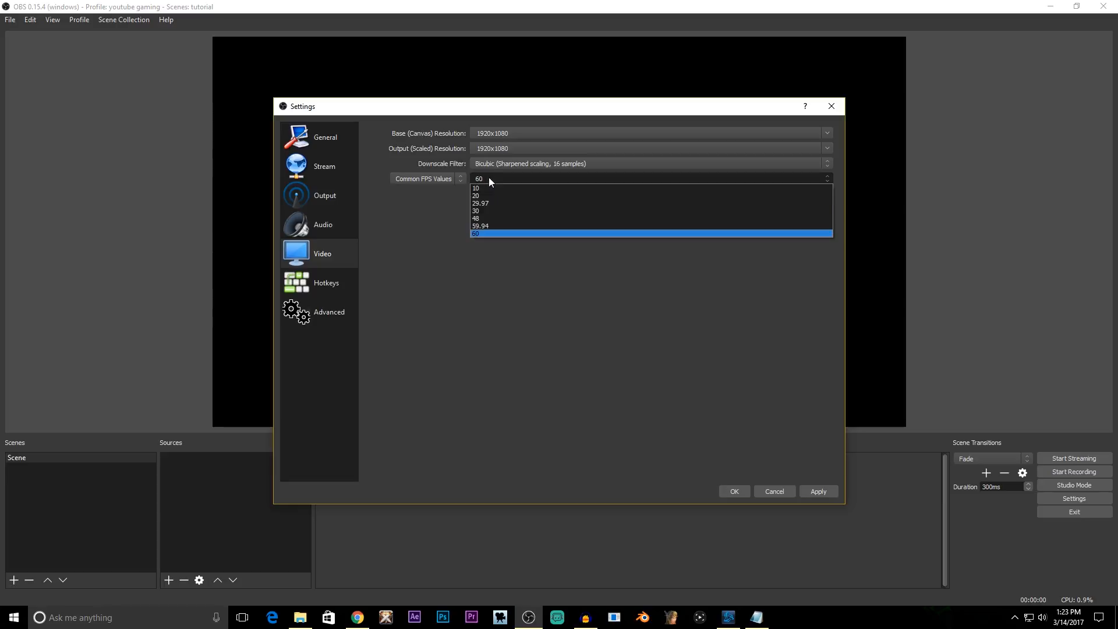
left_click(488, 210)
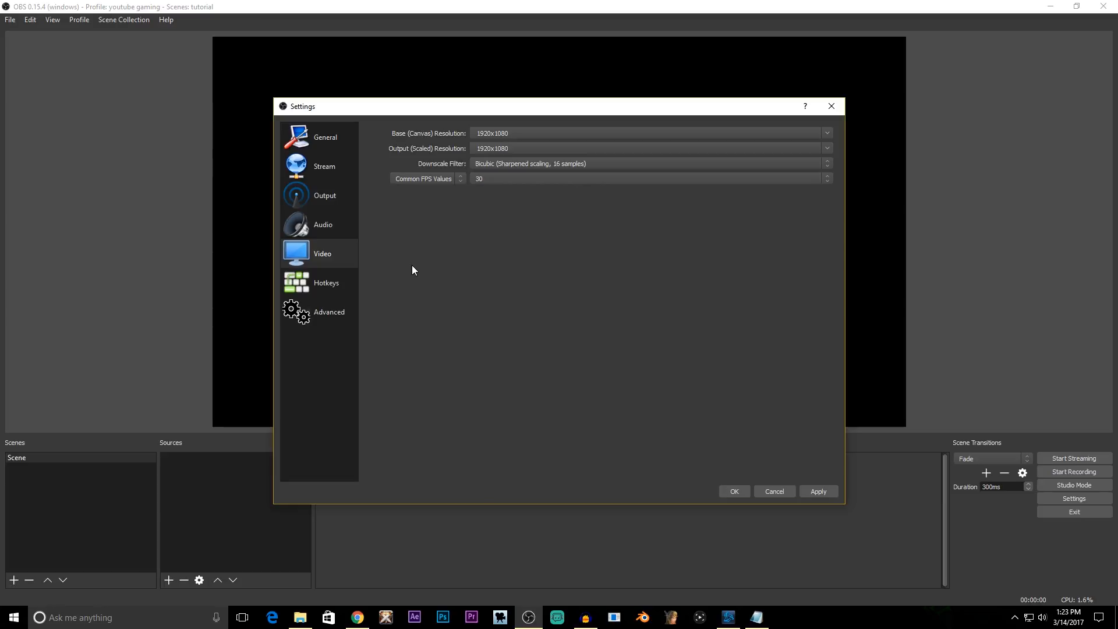
- Examine the hotkey assignments and the advanced settings, including the renderer, recording, stream delay and automatic reconnect options
left_click(318, 294)
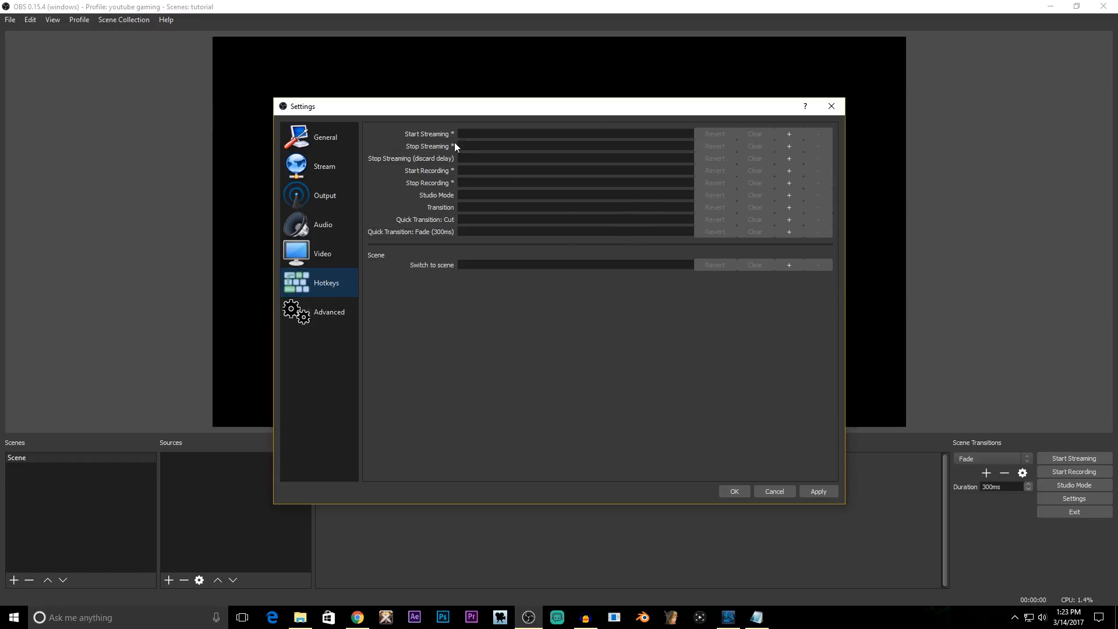
left_click(324, 316)
left_click(326, 282)
left_click(329, 313)
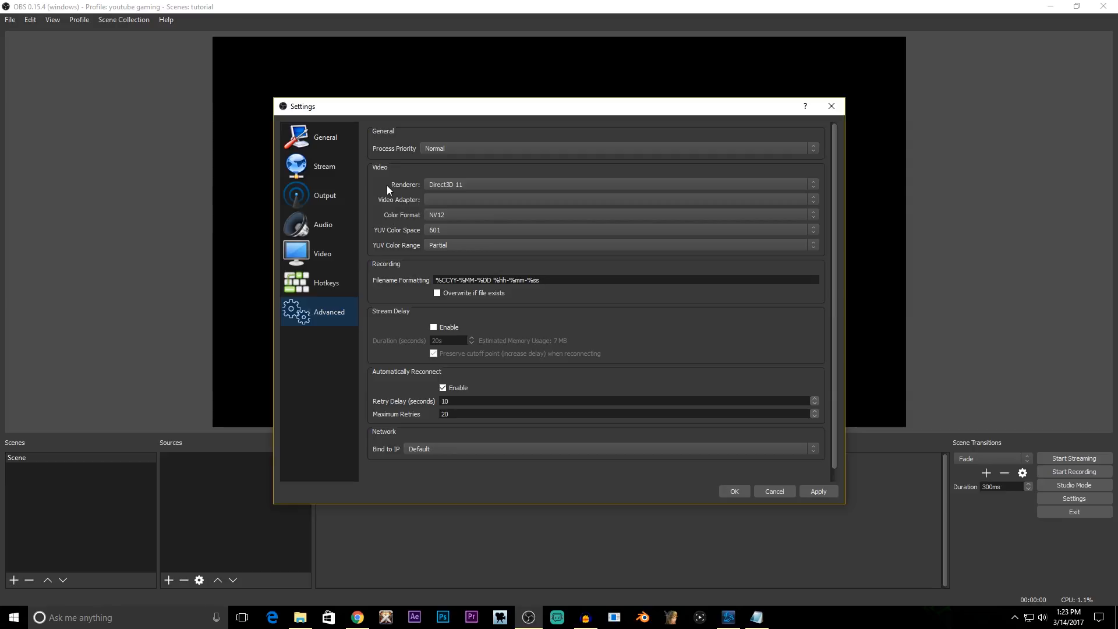
left_click(457, 190)
left_click(455, 188)
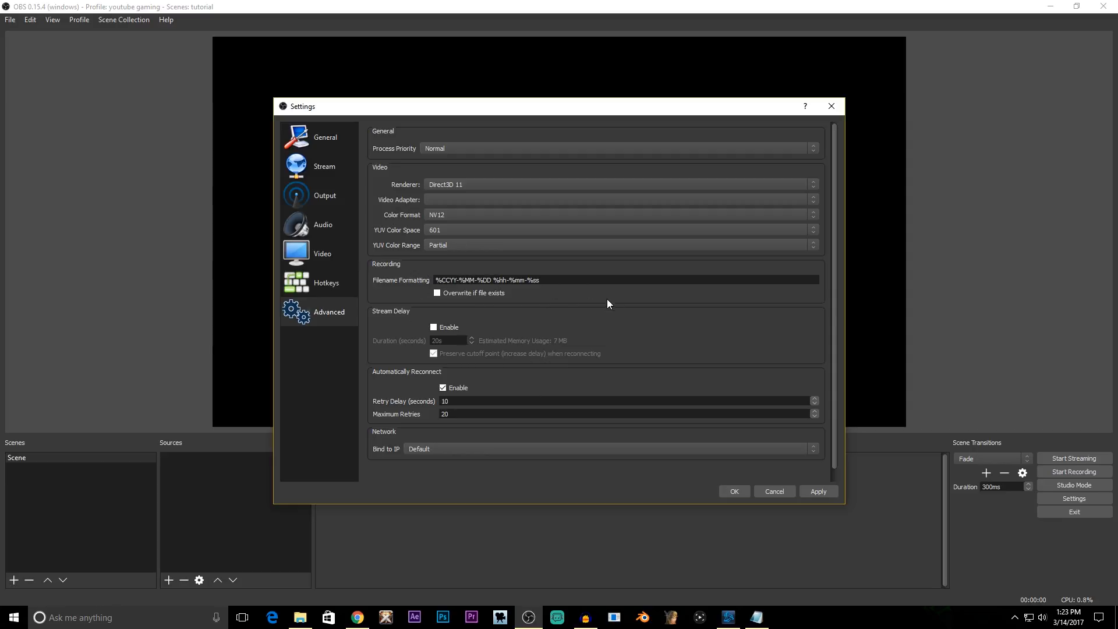
scroll(425, 355, "down", 1)
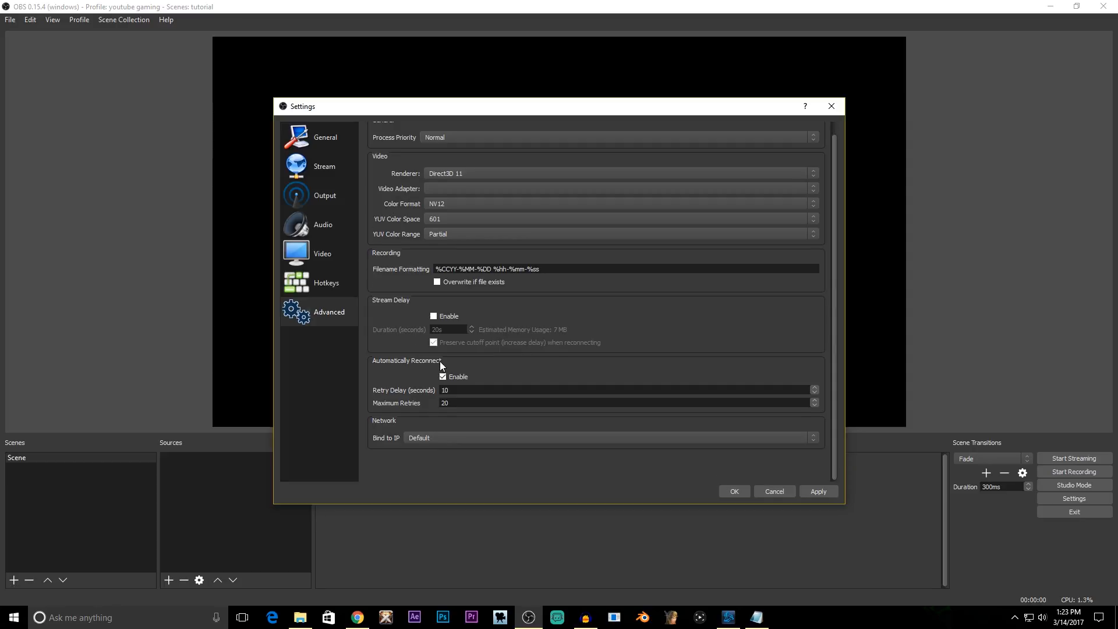
scroll(384, 390, "up", 1)
- Review the output, video, audio, general and hotkey settings once more, finishing on the stream settings
left_click(328, 149)
left_click(330, 195)
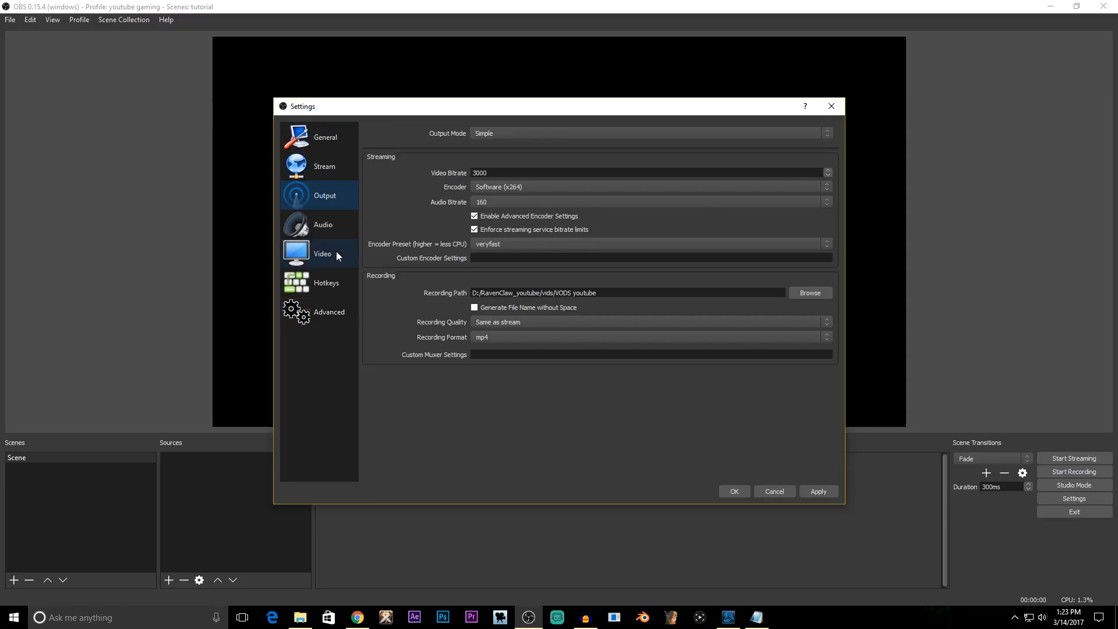
left_click(336, 250)
left_click(335, 226)
left_click(324, 190)
left_click(321, 164)
left_click(319, 139)
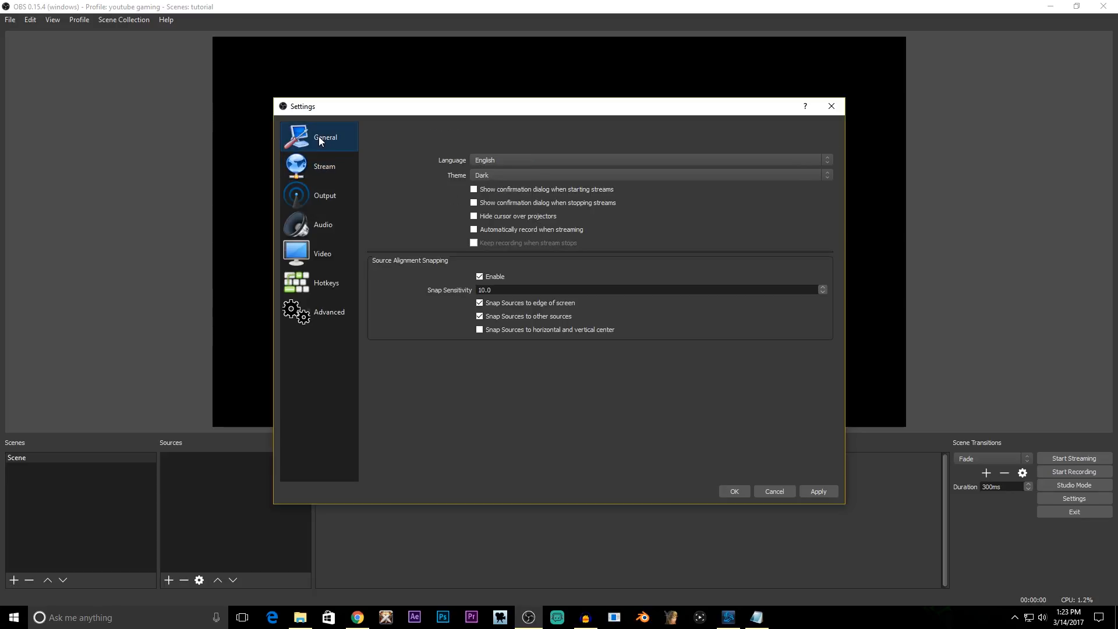
left_click(324, 283)
left_click(320, 197)
left_click(328, 167)
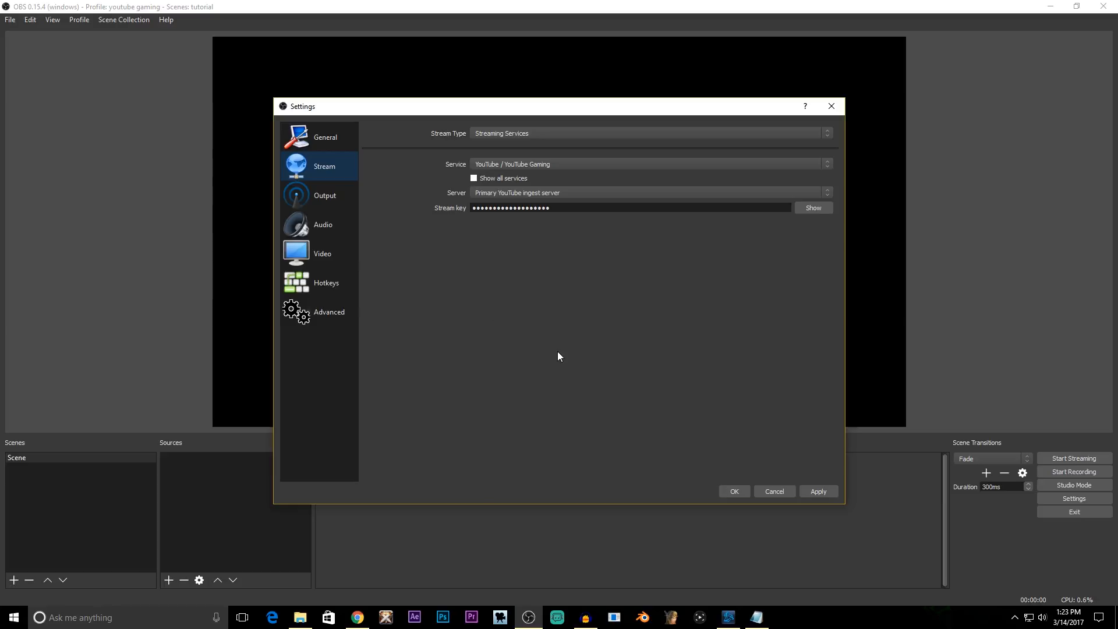
- Apply and confirm the settings, and lower the Mic/Aux mixer volume all the way to -inf dB
left_click(816, 491)
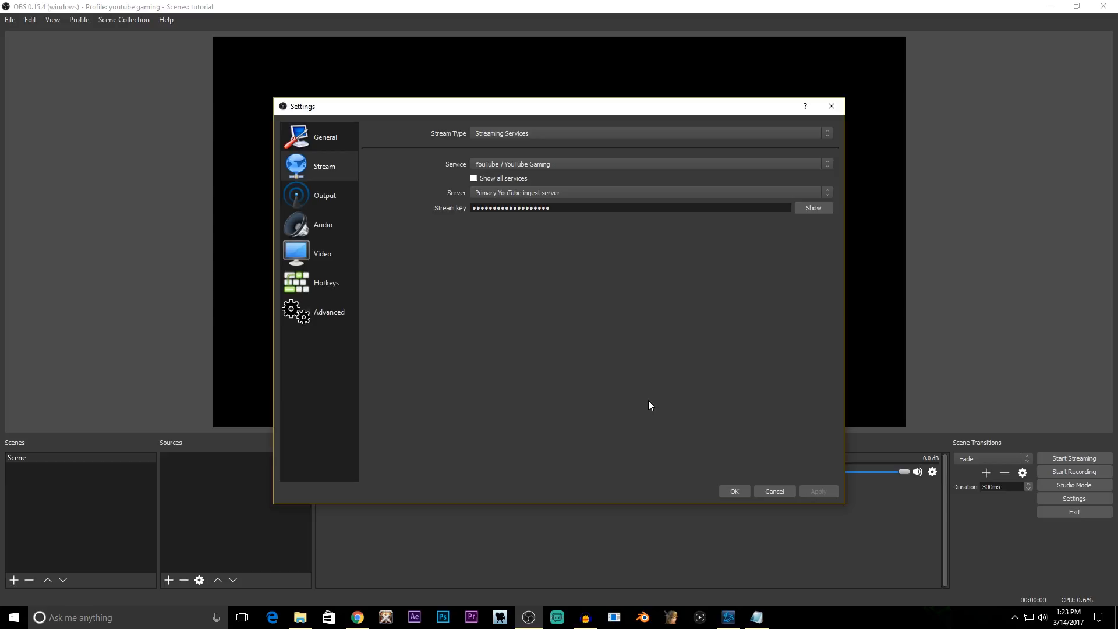
left_click(735, 491)
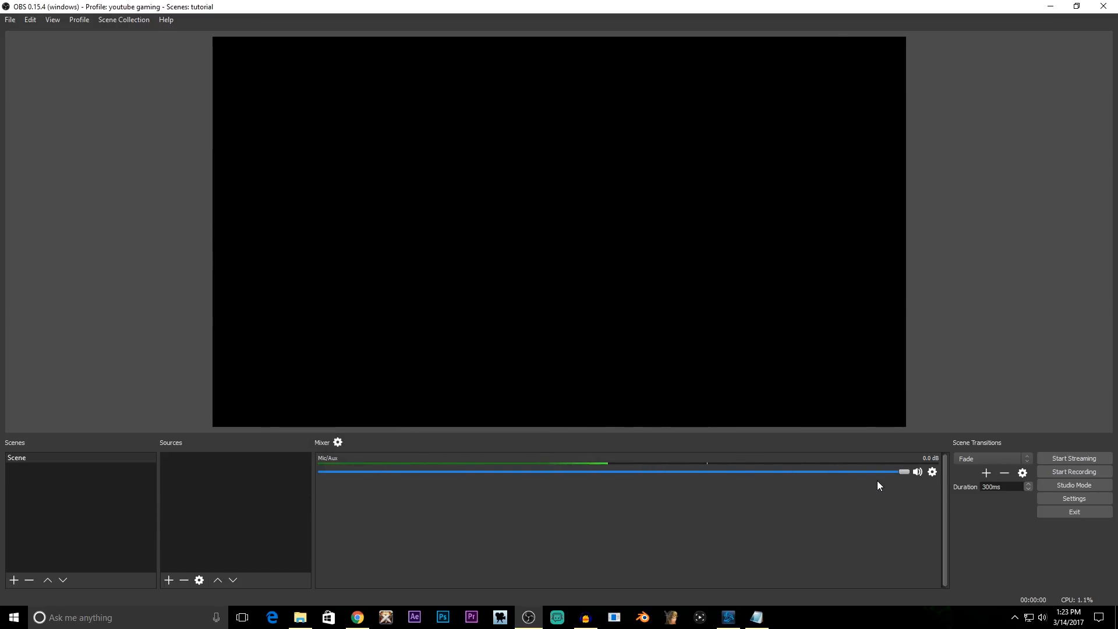
left_click_drag(901, 471, 168, 503)
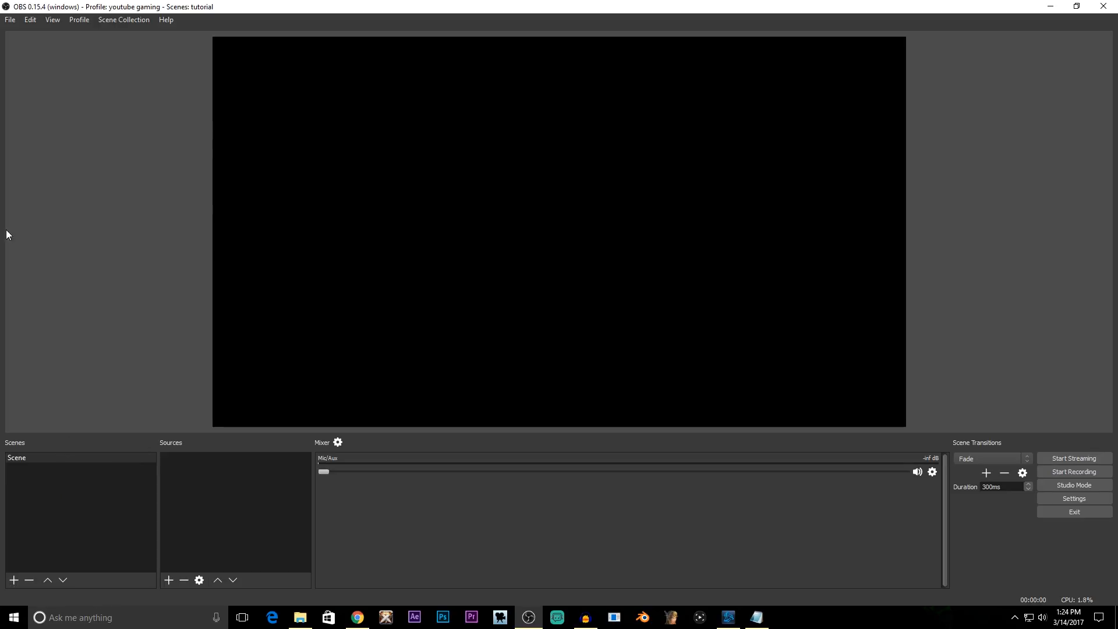
- Show the folder containing the saved recordings, look over its files and close it
left_click(12, 20)
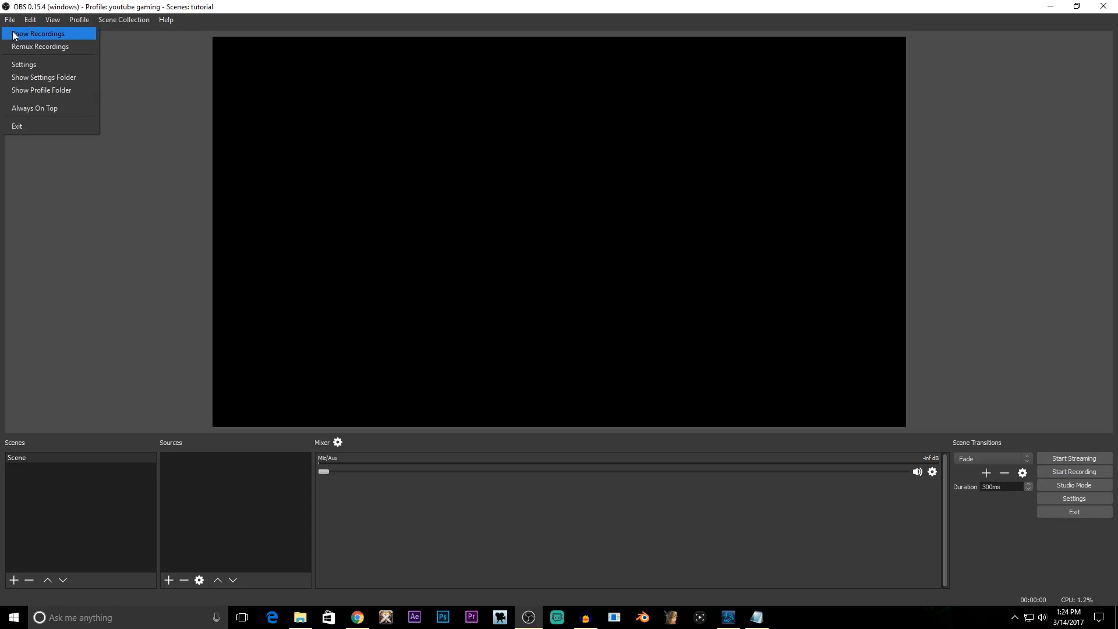
left_click(14, 34)
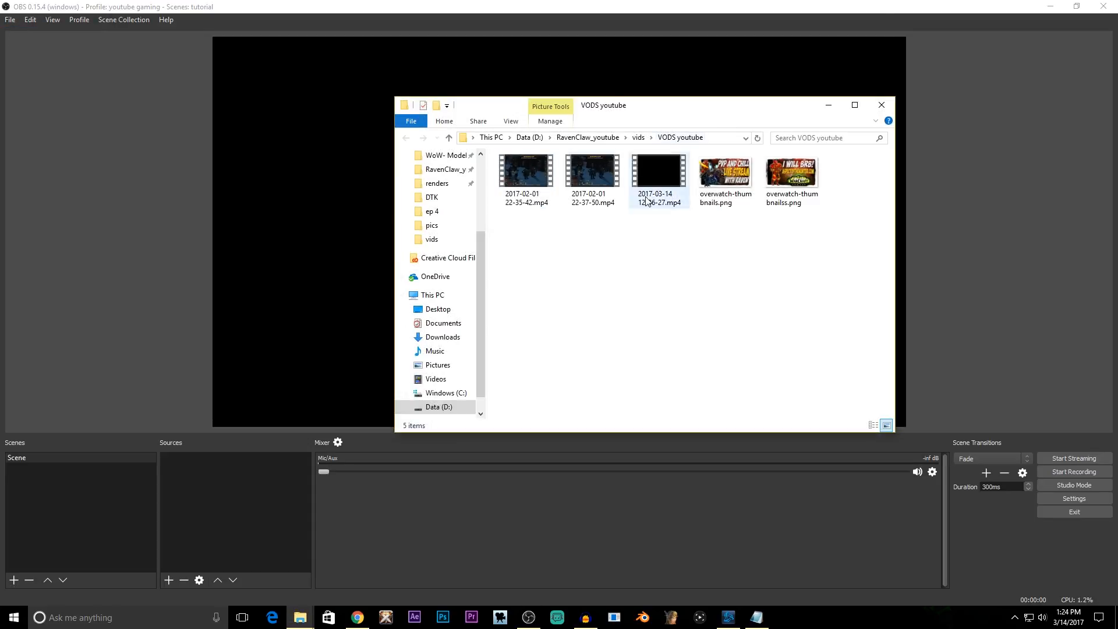
left_click(881, 105)
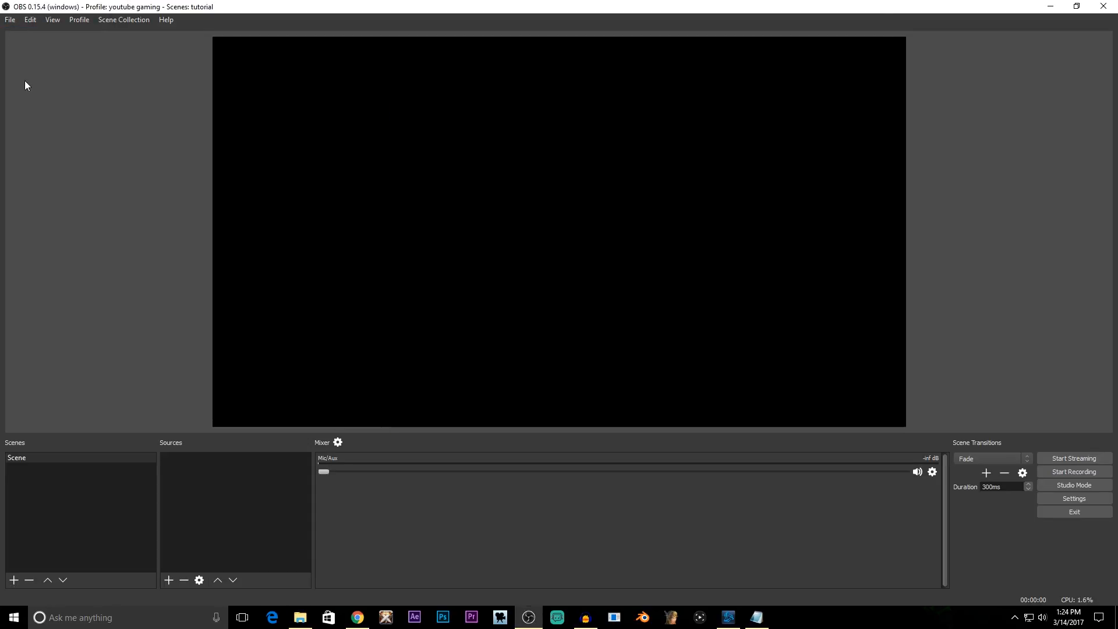
- Look at the general settings and the files in the profile folder, closing each window after viewing
left_click(16, 21)
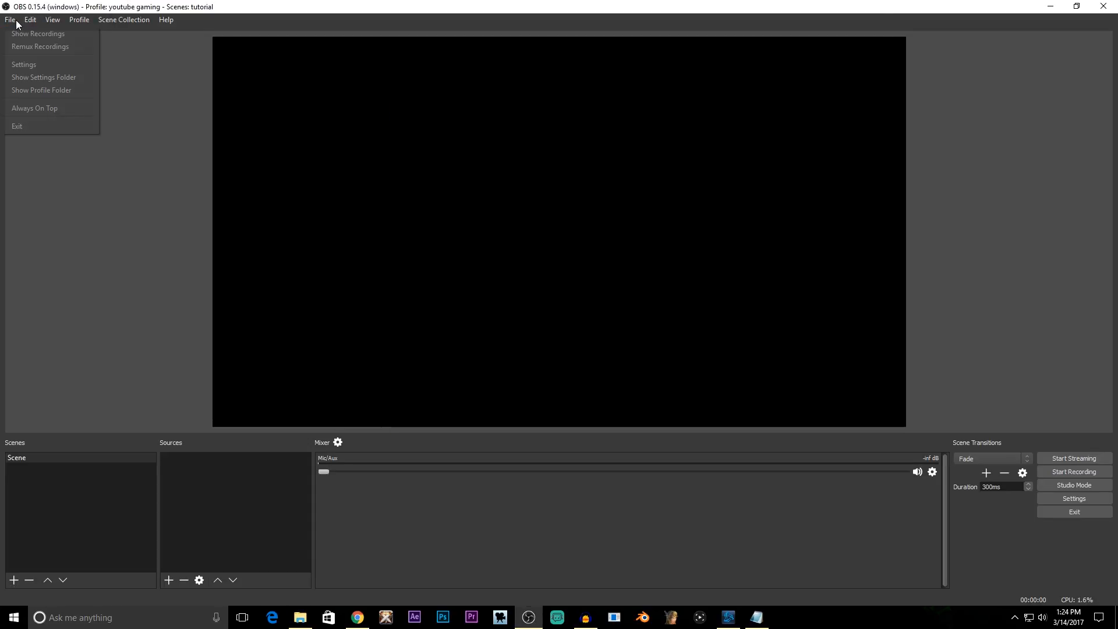
left_click(31, 65)
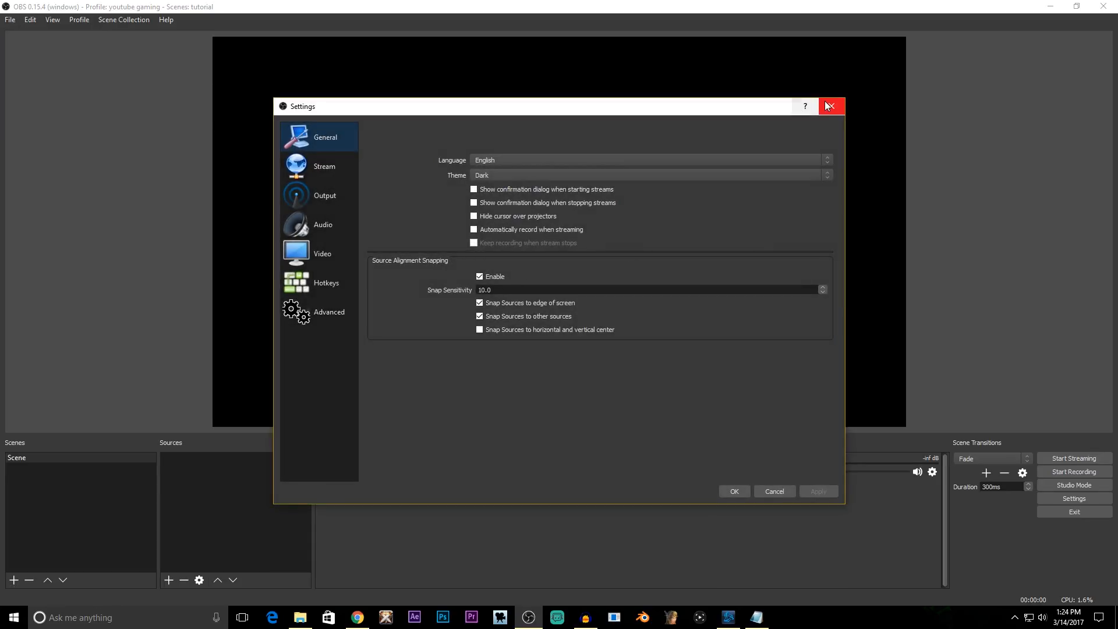
left_click(831, 103)
left_click(12, 24)
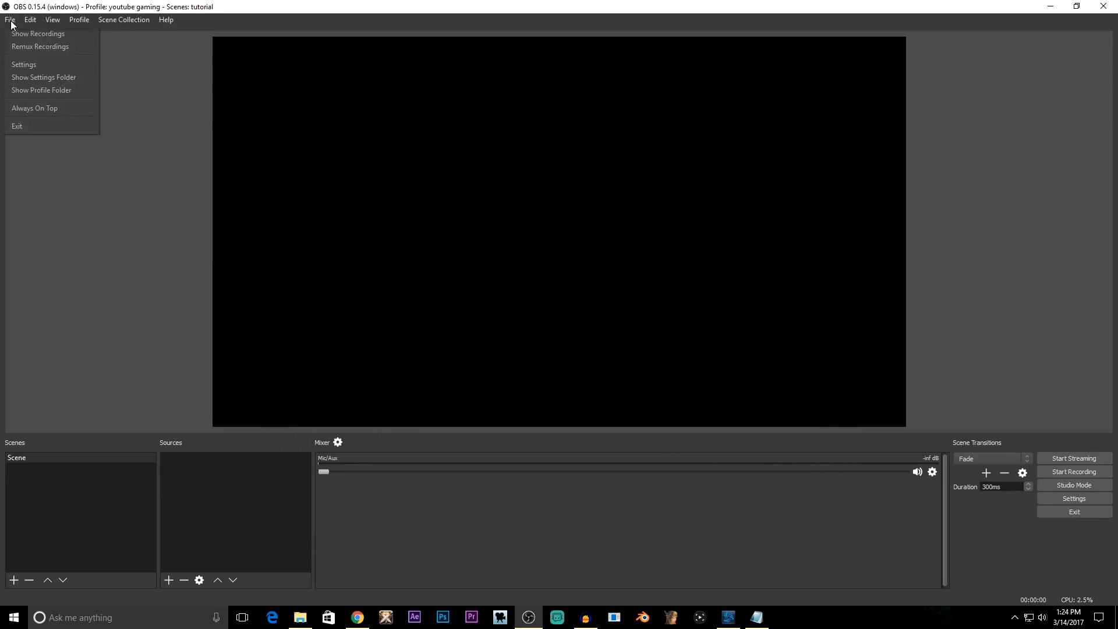
left_click(50, 92)
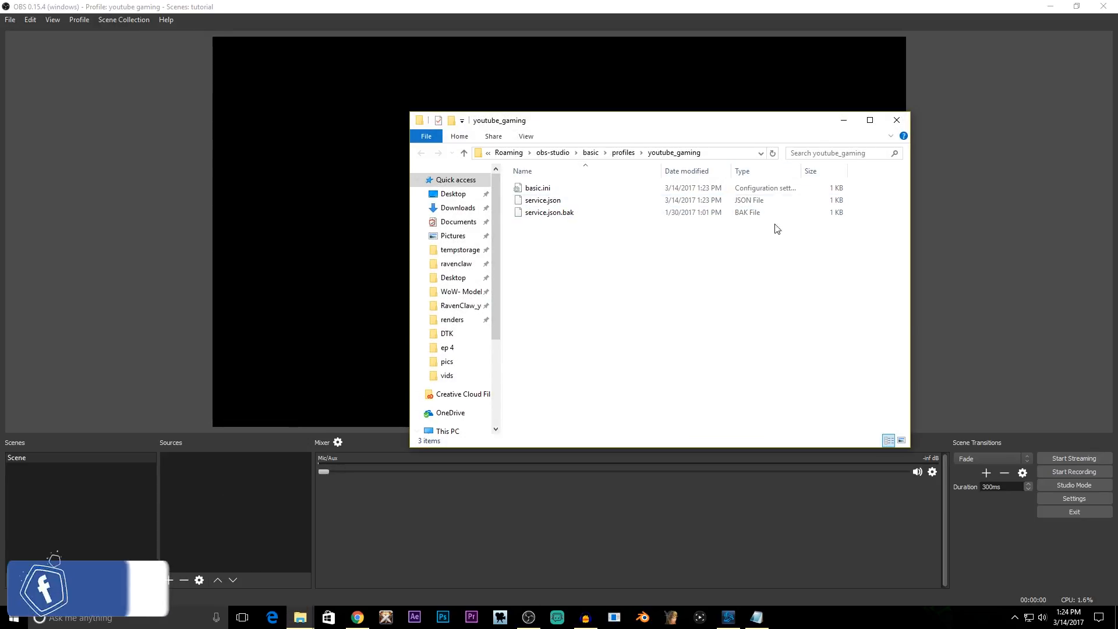
left_click(897, 120)
- Examine the transform and order options available for sources, along with the interface view options
left_click(31, 19)
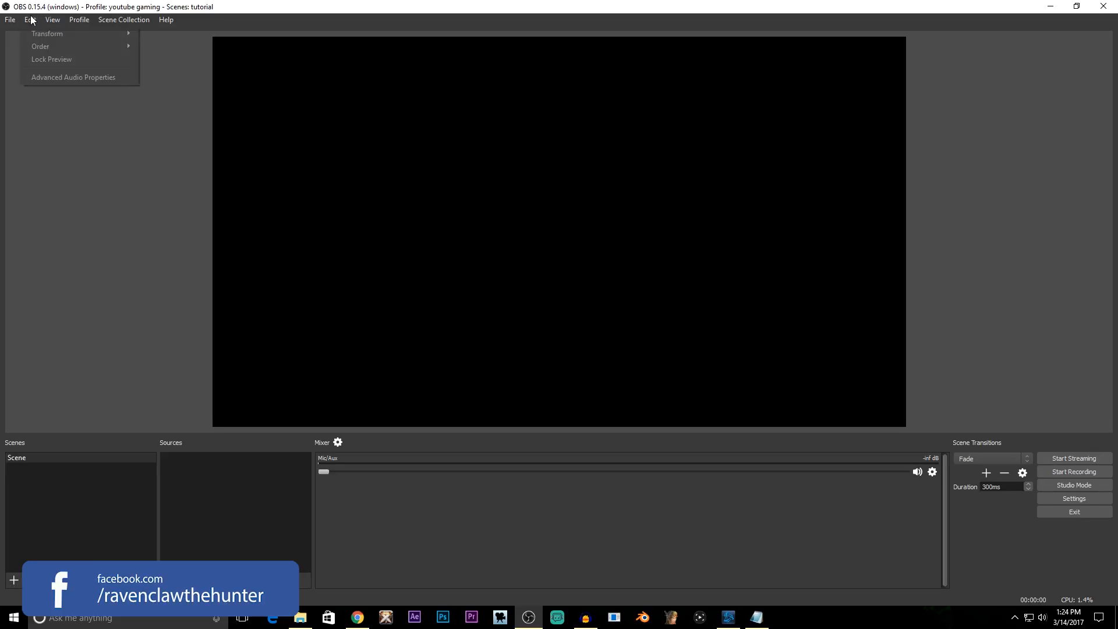
mouse_move(33, 33)
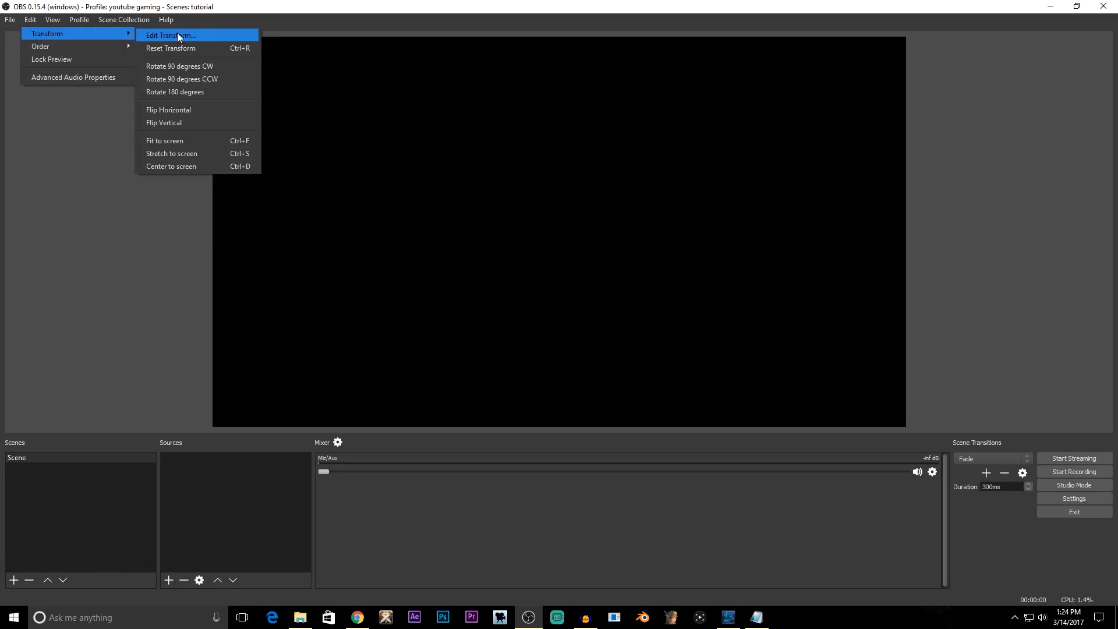
mouse_move(65, 47)
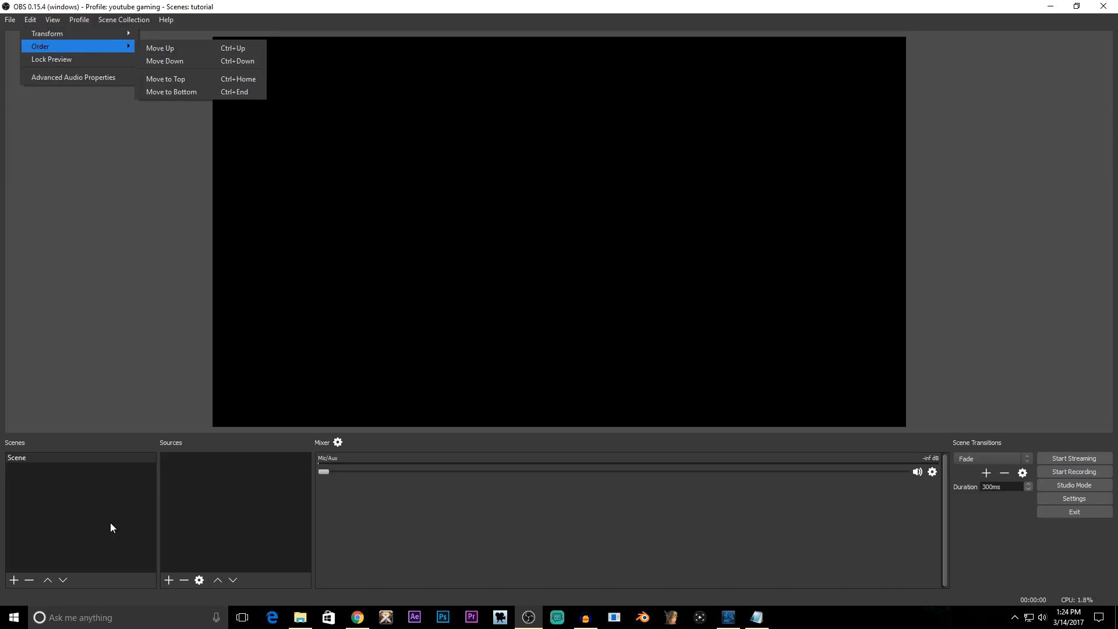
left_click(82, 479)
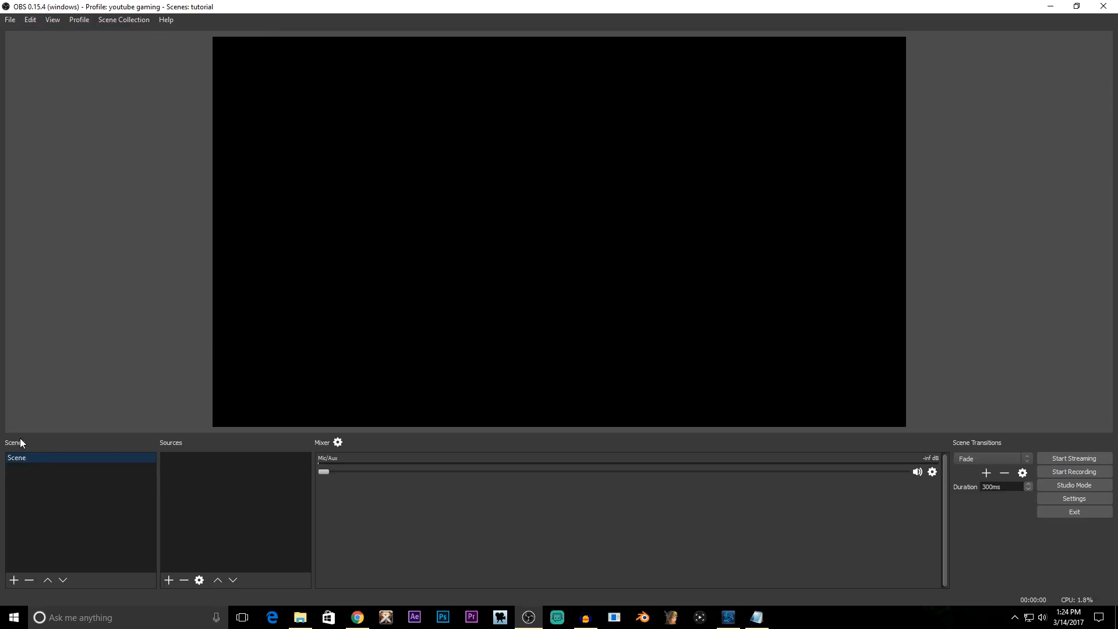
left_click(53, 20)
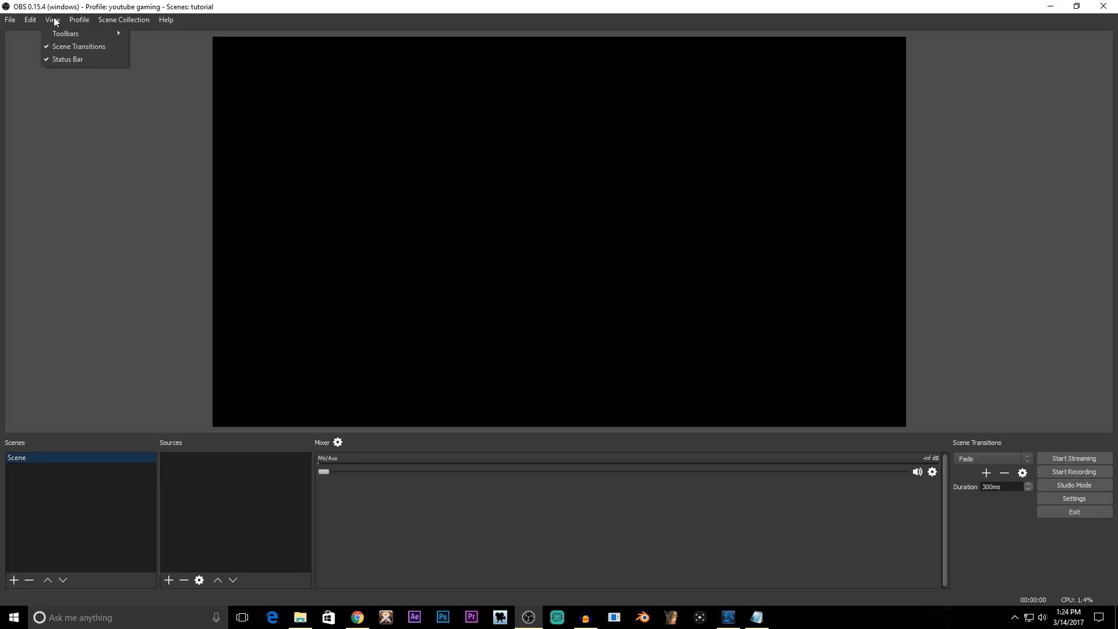
mouse_move(30, 21)
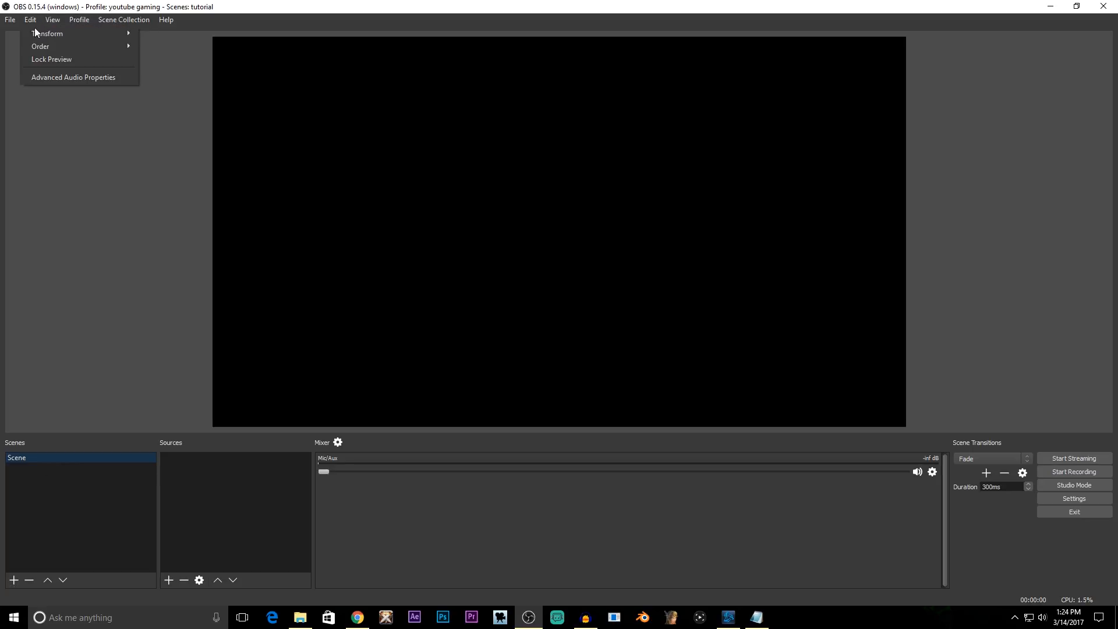
mouse_move(38, 45)
- Switch the scene collection to youtube gaming
mouse_move(83, 24)
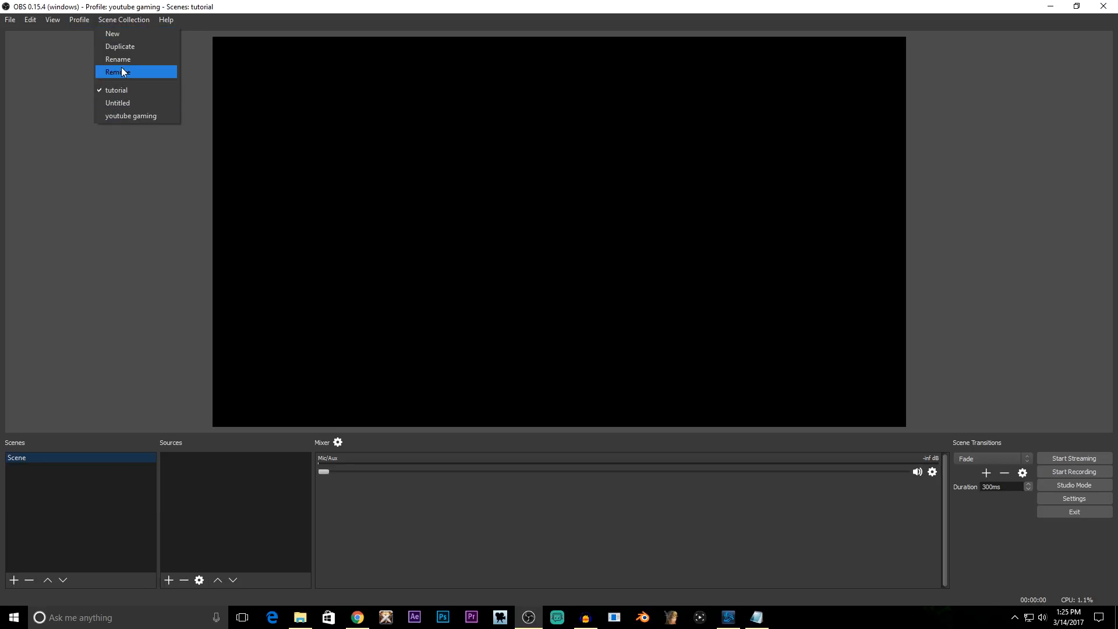
left_click(140, 115)
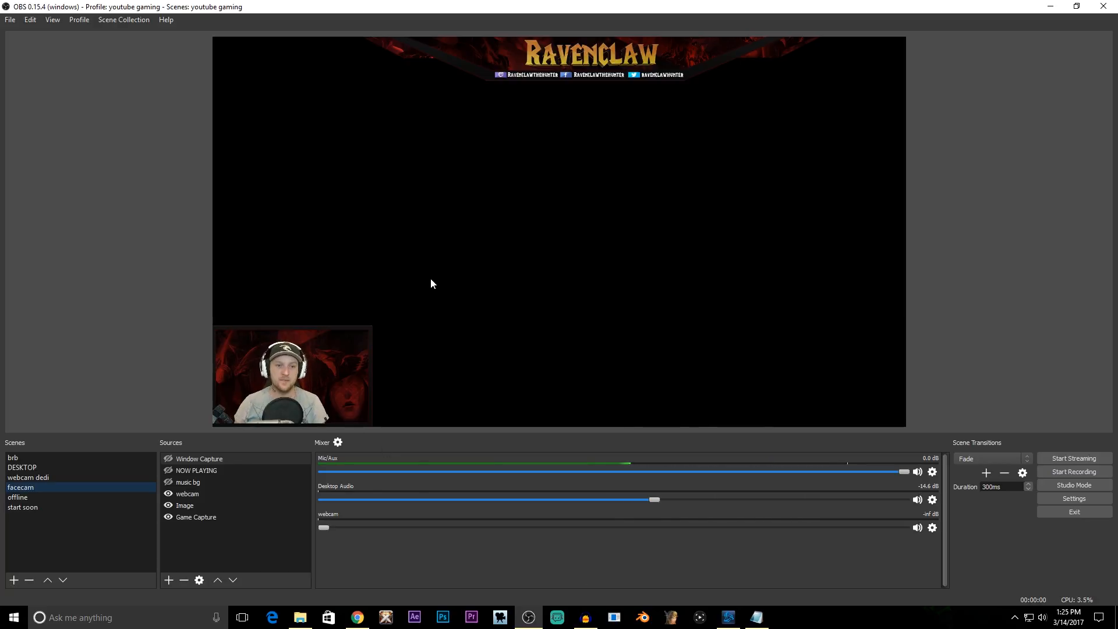
- Switch the scene collection to tutorial and dismiss the World of Warcraft notification
left_click(123, 20)
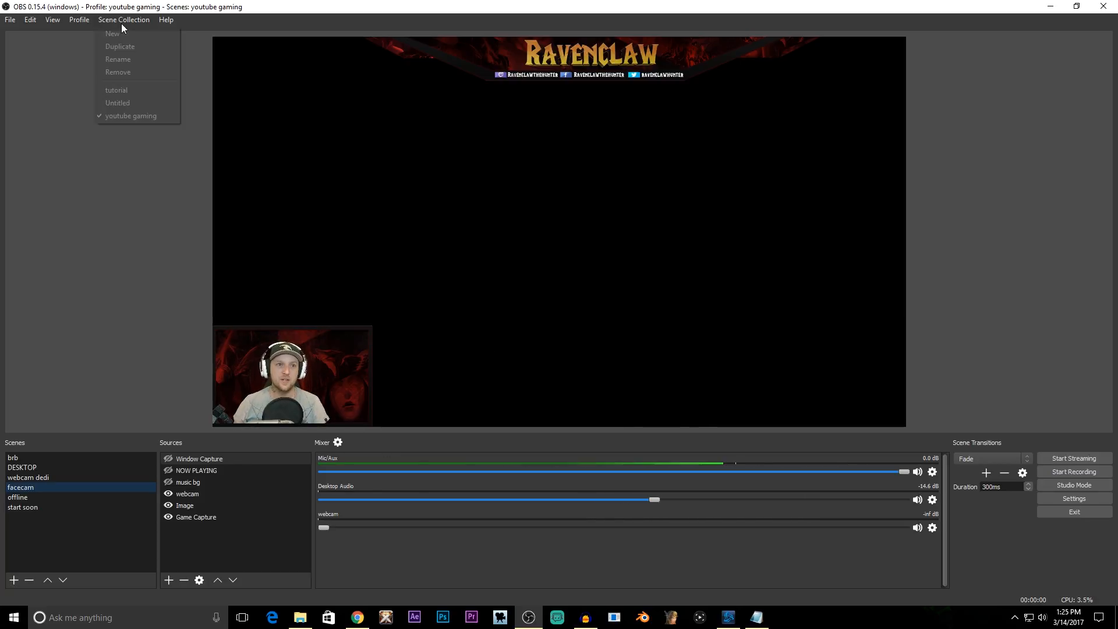
left_click(135, 95)
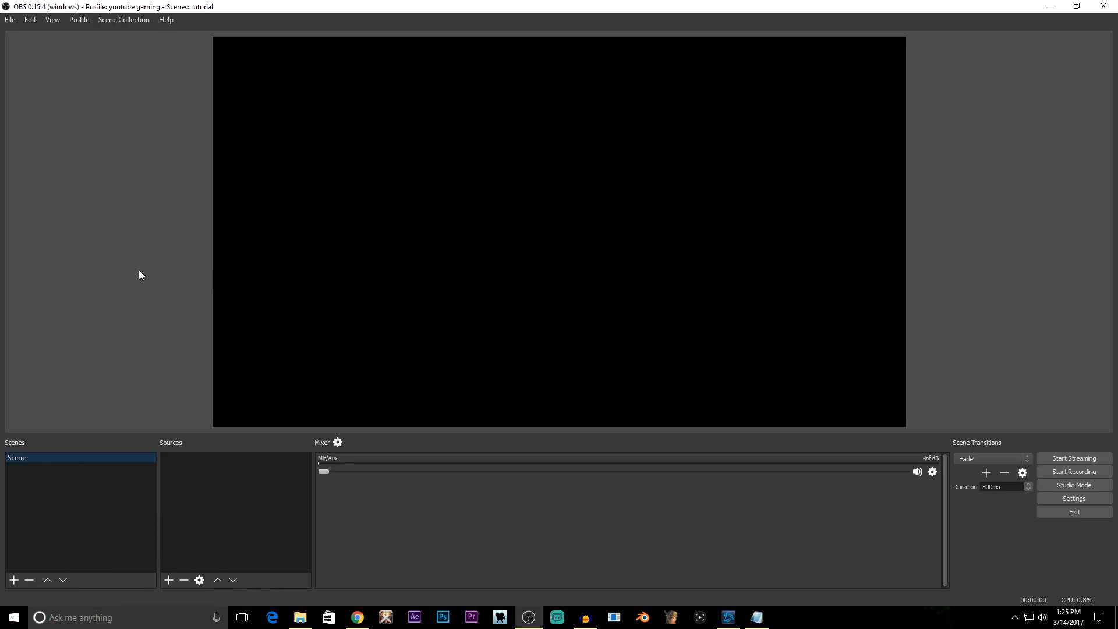
left_click(168, 20)
left_click(121, 168)
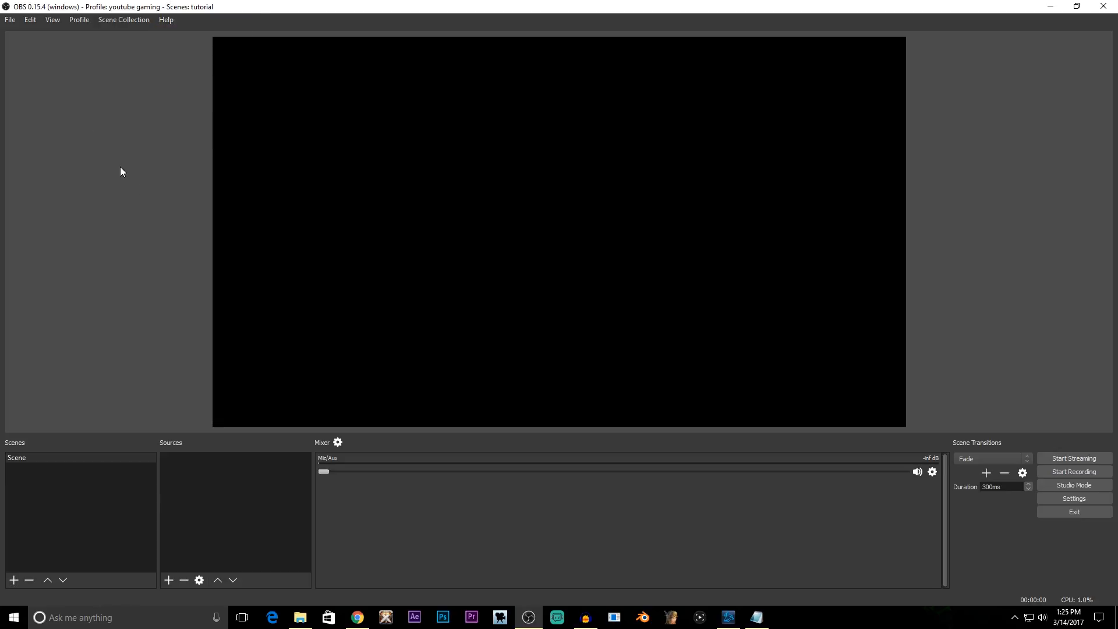
left_click(89, 476)
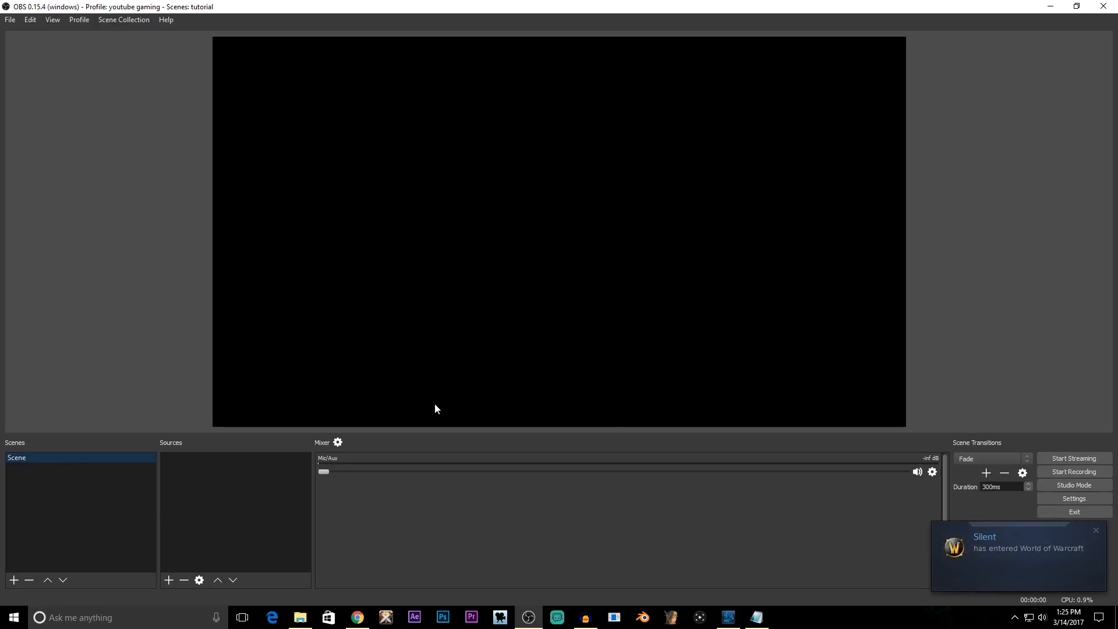
left_click(1096, 530)
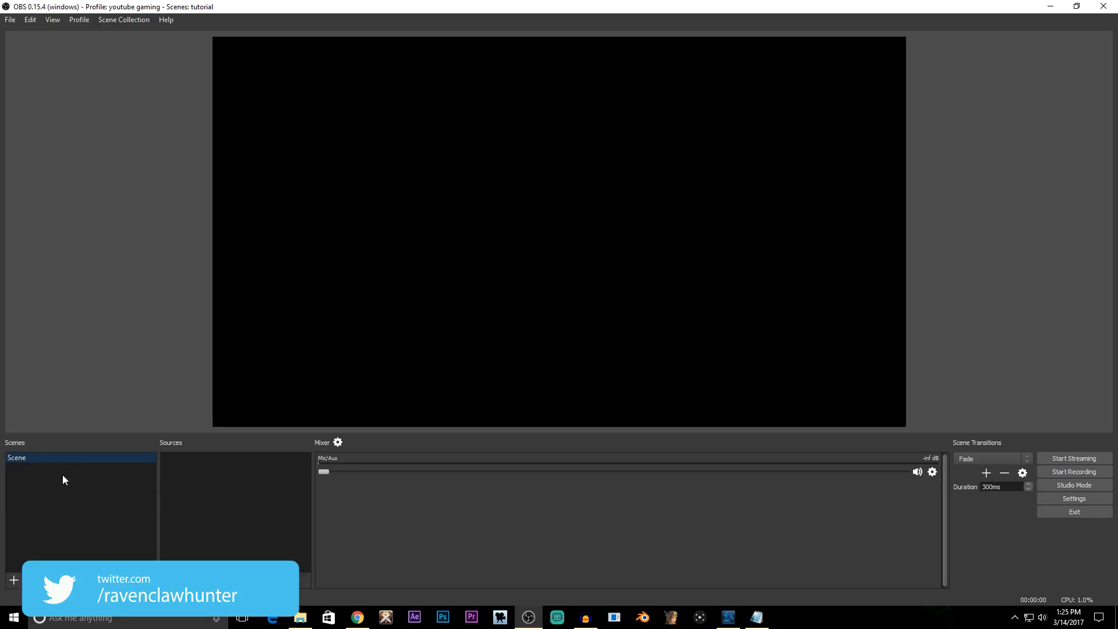
right_click(68, 510)
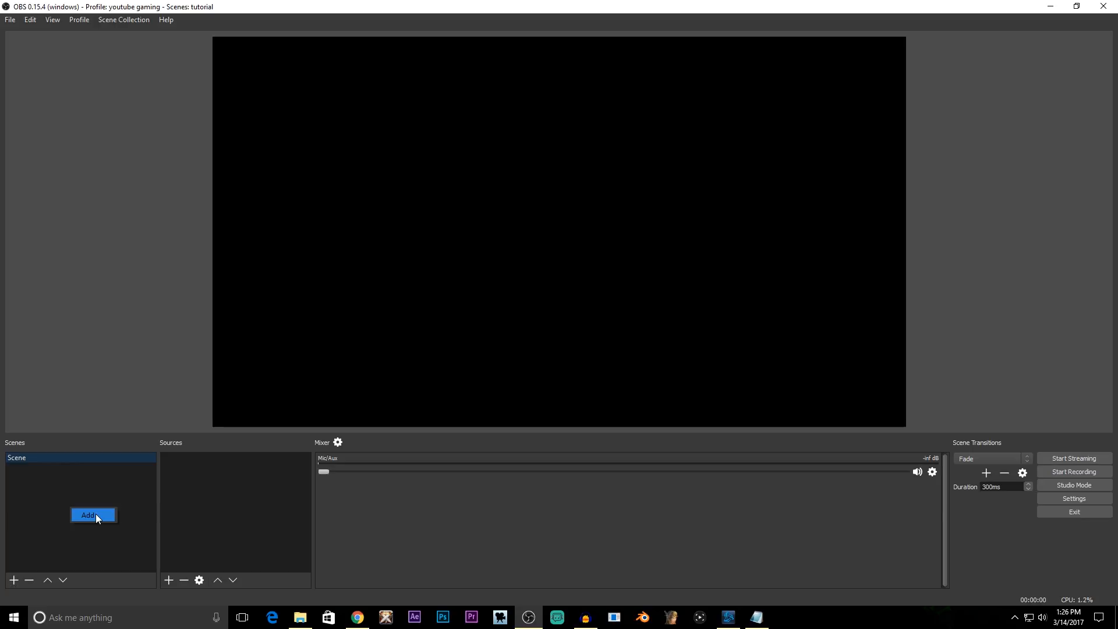
right_click(56, 489)
left_click(76, 498)
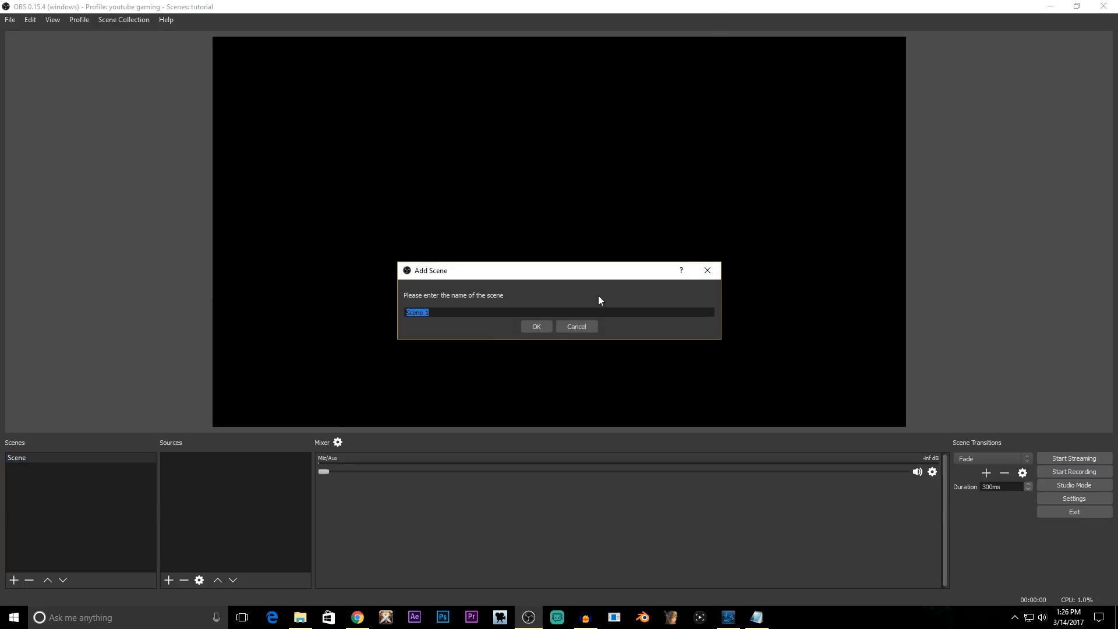
left_click(586, 328)
- Add a new scene named webcam to the tutorial scene collection
right_click(41, 487)
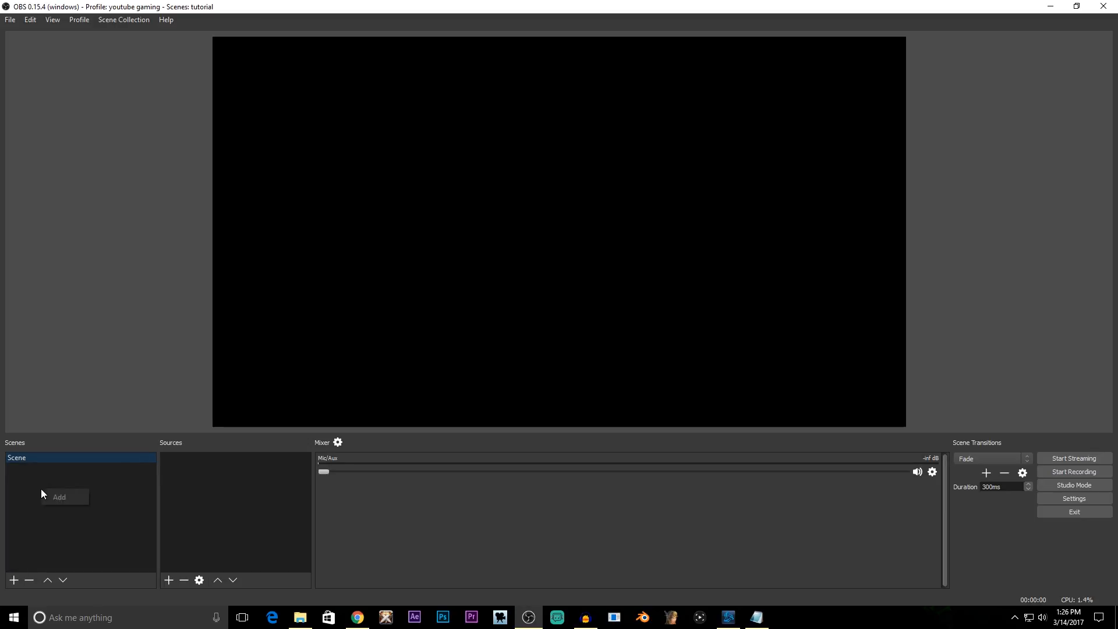
left_click(54, 500)
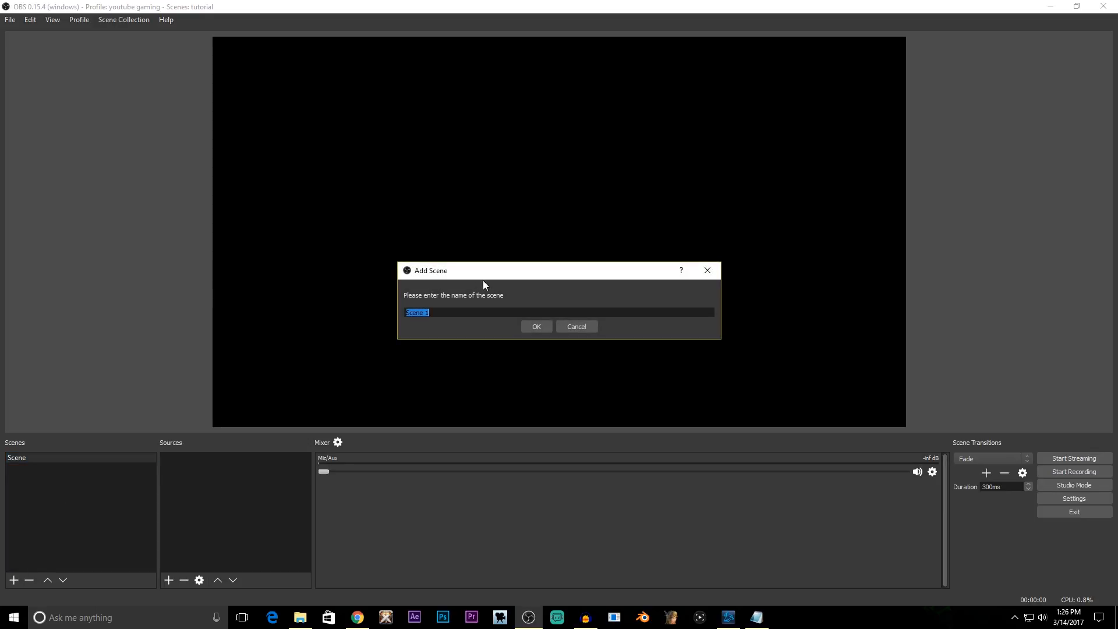
type("webcam")
key("Return")
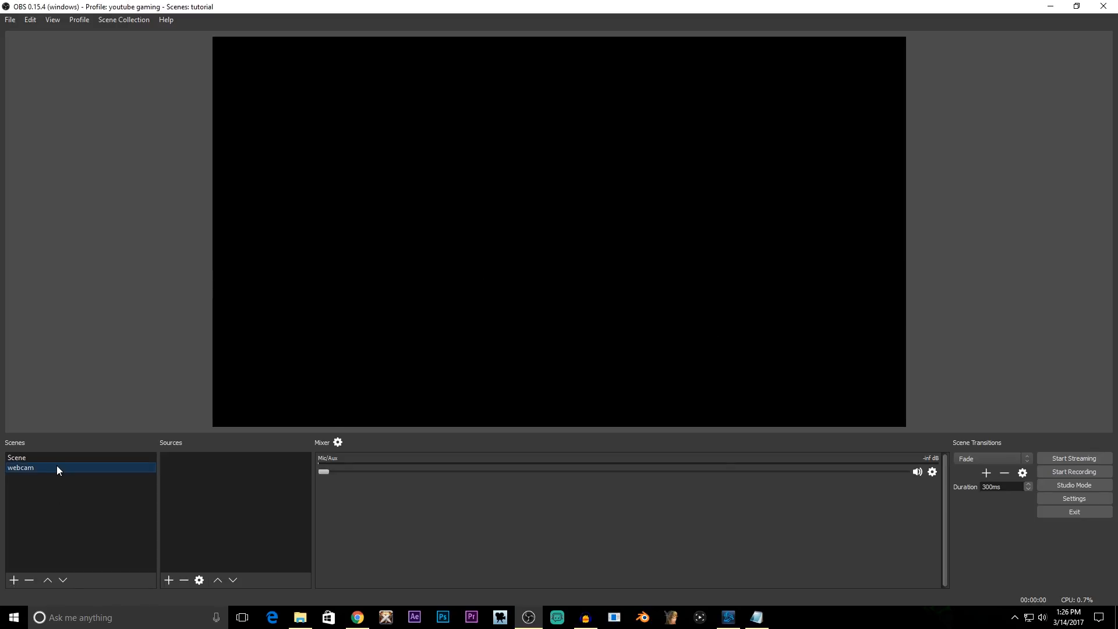
- Create a new Video Capture Device source in the webcam scene, keeping its default name and visibility
left_click(26, 459)
left_click(20, 469)
right_click(205, 483)
mouse_move(206, 487)
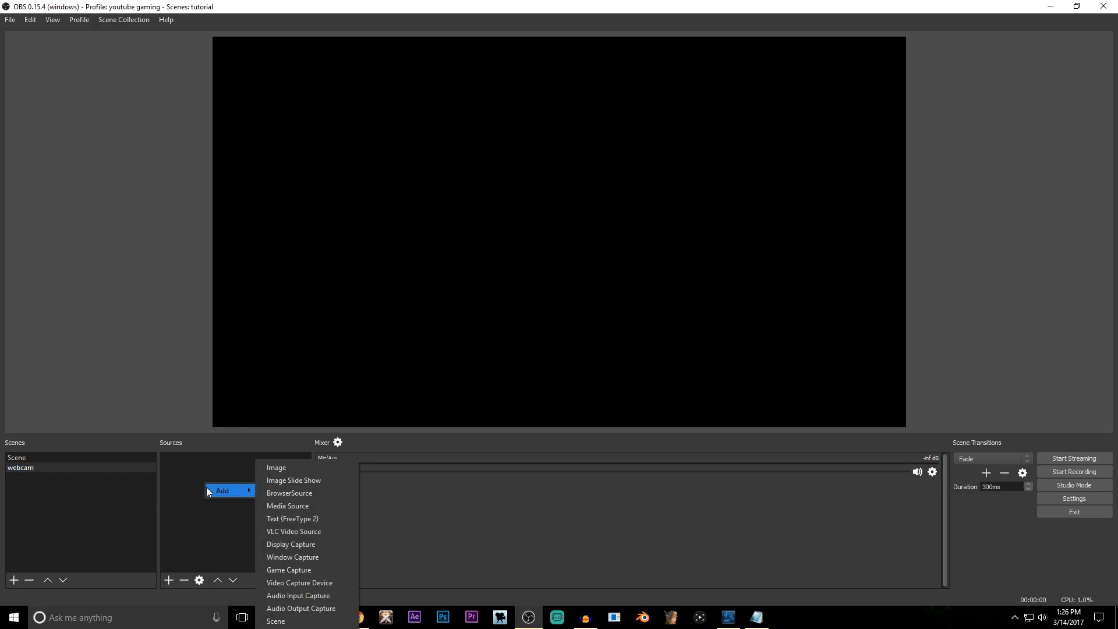
left_click(306, 581)
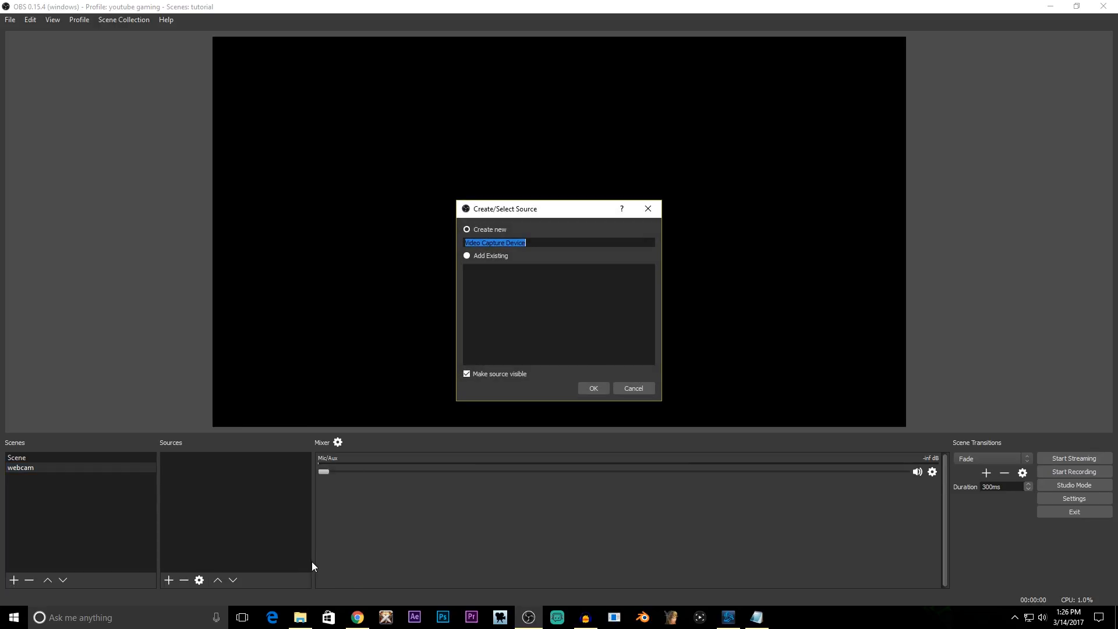
left_click(594, 389)
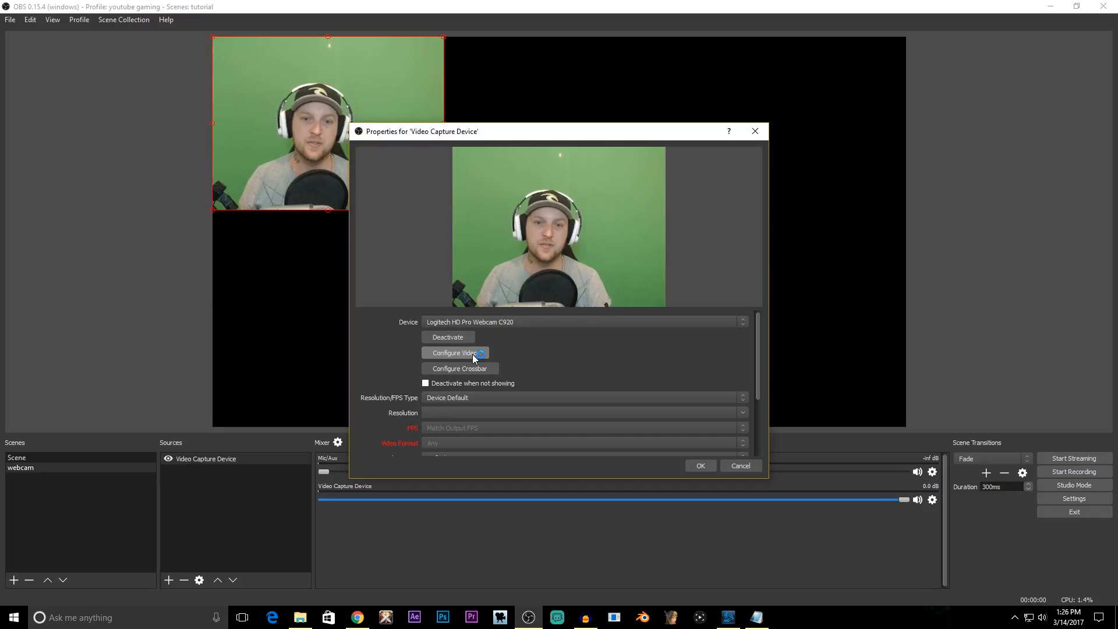
- Set the webcam's white balance near the middle of its range, save it and accept the source properties
left_click(459, 354)
left_click(517, 191)
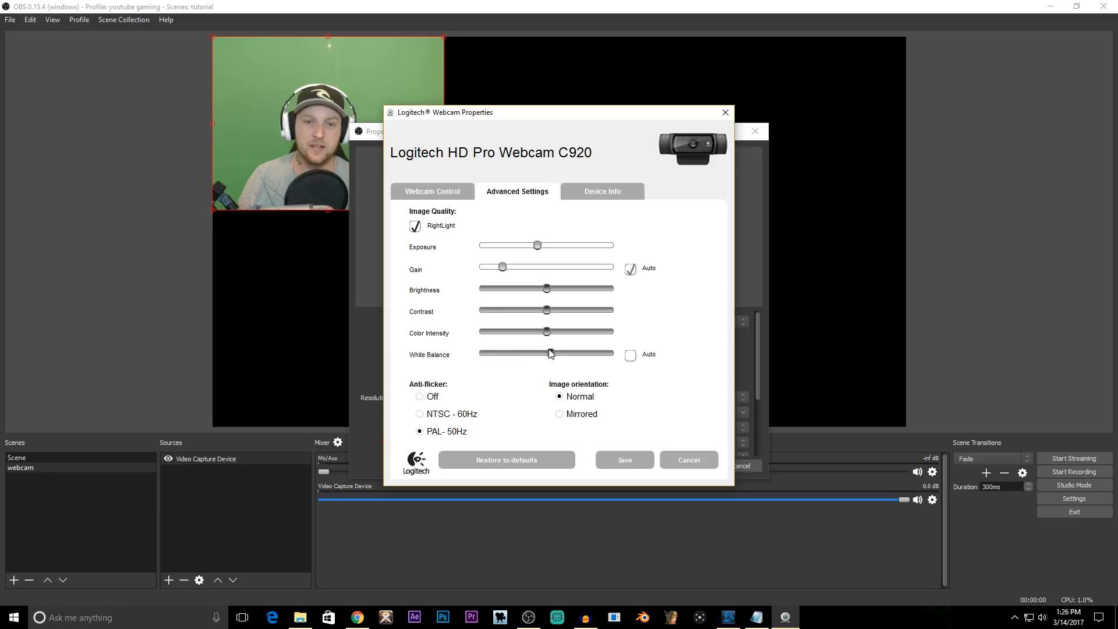
left_click_drag(555, 354, 483, 354)
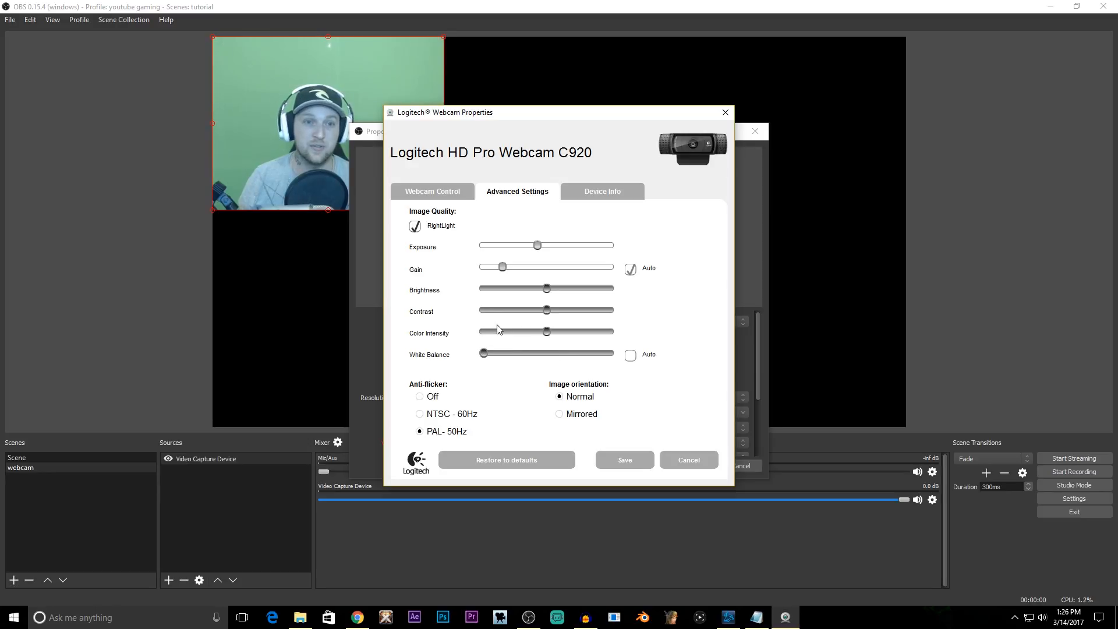
left_click_drag(484, 354, 546, 355)
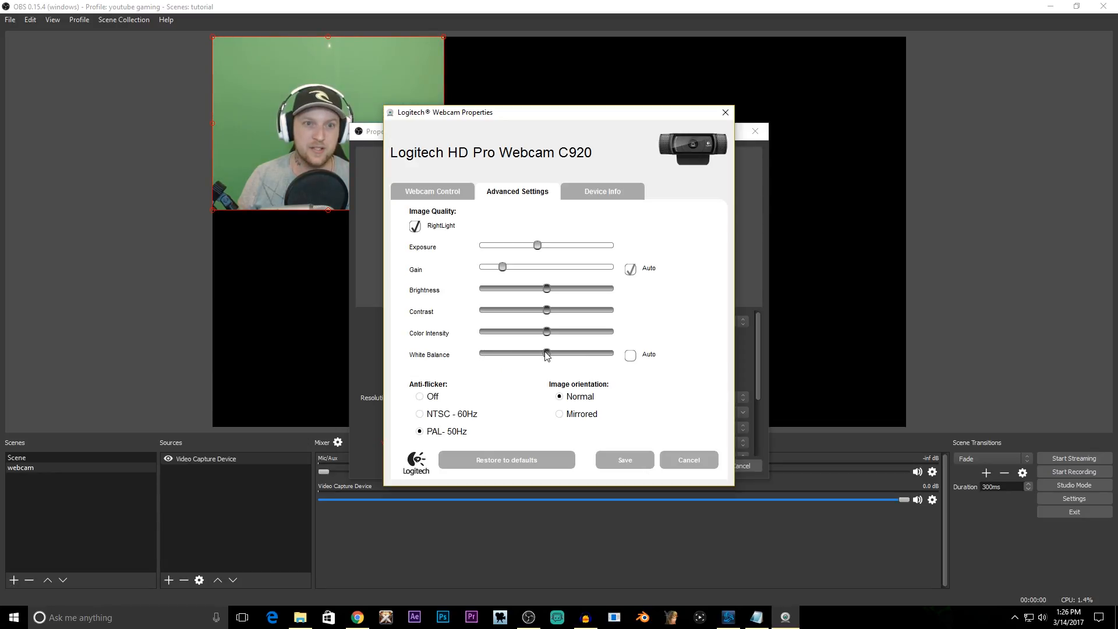
left_click(621, 463)
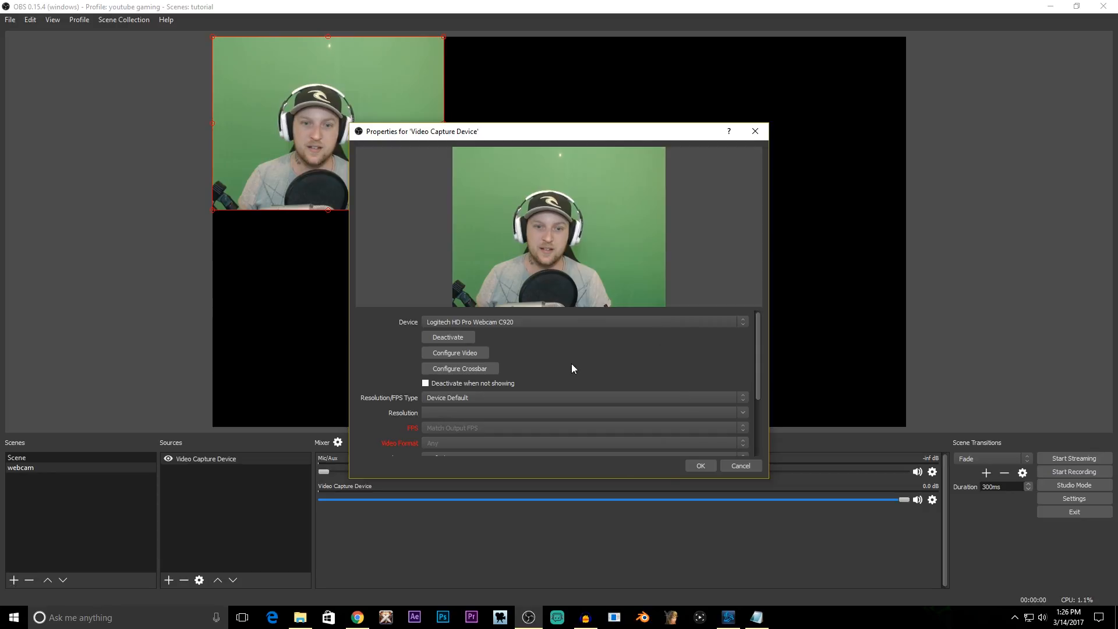
left_click(697, 465)
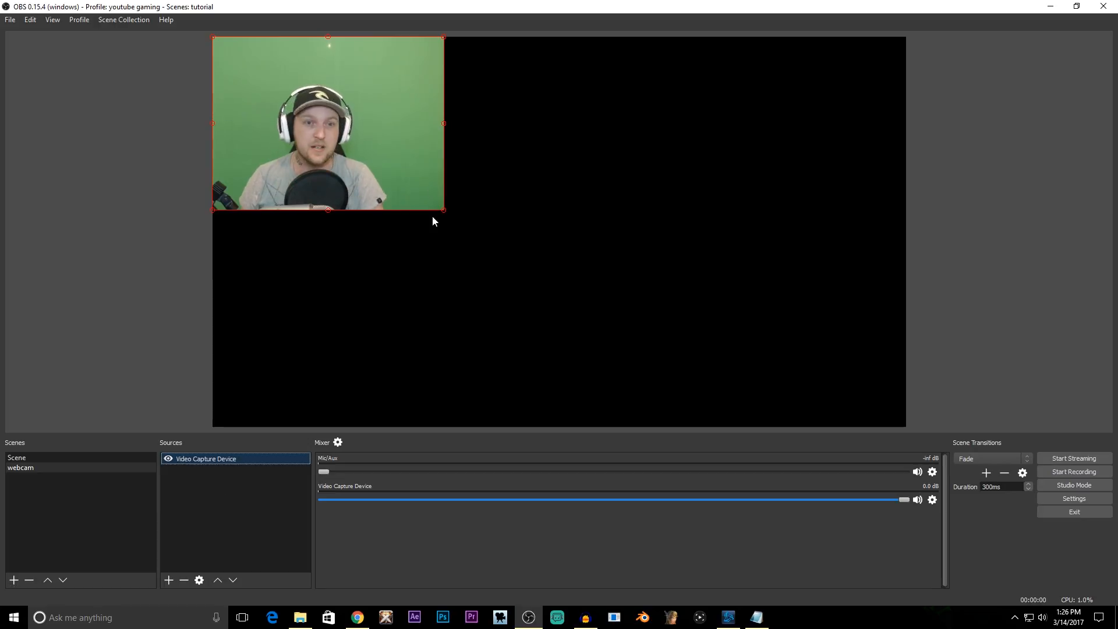
- Enlarge the webcam picture to fill most of the canvas height and move it near the canvas centre
left_click_drag(444, 210, 649, 332)
left_click_drag(407, 214, 521, 246)
left_click_drag(529, 334, 577, 282)
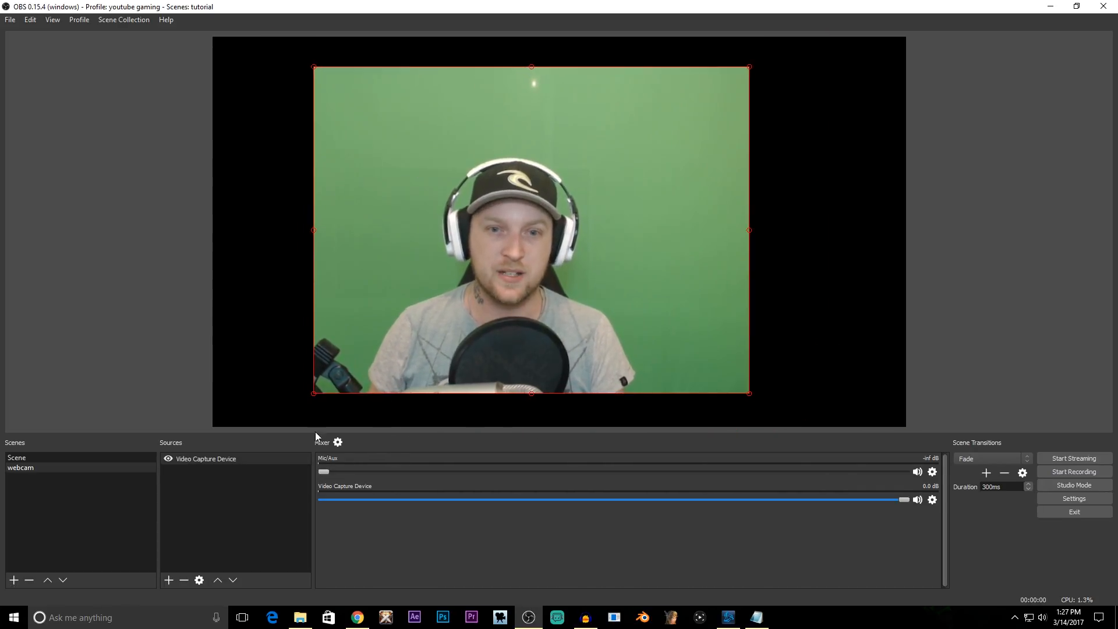
left_click(64, 525)
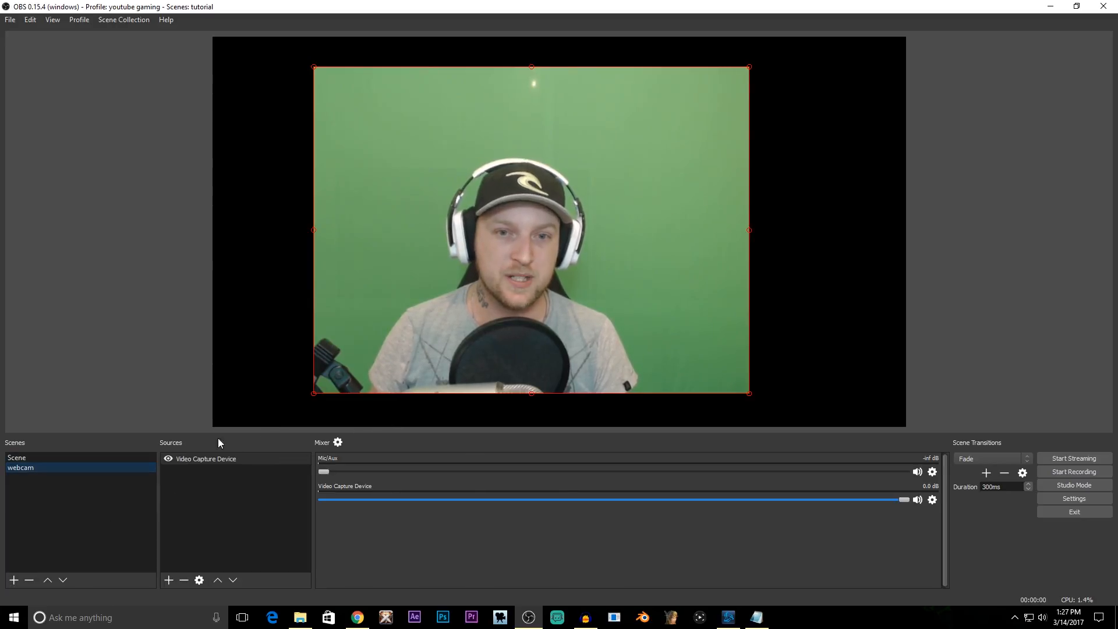
- Add a new scene named overlay
left_click(14, 580)
type("overlay")
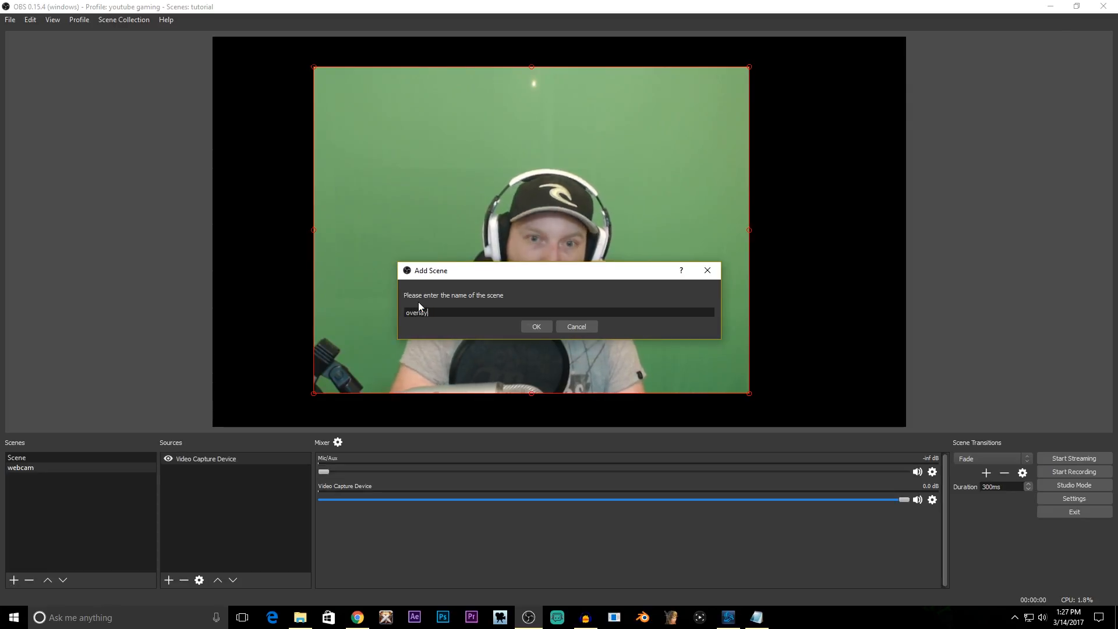
key("Return")
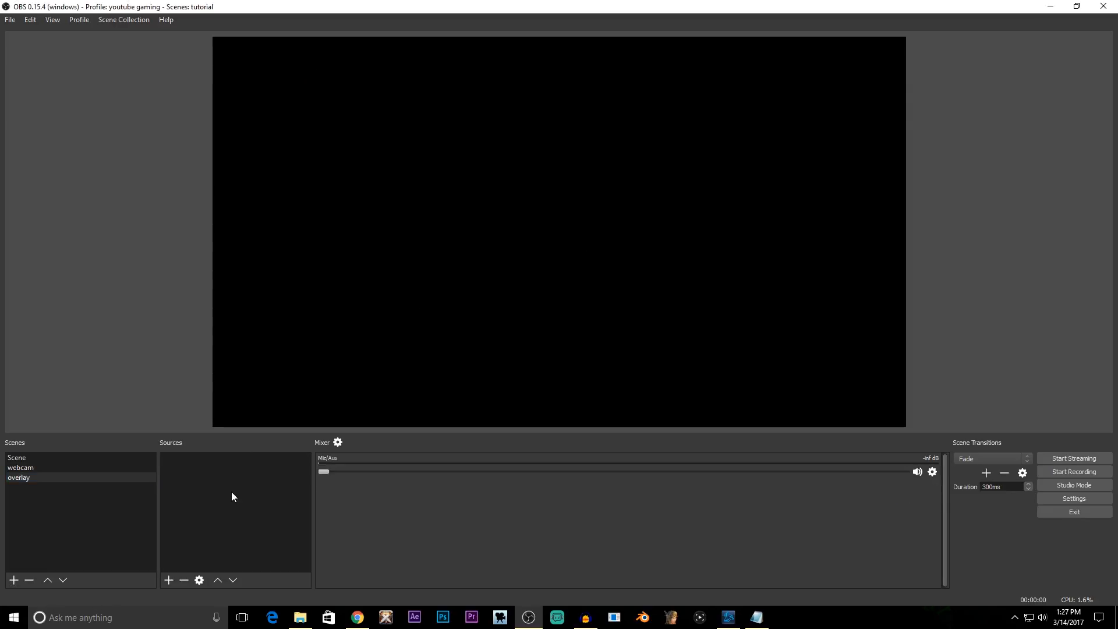
- Add an Image source to the overlay scene using the file D:/RavenClaw_youtube/pics/overlay syudio.png
right_click(232, 491)
mouse_move(244, 498)
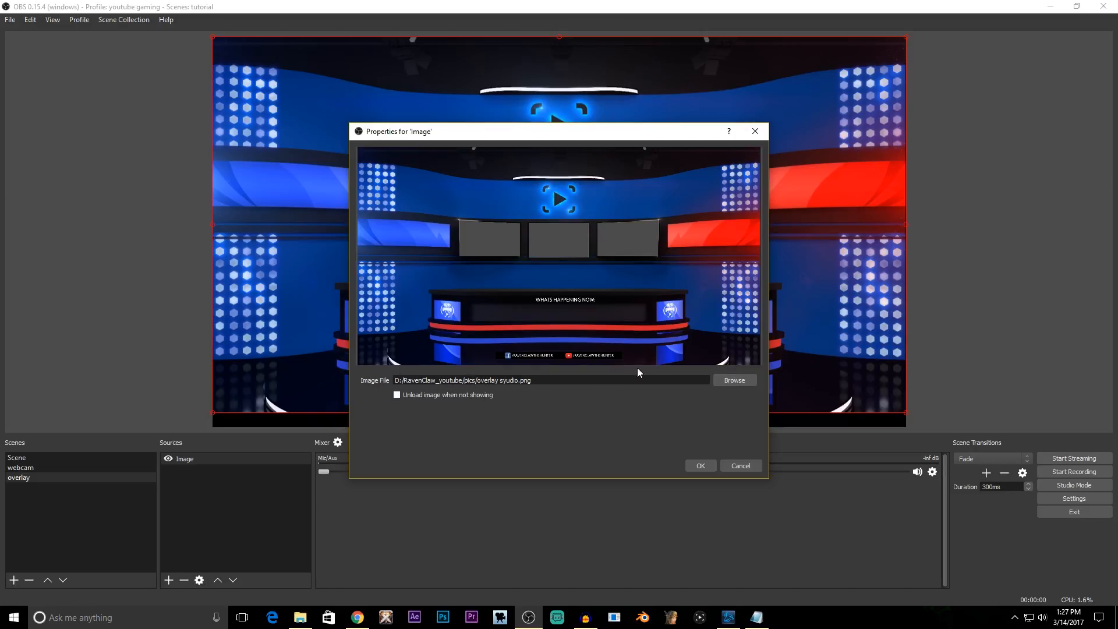
left_click(700, 467)
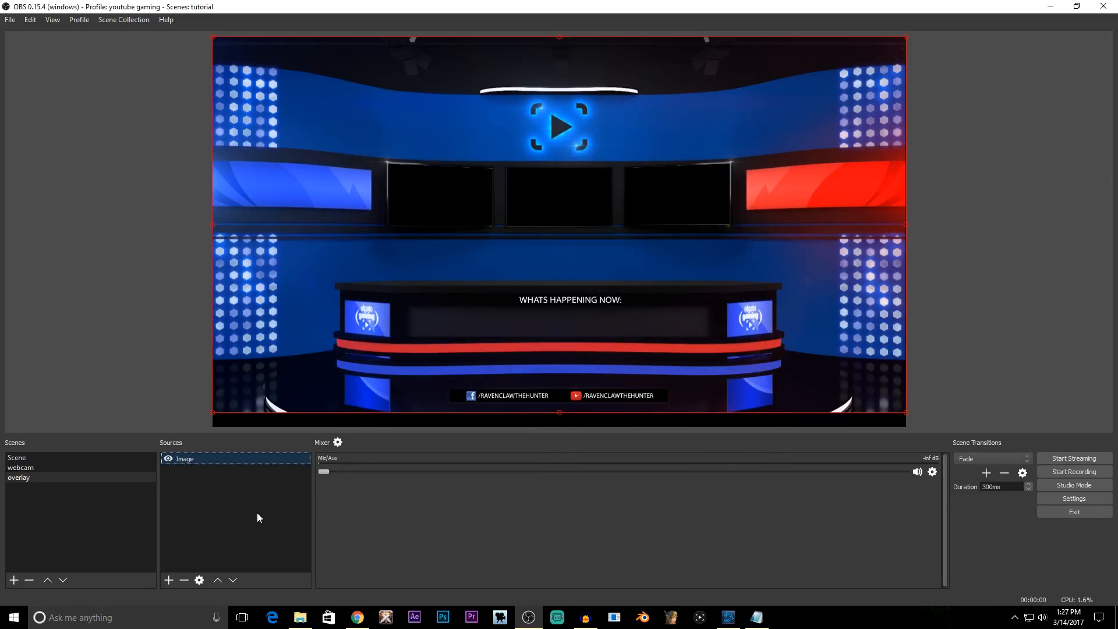
left_click(214, 487)
- Try to rename the image source as overlay
left_click(187, 457)
right_click(210, 459)
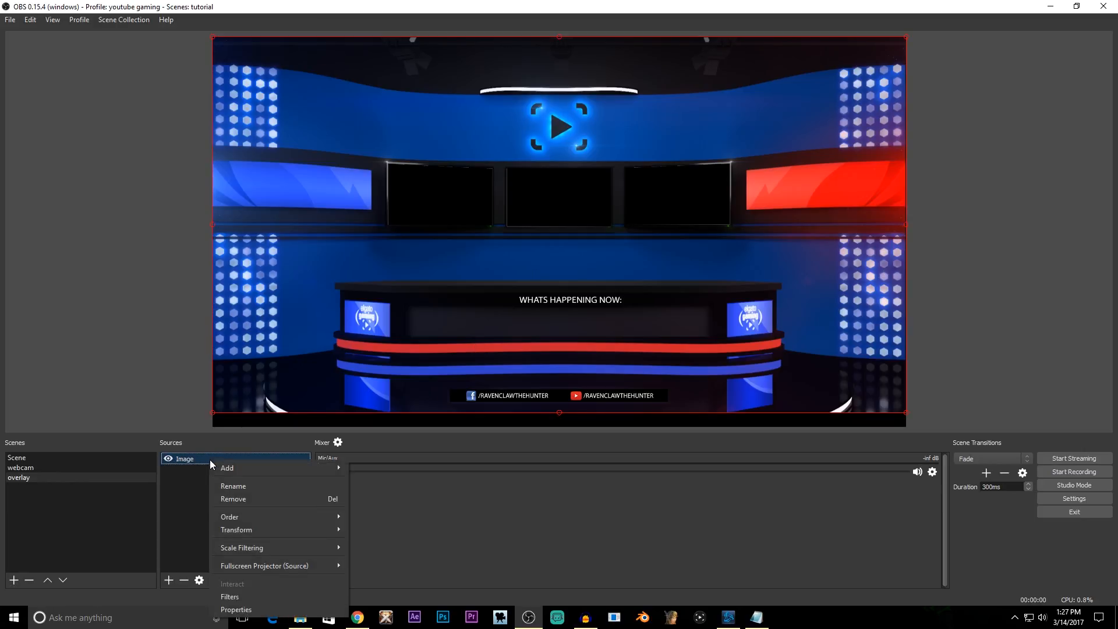
left_click(233, 487)
key("BackSpace")
key("BackSpace")
key("BackSpace")
key("BackSpace")
key("BackSpace")
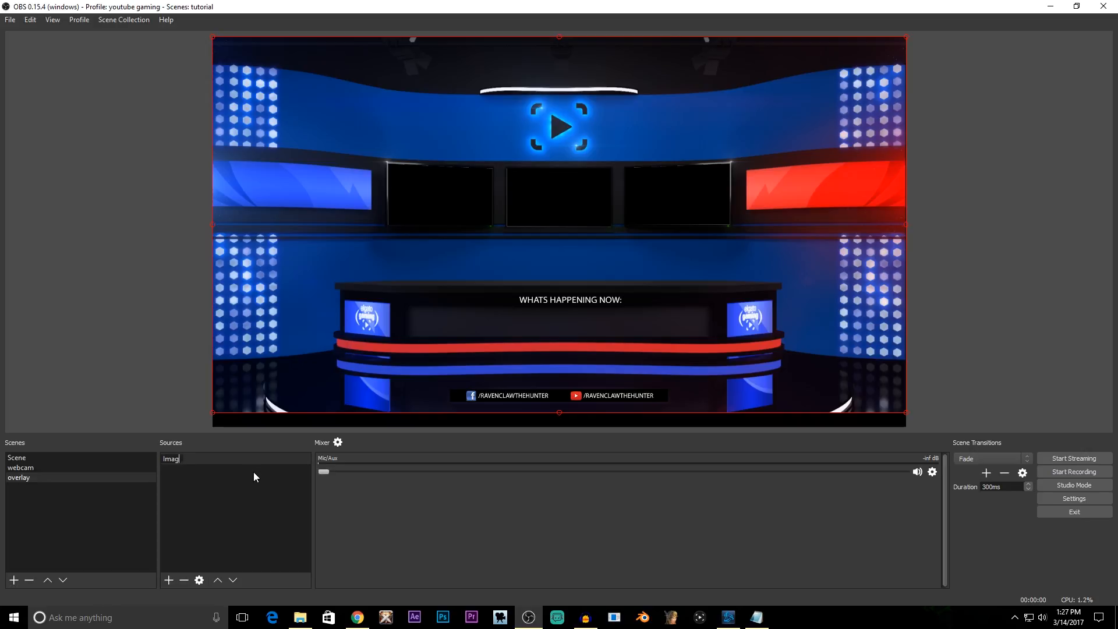
type("overlay")
key("Return")
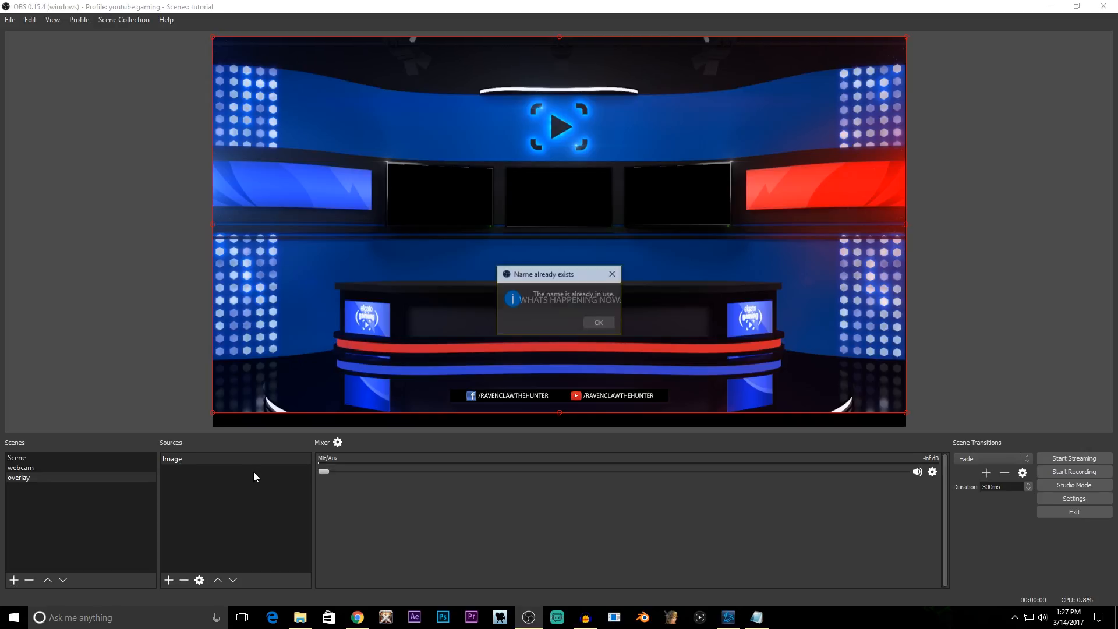
left_click(587, 324)
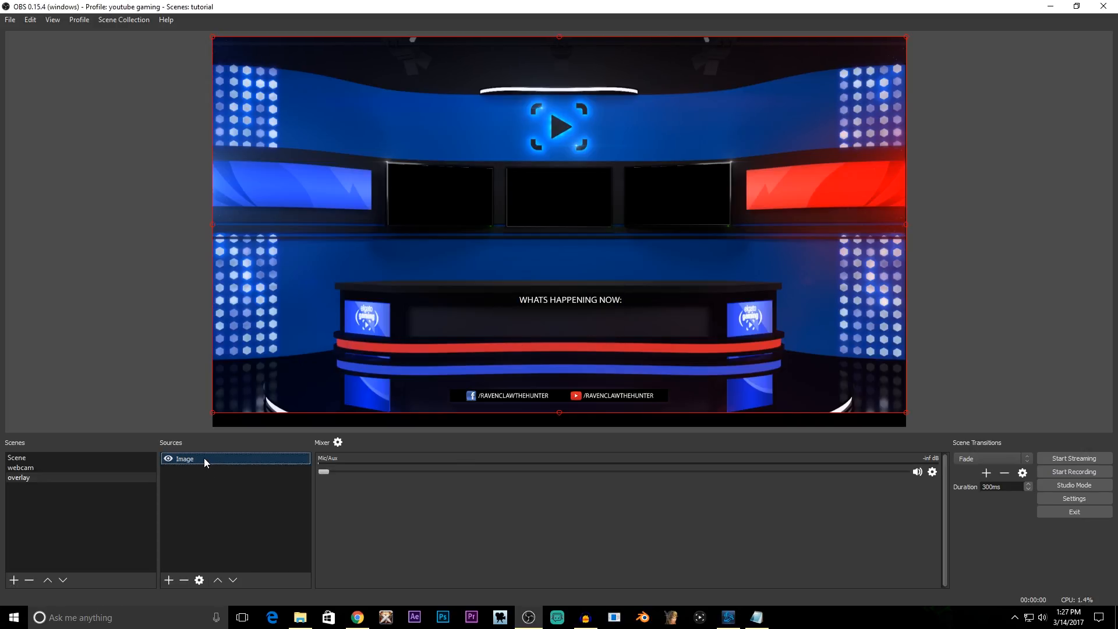
double_click(204, 458)
left_click(743, 467)
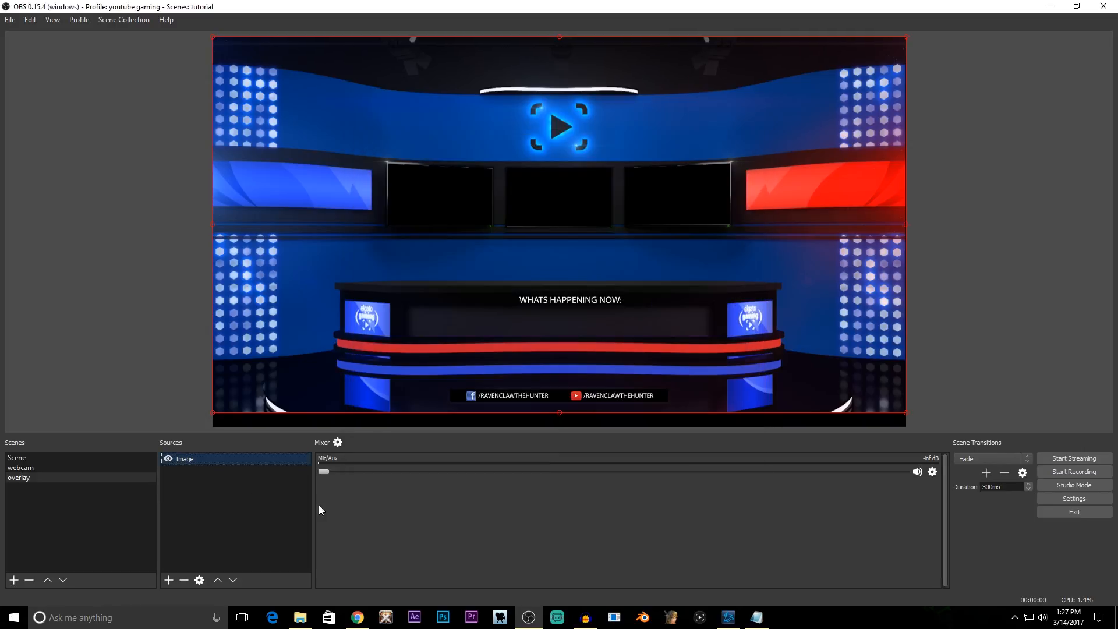
- Rename the image source as overlay1 and deselect it
right_click(201, 455)
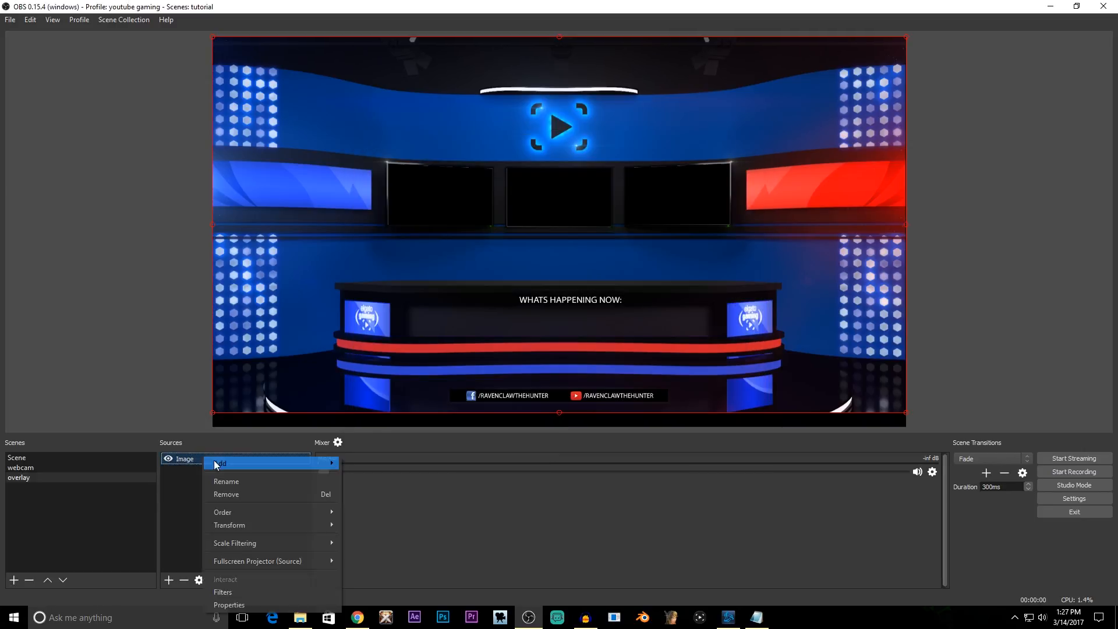
left_click(278, 482)
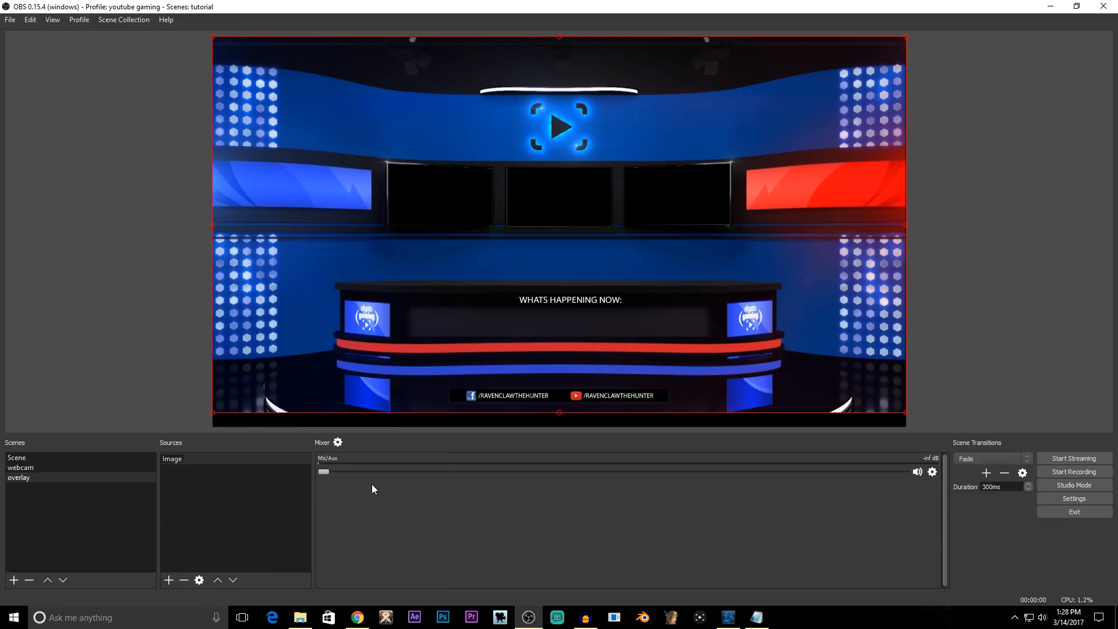
key("BackSpace")
key("BackSpace")
key("BackSpace")
key("BackSpace")
key("BackSpace")
type("overlay1")
key("Return")
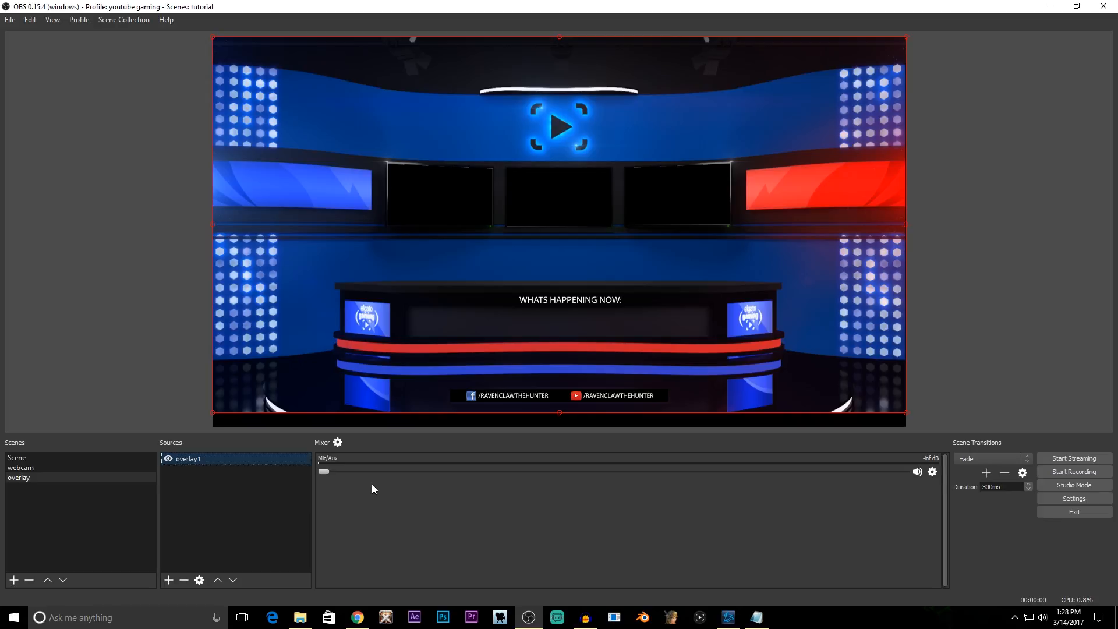
left_click(273, 499)
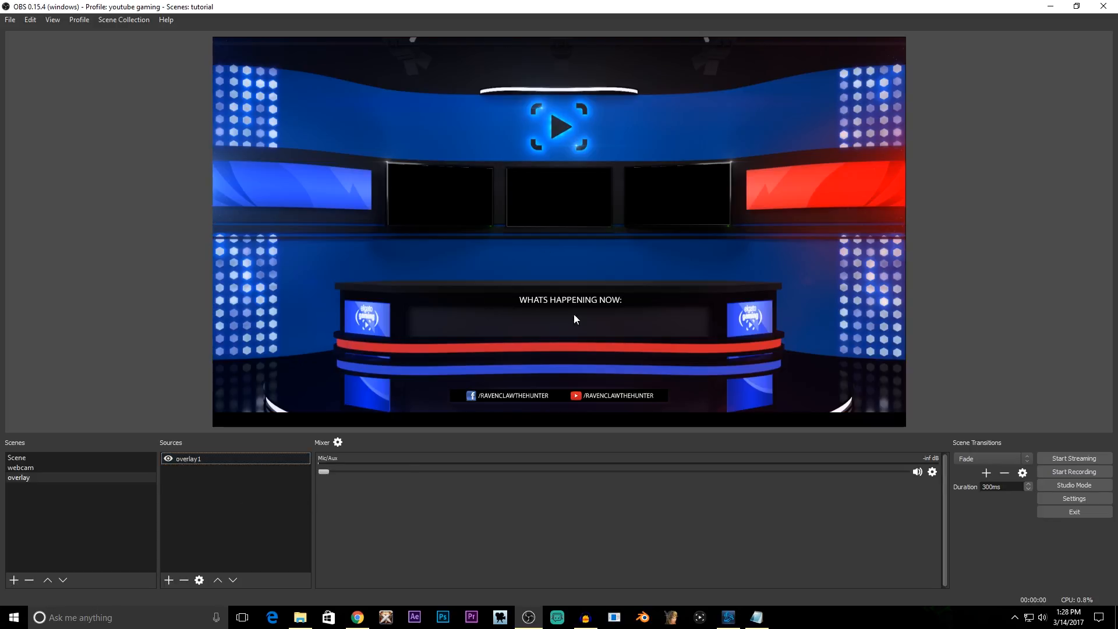
- Add the existing Video Capture Device source to the overlay scene
left_click(19, 468)
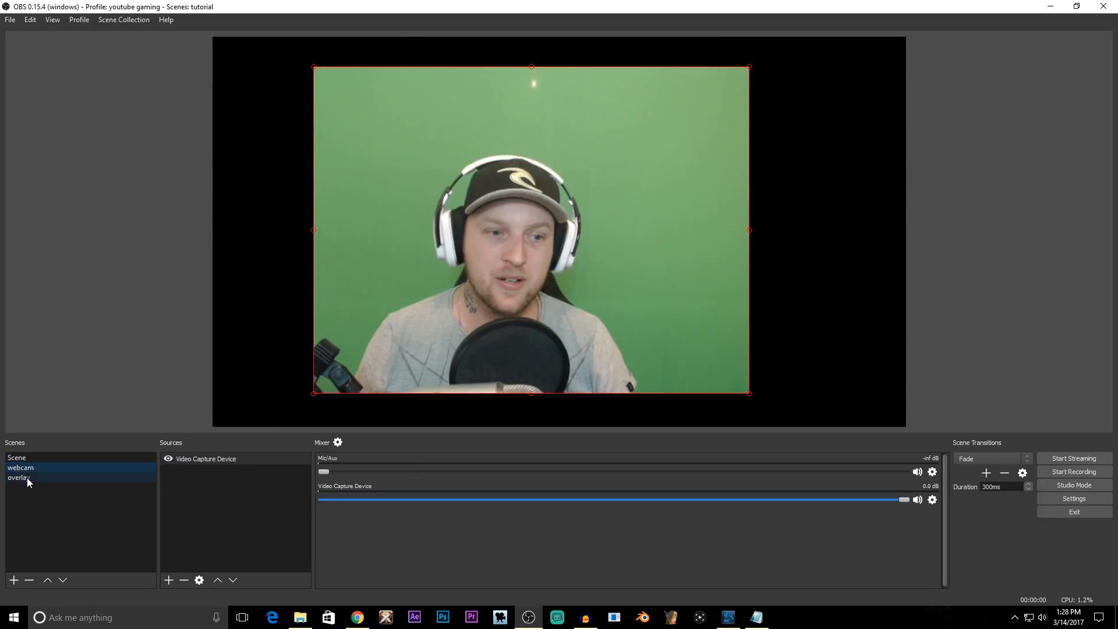
left_click(18, 477)
right_click(208, 509)
mouse_move(220, 517)
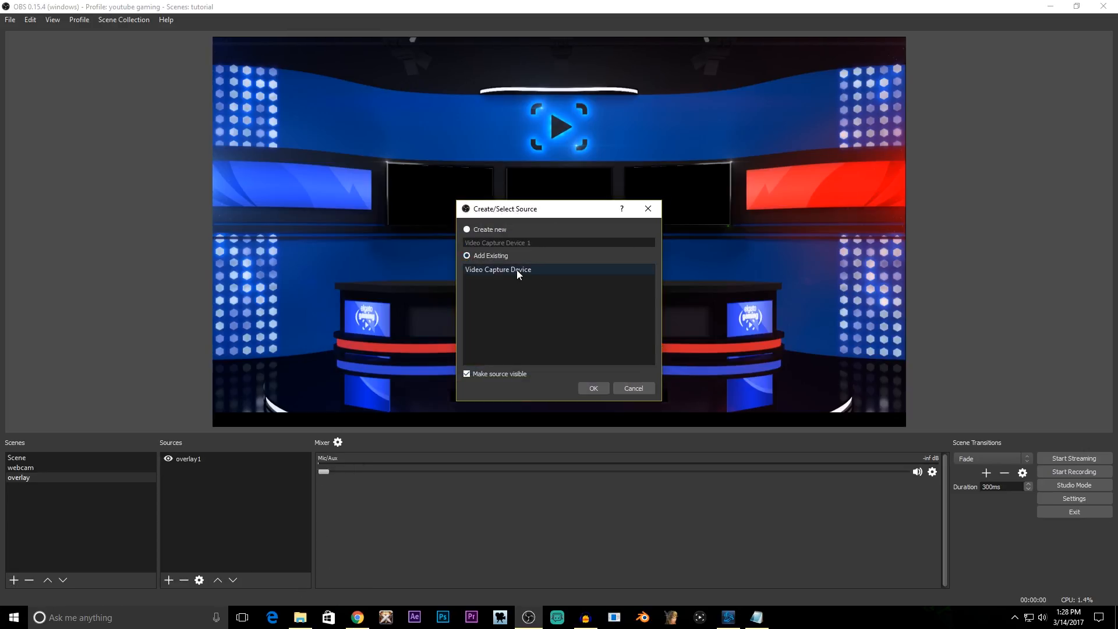
left_click(502, 267)
left_click(604, 389)
- Position the webcam picture near the centre of the overlay scene, directly above the studio desk
left_click_drag(366, 143, 558, 202)
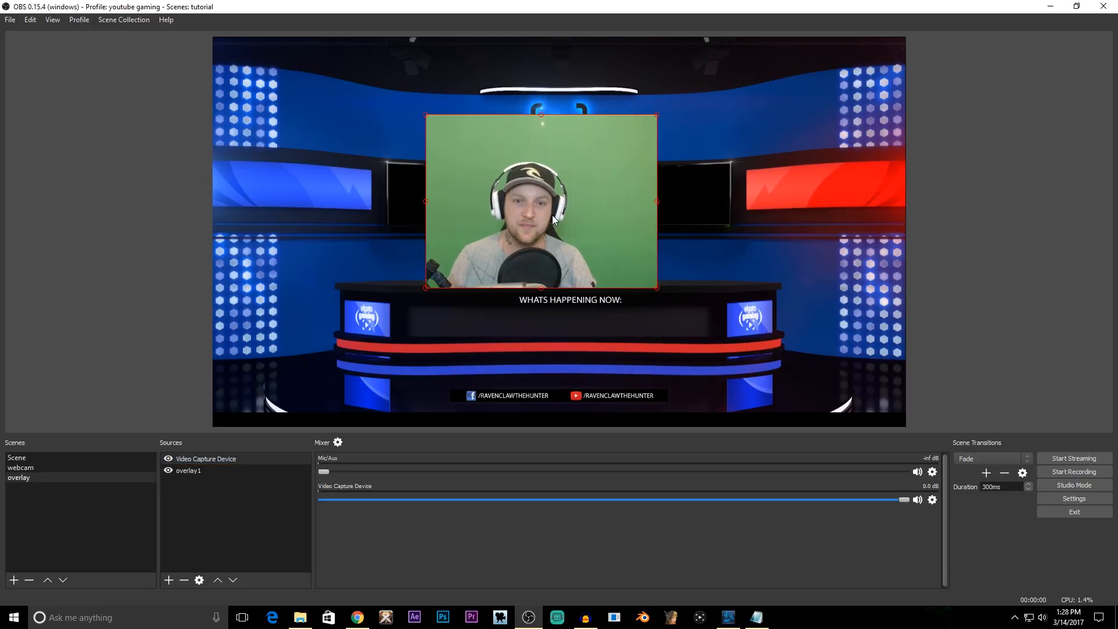
left_click(21, 467)
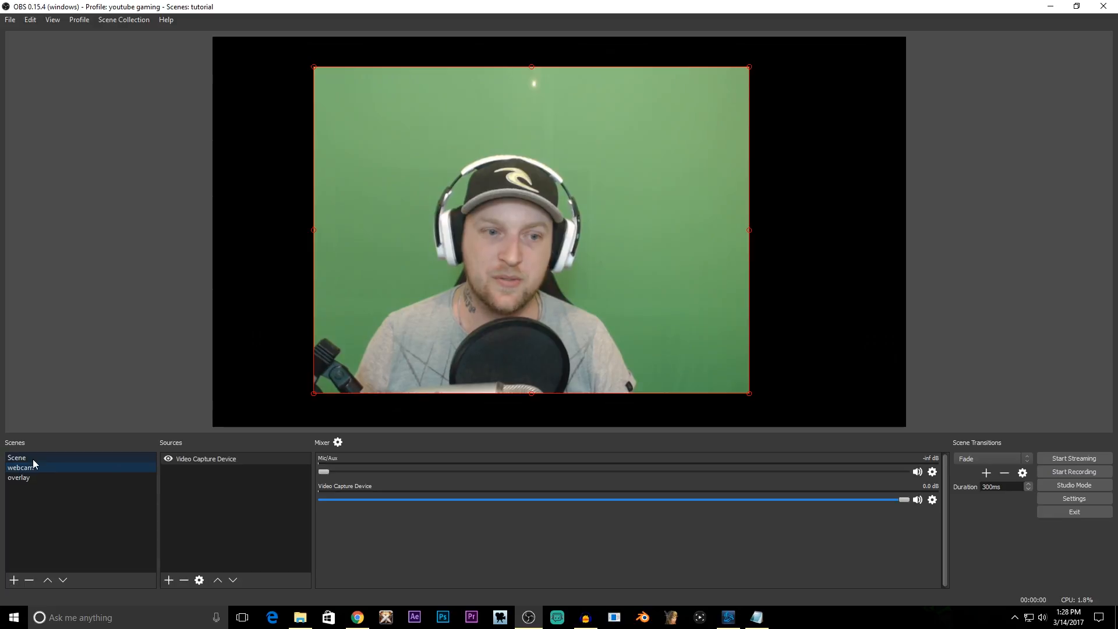
left_click(19, 477)
mouse_move(542, 220)
left_mouse_down()
mouse_move(567, 201)
mouse_move(560, 215)
left_mouse_up()
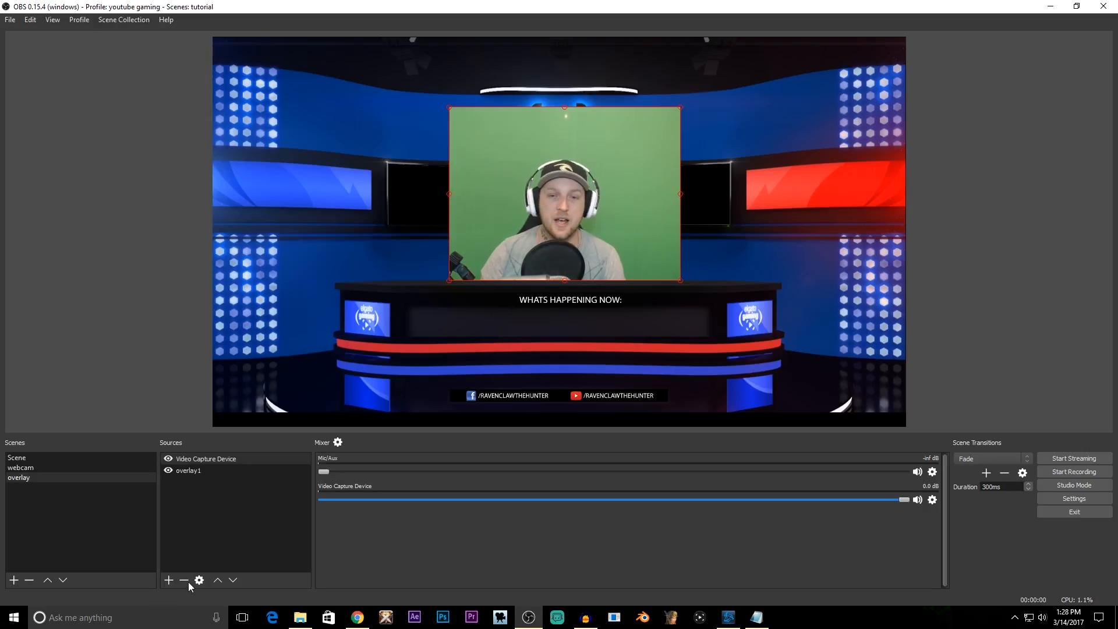
- Add a Chroma Key effect filter with its default name to the Video Capture Device source
right_click(193, 460)
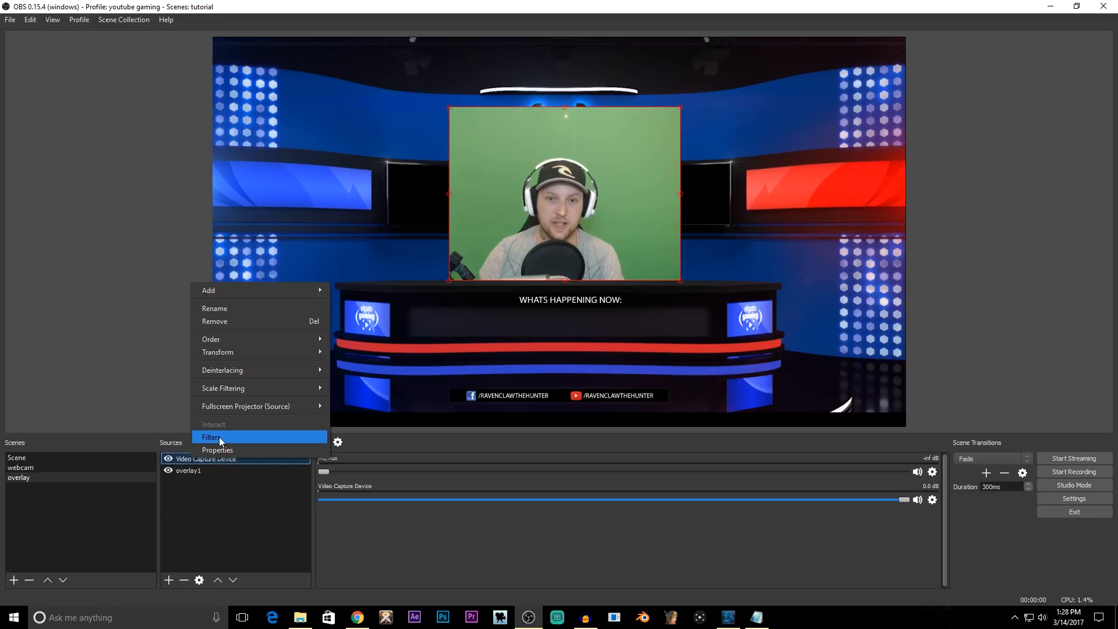
left_click(219, 437)
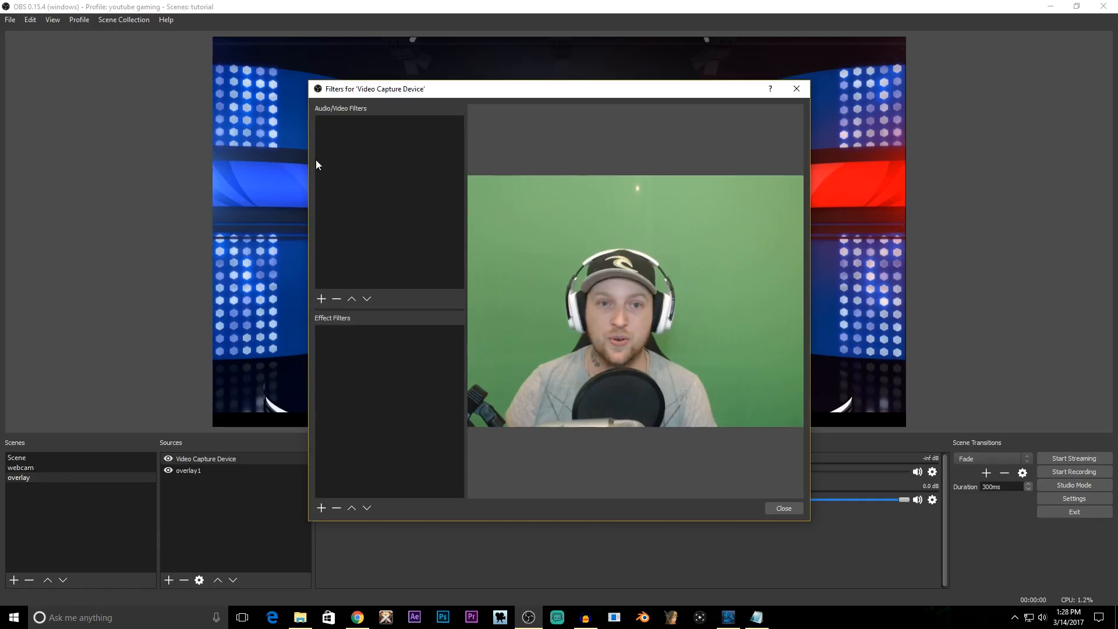
left_click(321, 299)
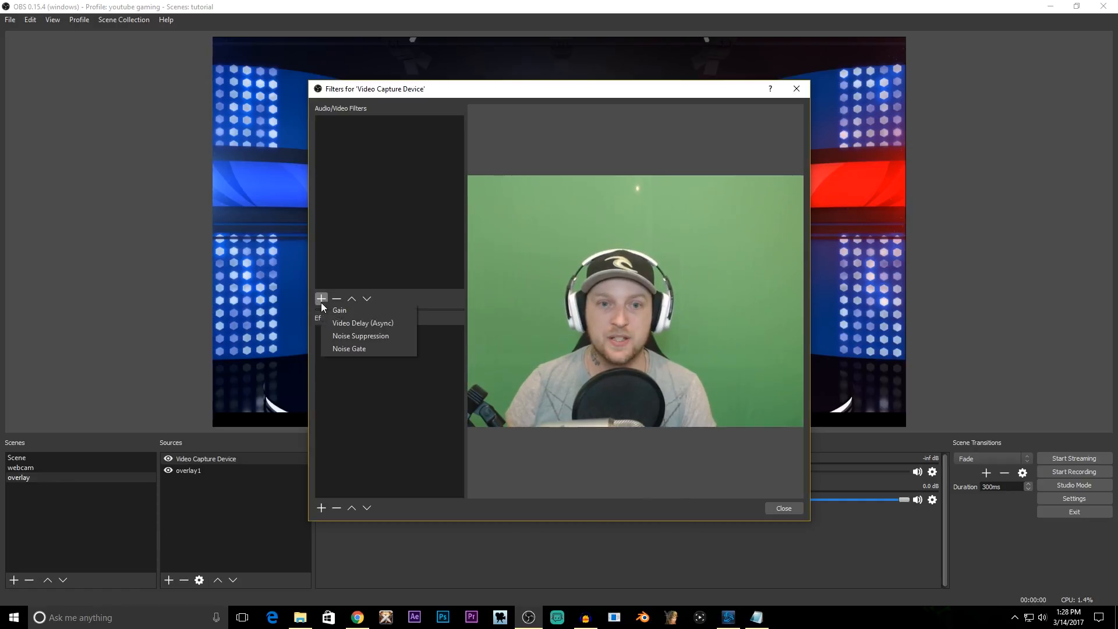
left_click(392, 269)
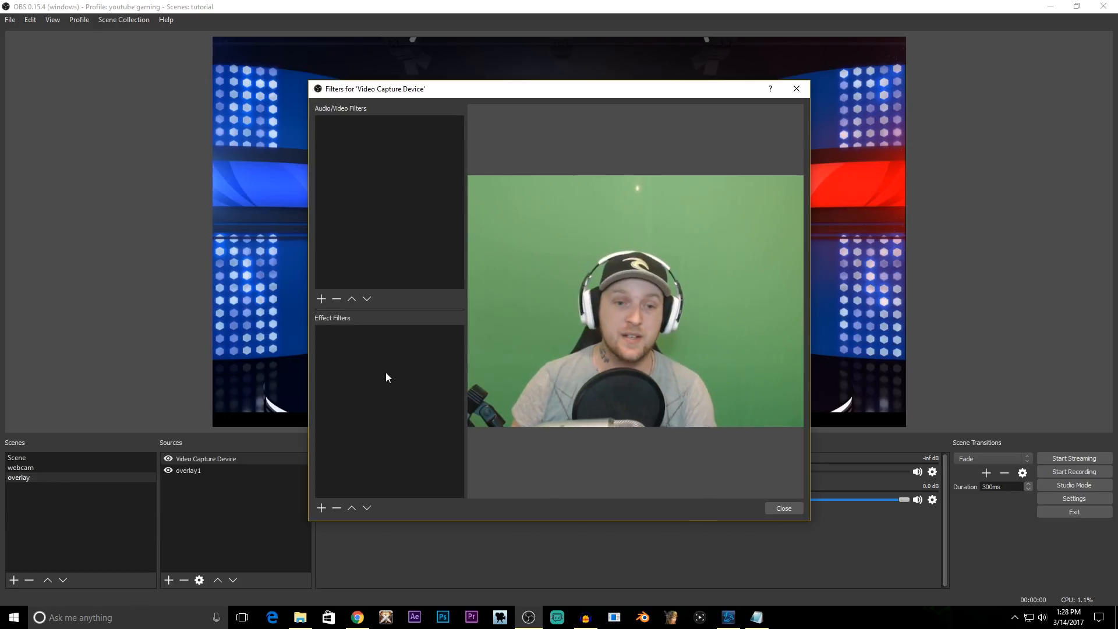
left_click(324, 512)
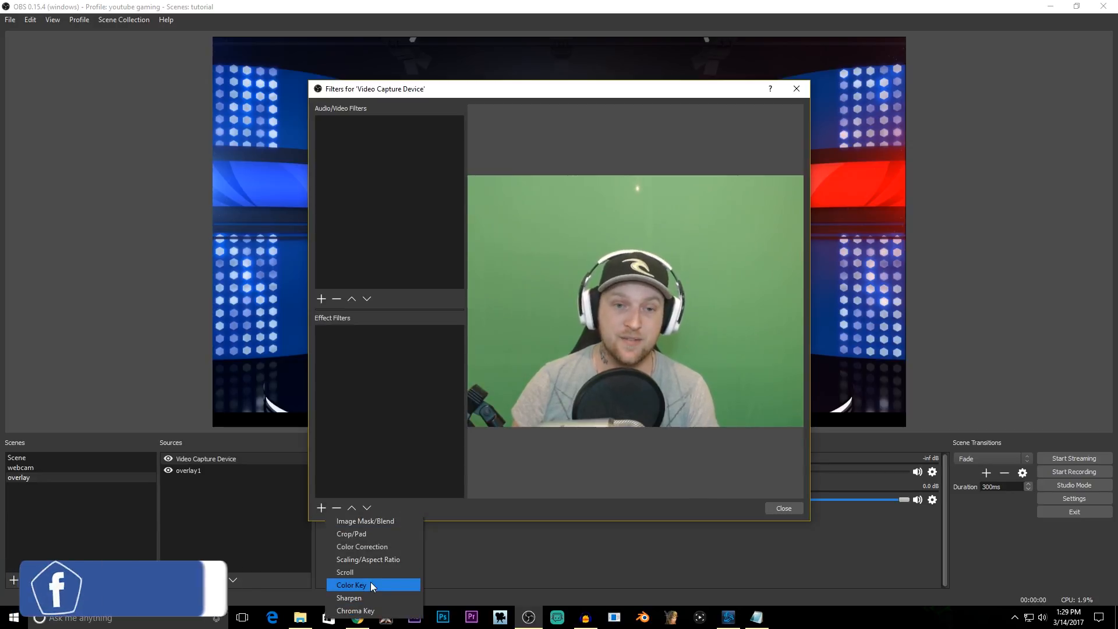
left_click(356, 611)
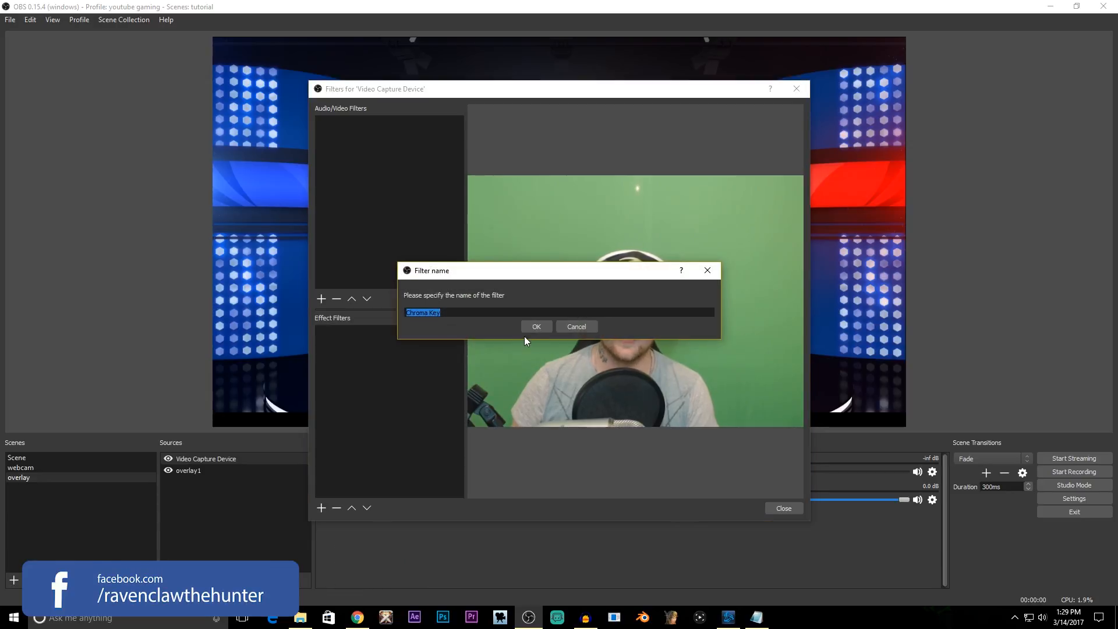
left_click(536, 328)
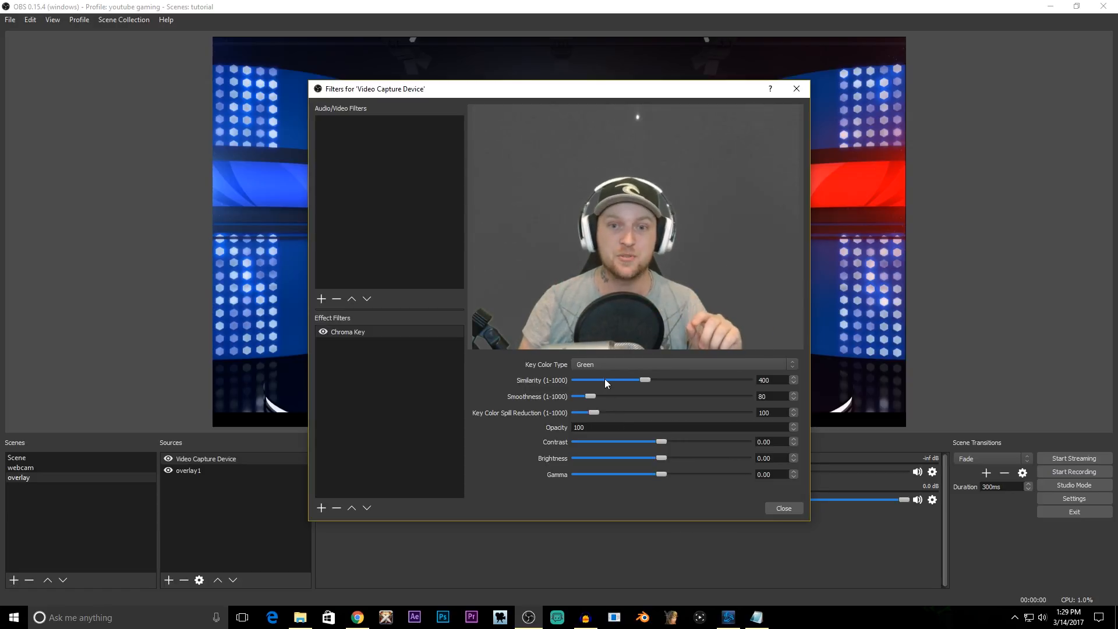
- Try Magenta as the chroma key's color type, and set the type to Custom
left_click(595, 367)
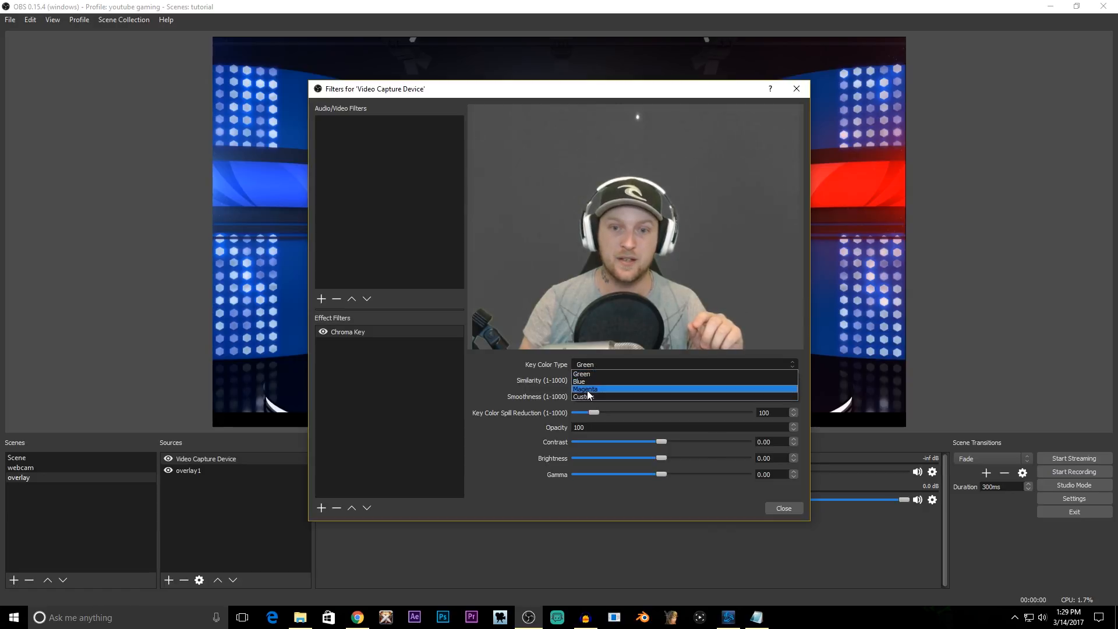
left_click(586, 389)
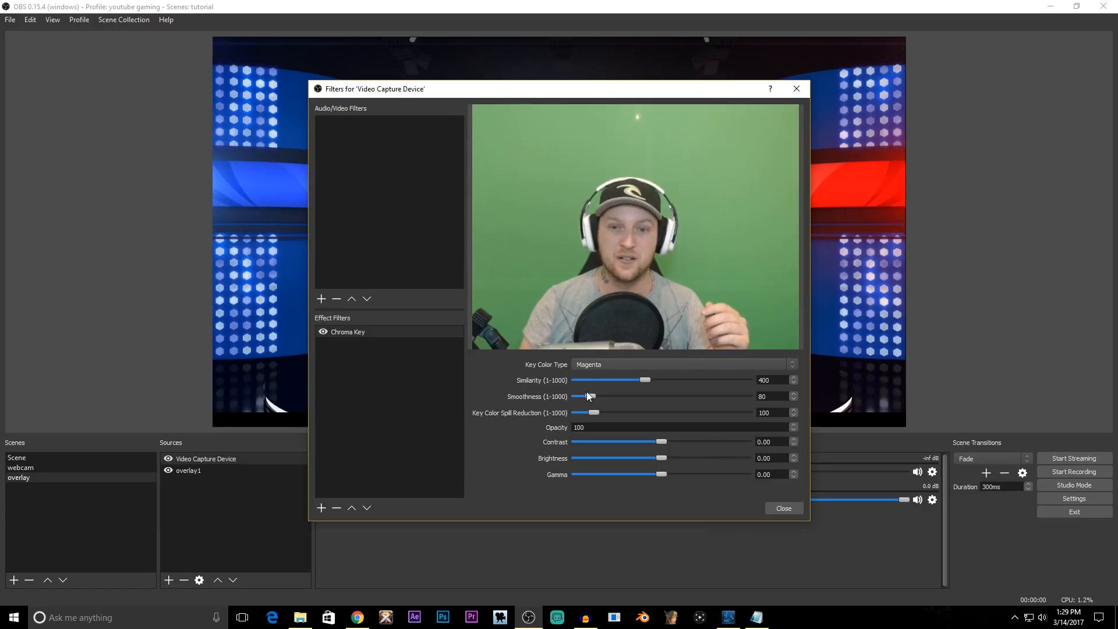
left_click(588, 365)
left_click(588, 393)
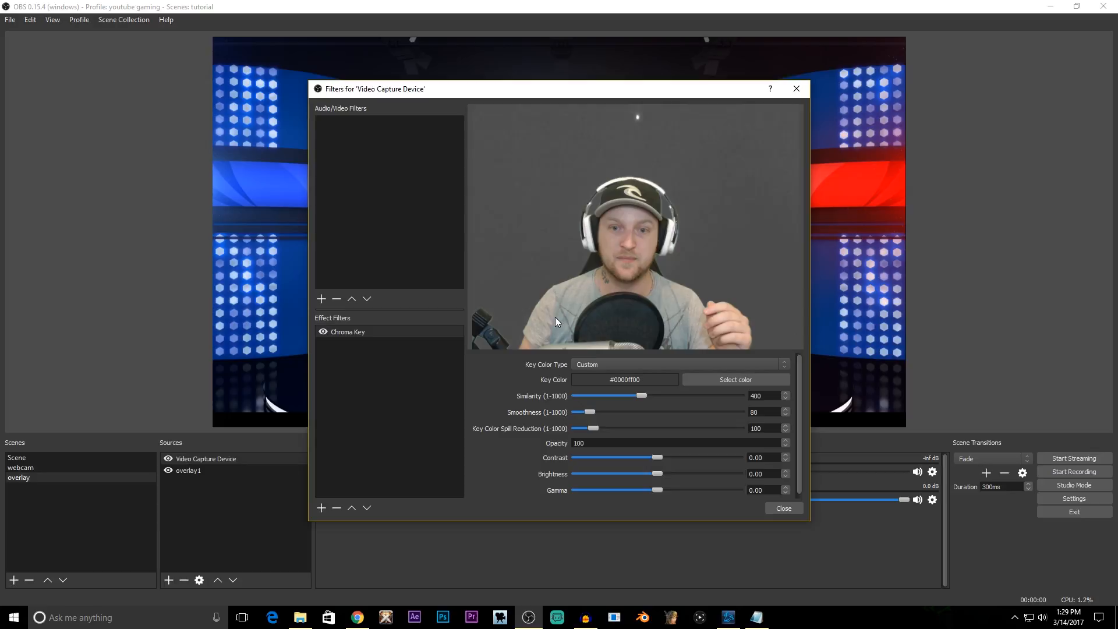
- Try pure red #ff0000 as the chroma key's custom key color
left_click(757, 379)
left_click(432, 261)
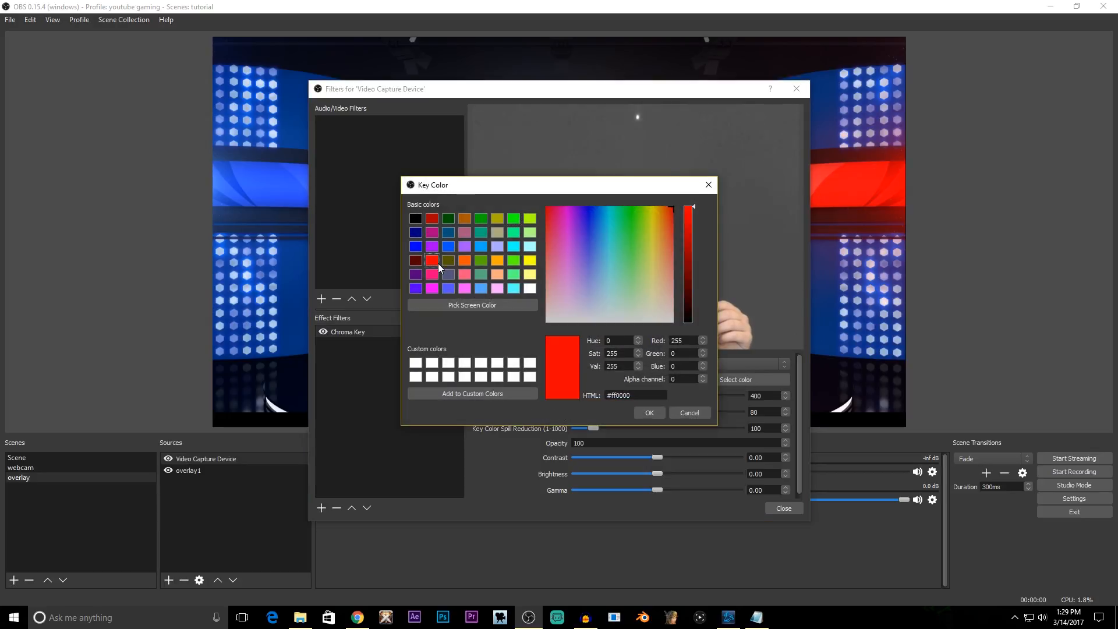
left_click(644, 412)
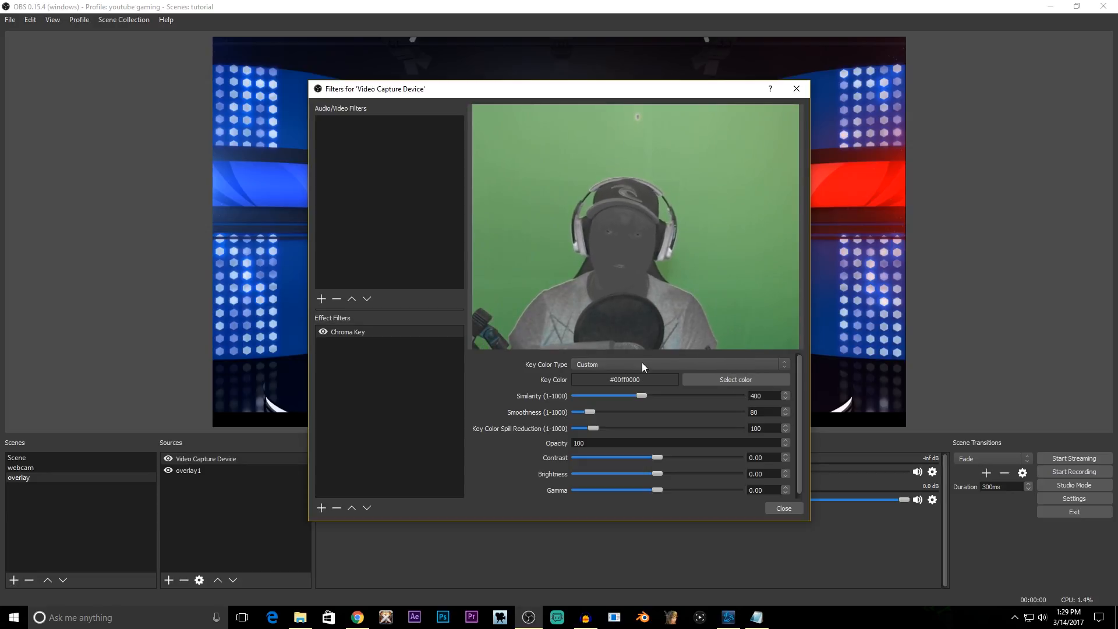
- Sample the green backdrop in the filter preview as the custom key color, #70ab69
left_click(717, 380)
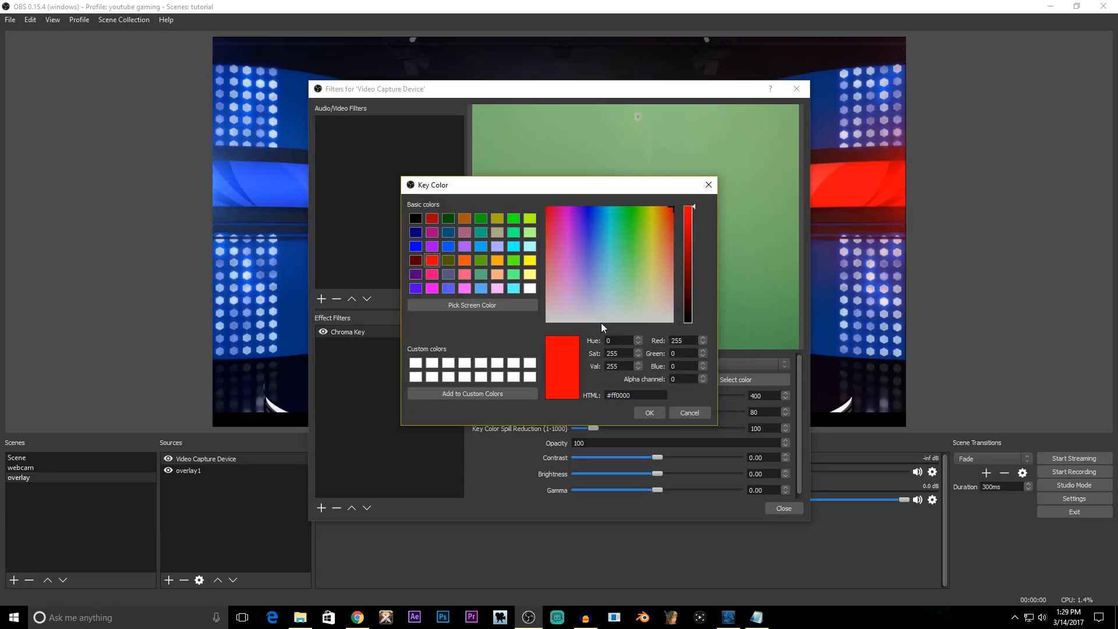
left_click(473, 302)
left_click(734, 239)
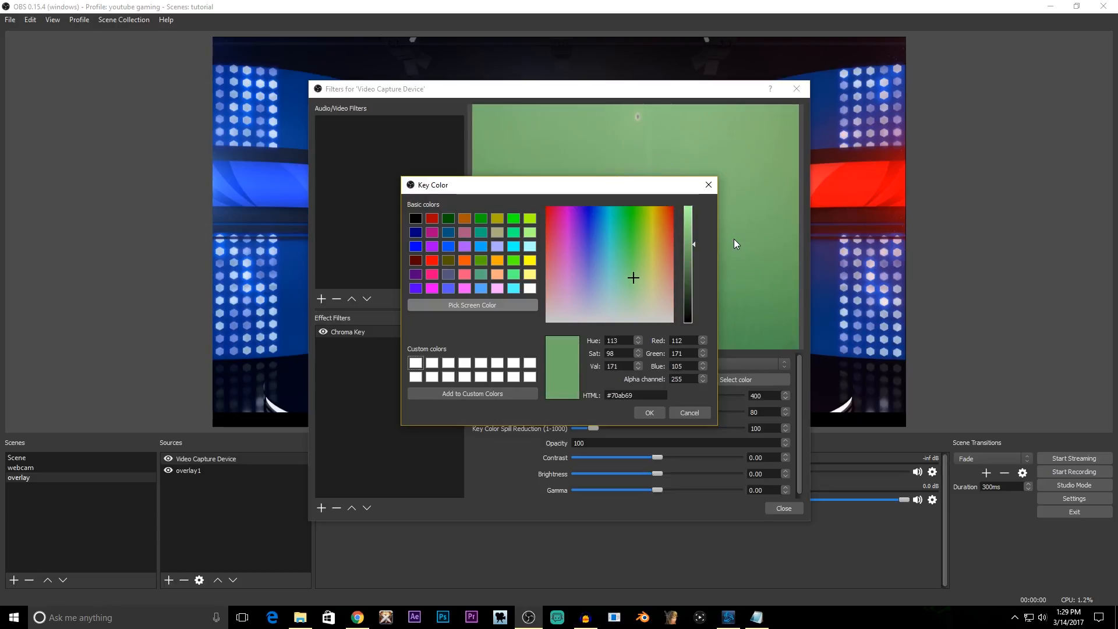
left_click(650, 413)
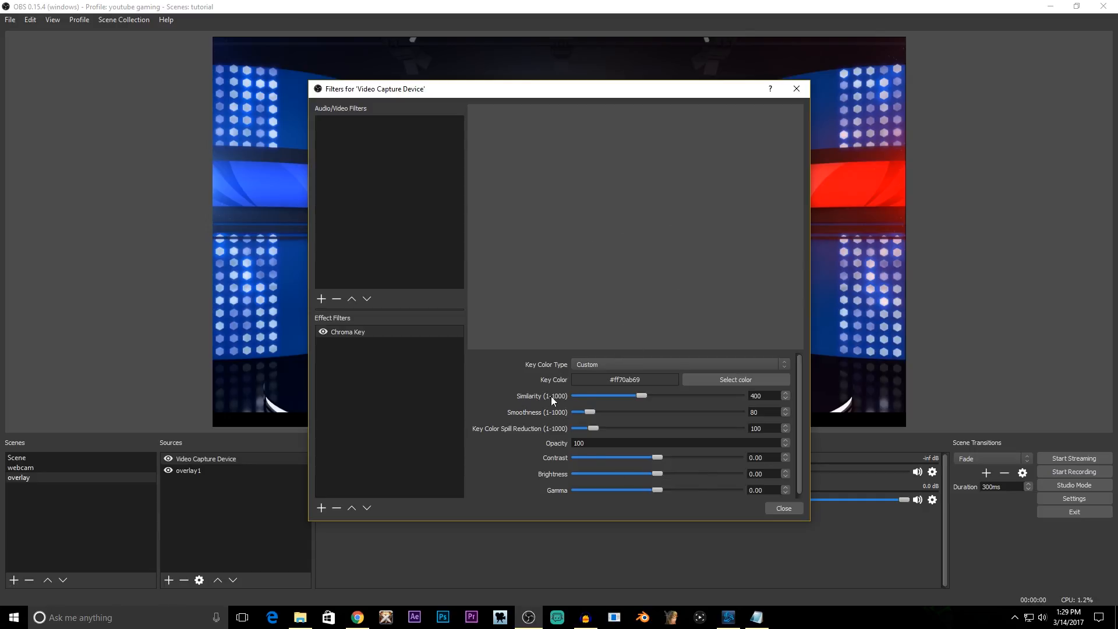
- Set the chroma key's similarity to 23, smoothness to 80 and key color spill reduction to 102, and close the filters
mouse_move(643, 395)
left_mouse_down()
mouse_move(626, 398)
mouse_move(643, 398)
left_mouse_up()
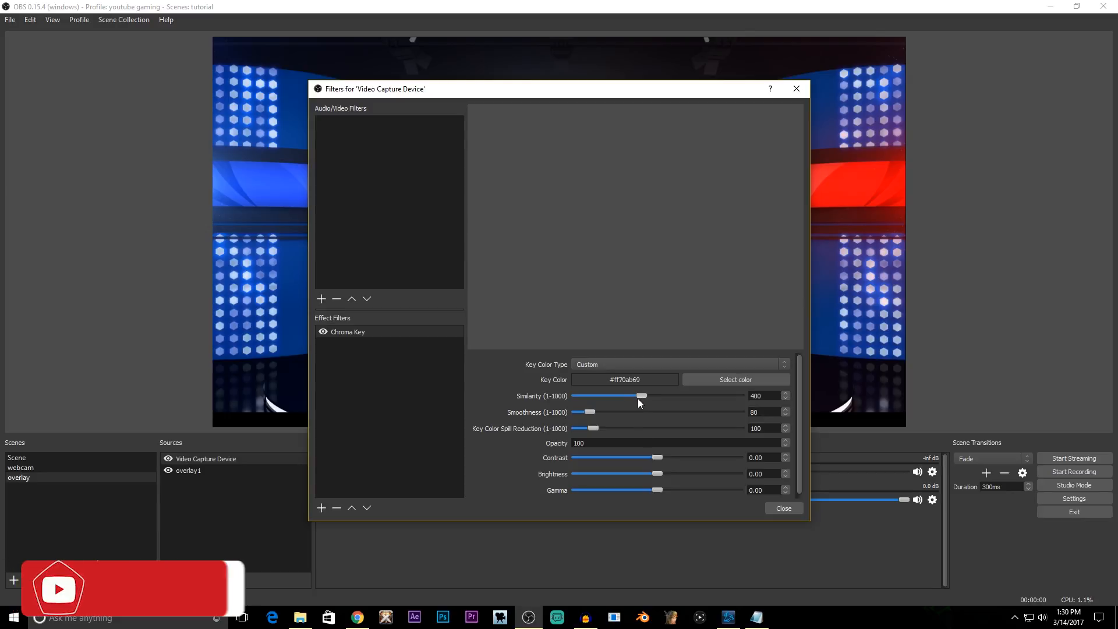
left_click_drag(638, 398, 580, 397)
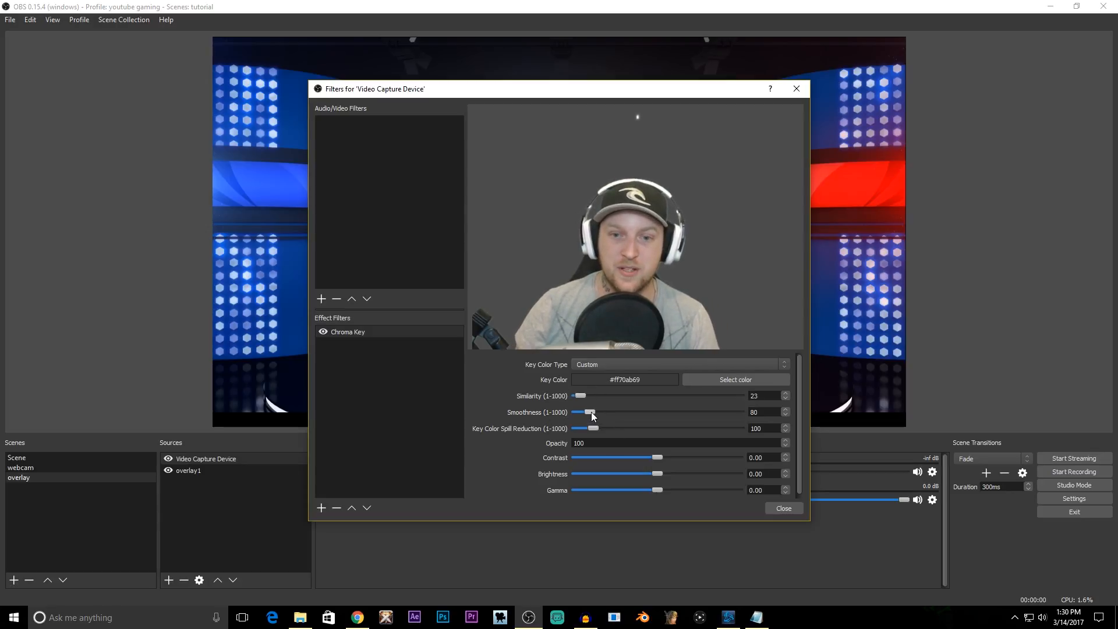
left_click_drag(592, 411, 588, 416)
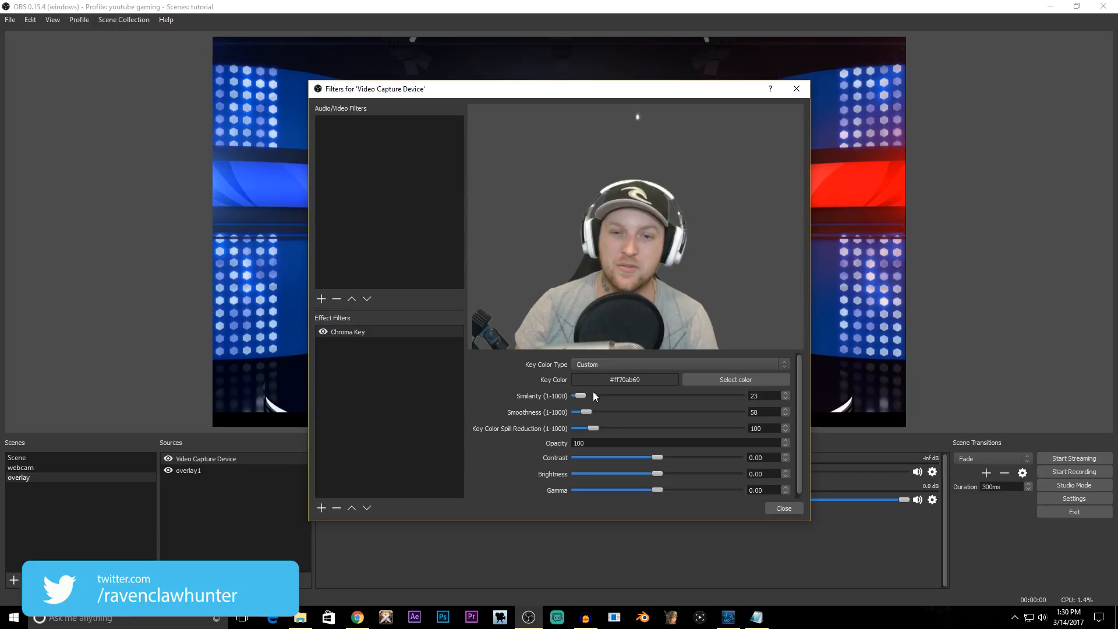
mouse_move(593, 430)
left_mouse_down()
mouse_move(610, 425)
mouse_move(594, 428)
mouse_move(593, 410)
mouse_move(563, 415)
mouse_move(589, 413)
left_mouse_up()
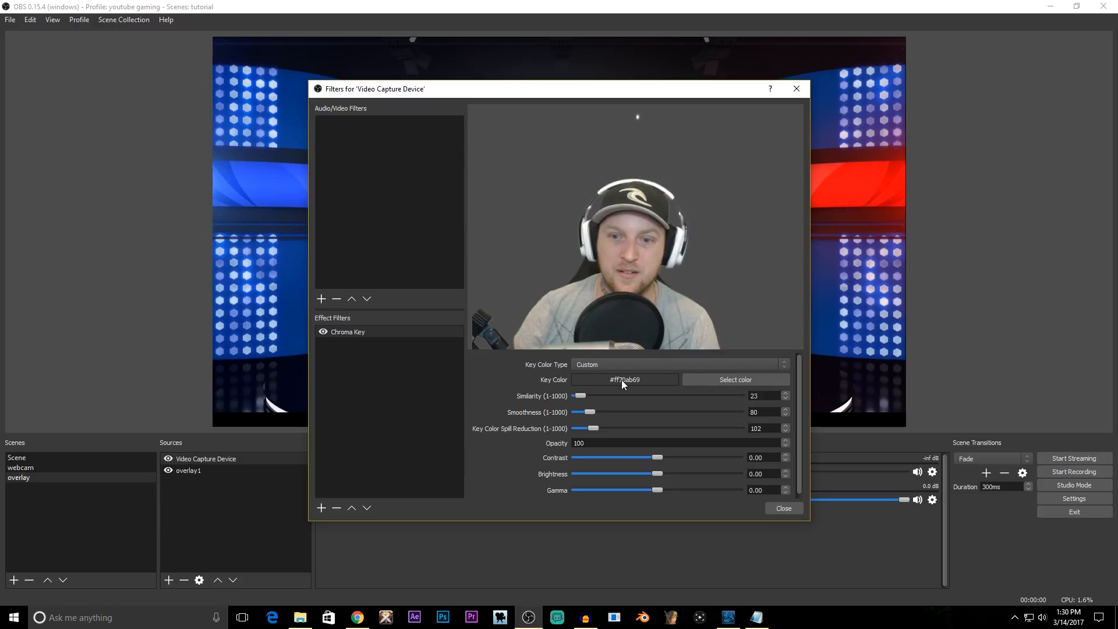
left_click(784, 510)
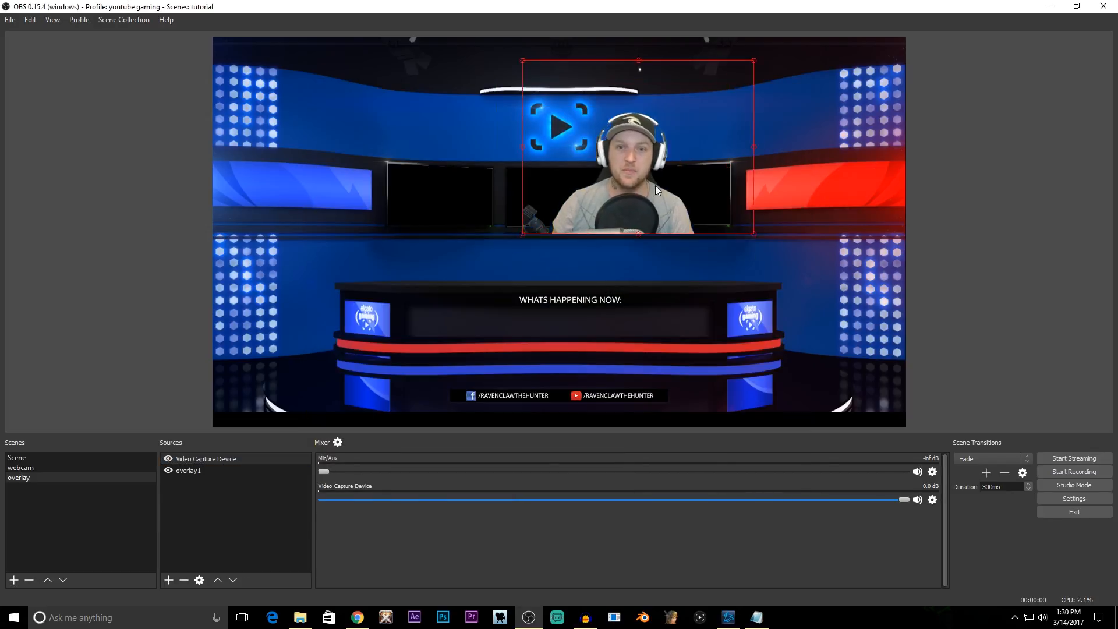
- Move the keyed webcam down to the studio desk and stretch the overlay1 image vertically to fill the canvas
left_click_drag(522, 227, 508, 225)
left_click(186, 471)
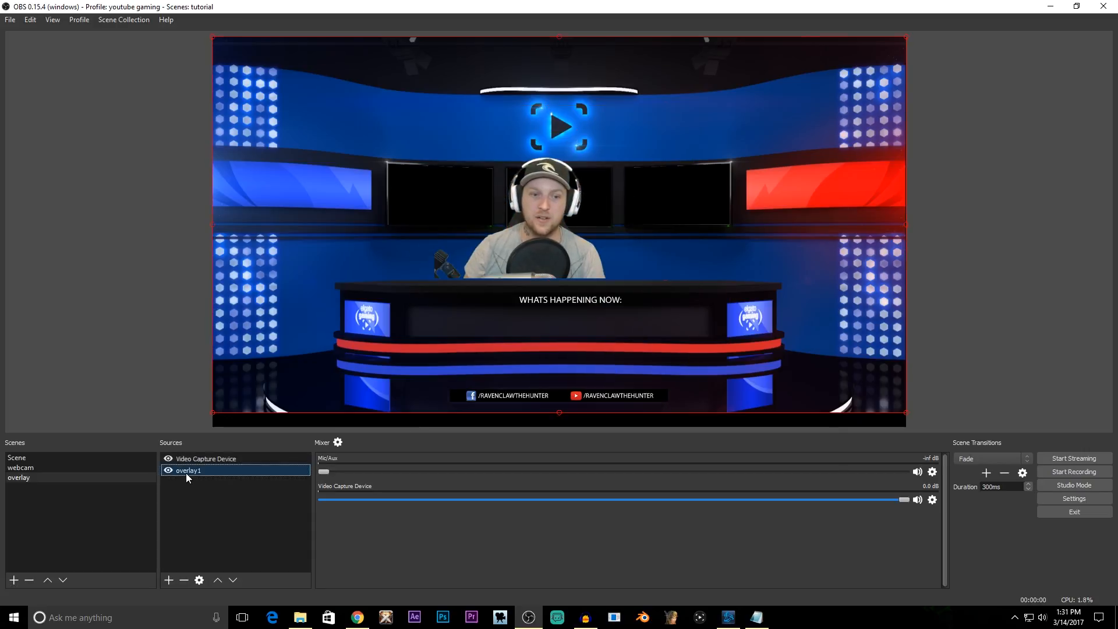
mouse_move(537, 306)
left_mouse_down()
mouse_move(523, 309)
mouse_move(538, 295)
mouse_move(542, 306)
left_mouse_up()
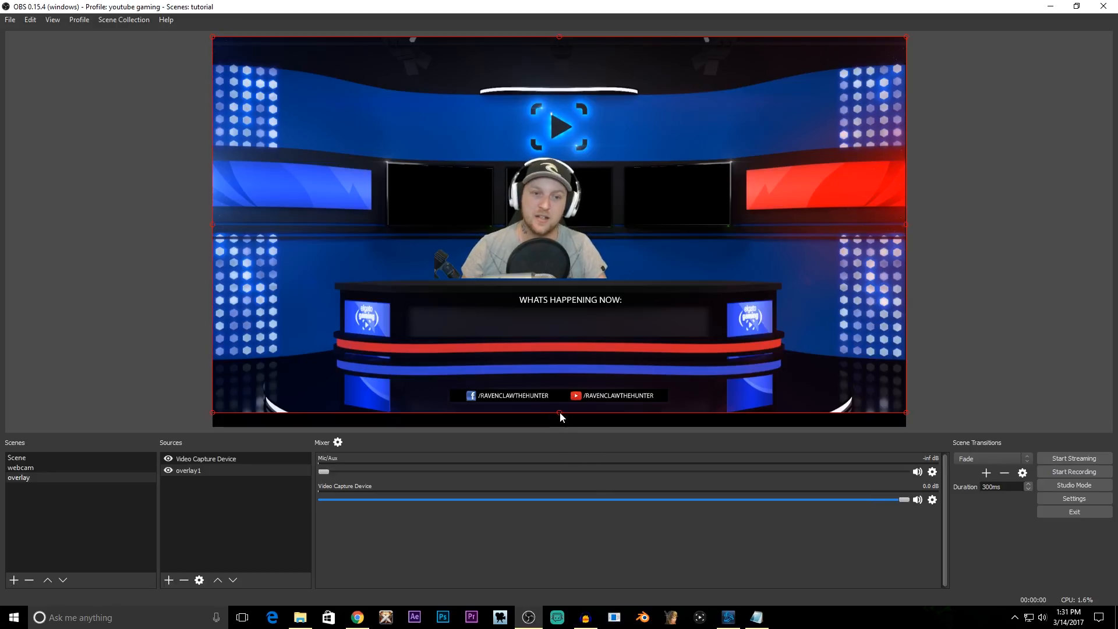
left_click_drag(560, 411, 560, 428)
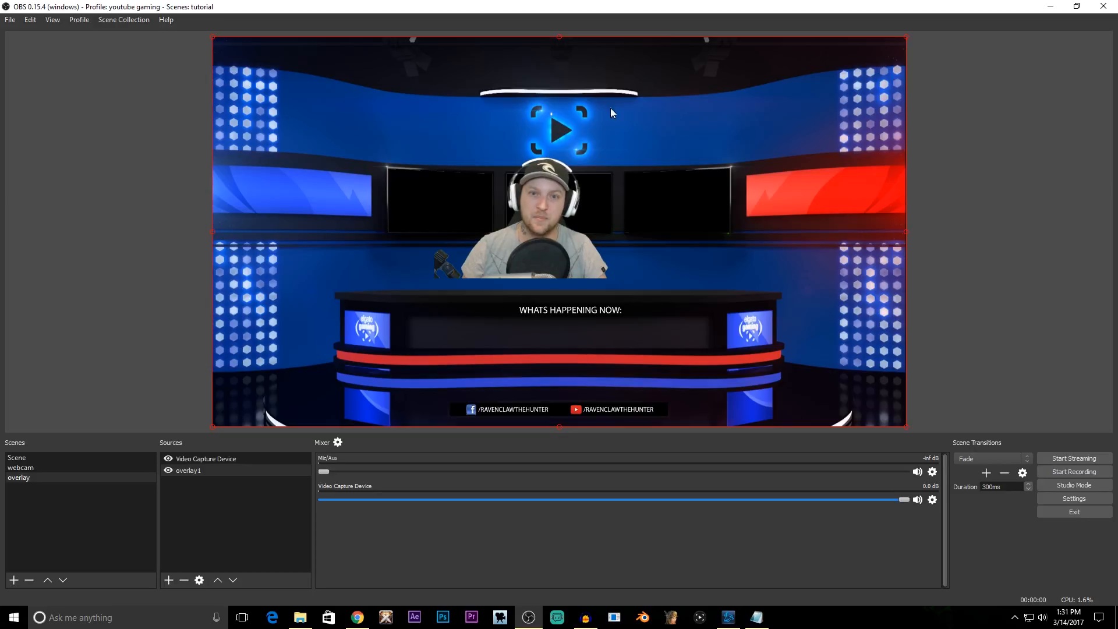
left_click_drag(211, 37, 229, 51)
left_click_drag(558, 51, 554, 37)
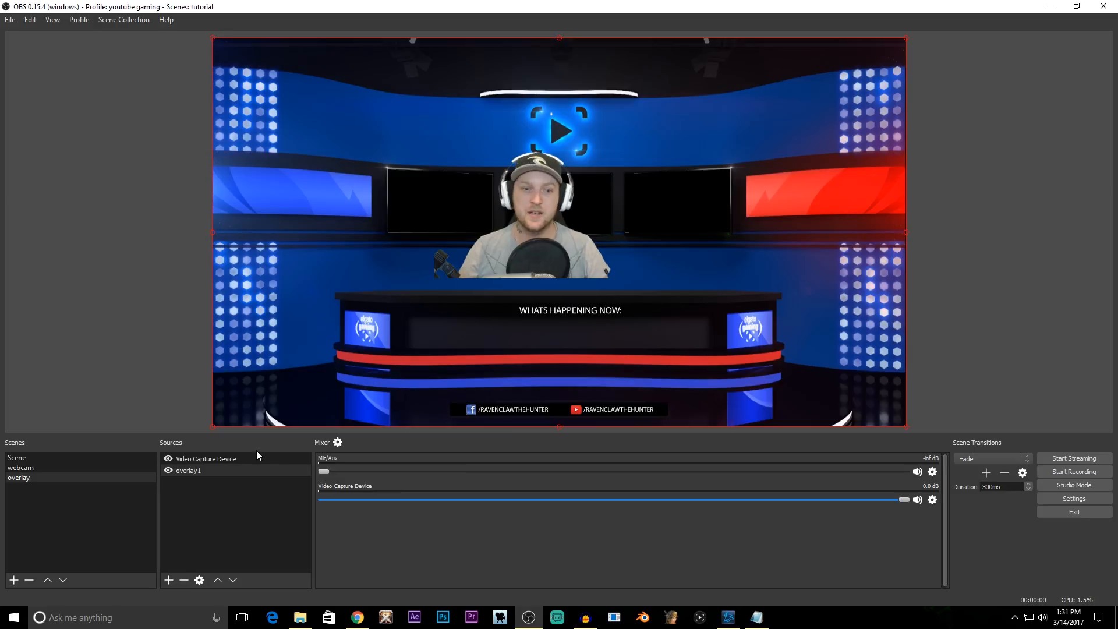
- Shrink the webcam to about two thirds of its size and centre it right behind the studio desk
left_click(205, 459)
left_click_drag(553, 238, 574, 250)
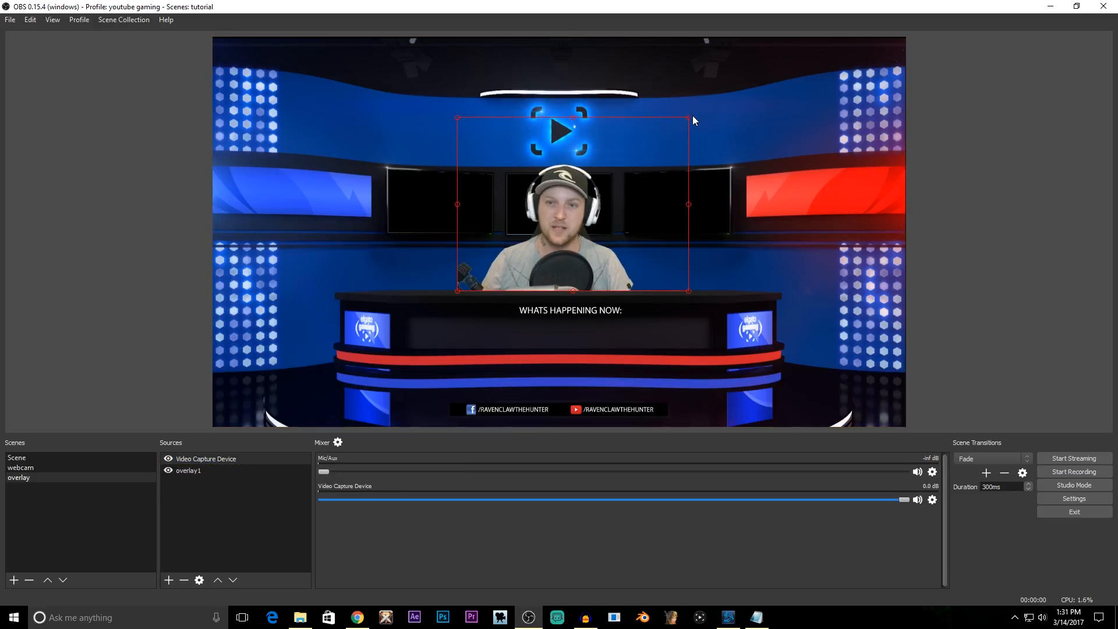
left_click_drag(687, 118, 616, 186)
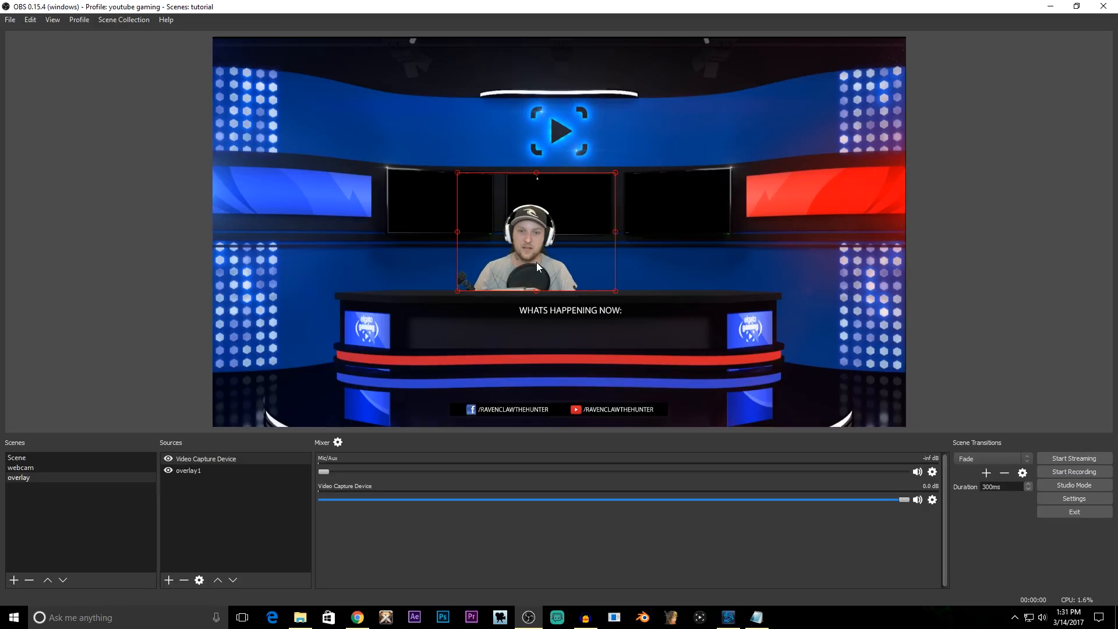
left_click_drag(536, 262, 569, 264)
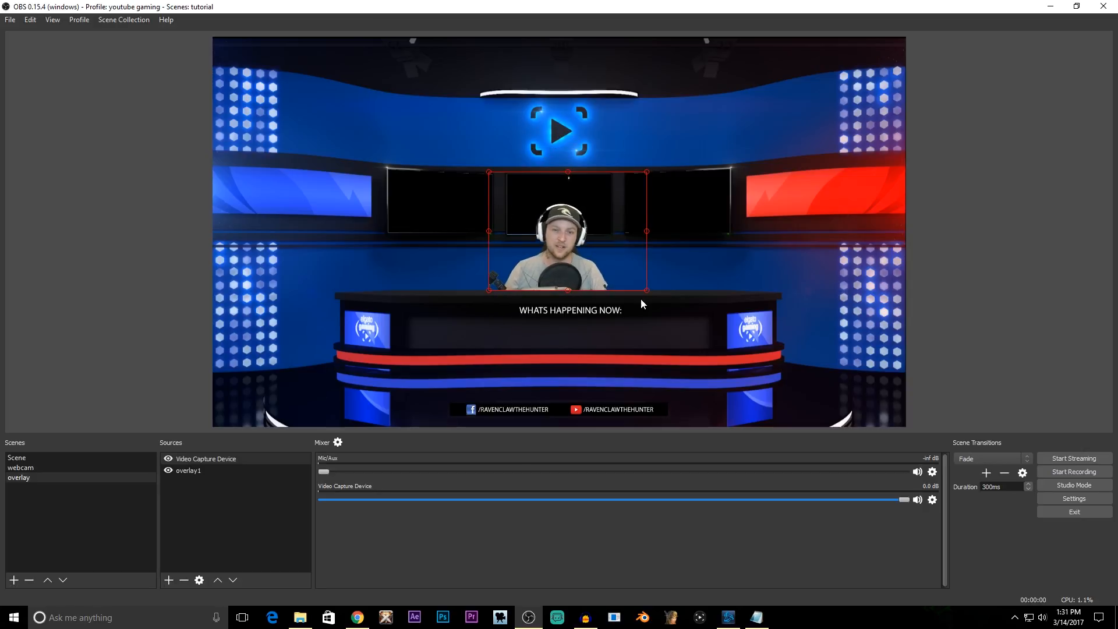
left_click(254, 523)
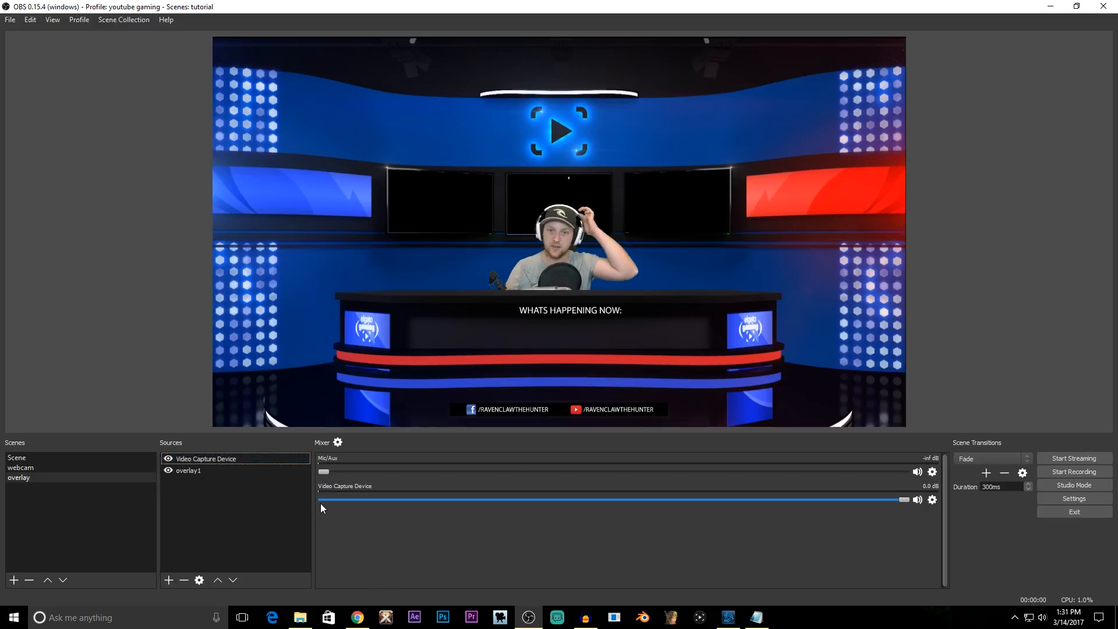
- Add a new Game Capture source named WoW to the overlay scene
right_click(243, 512)
mouse_move(254, 521)
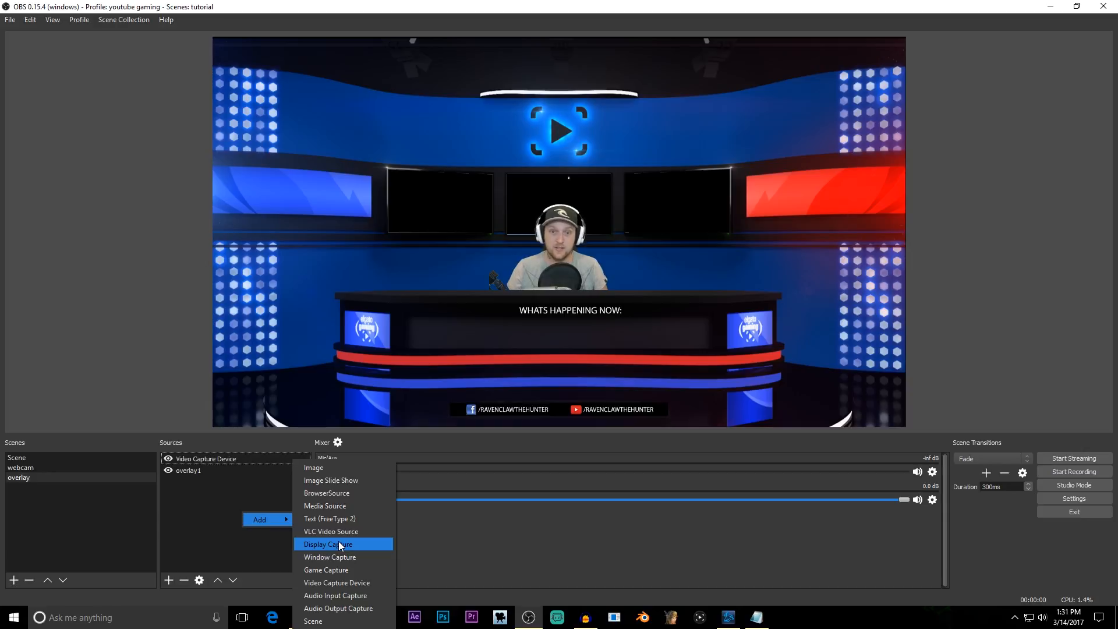
left_click(336, 573)
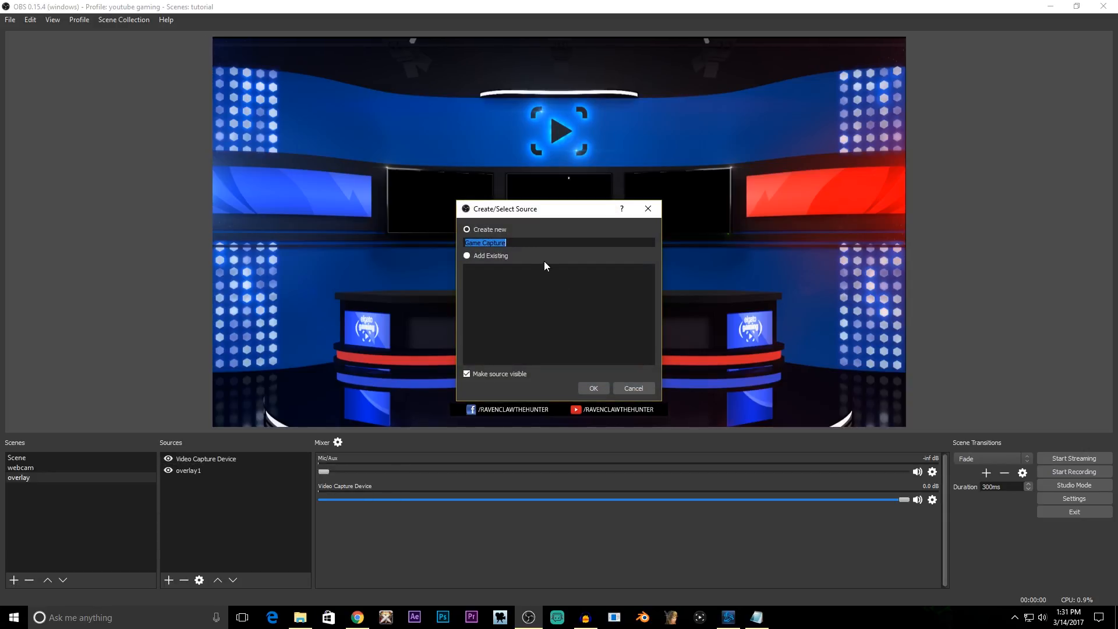
type("WoW")
key("Return")
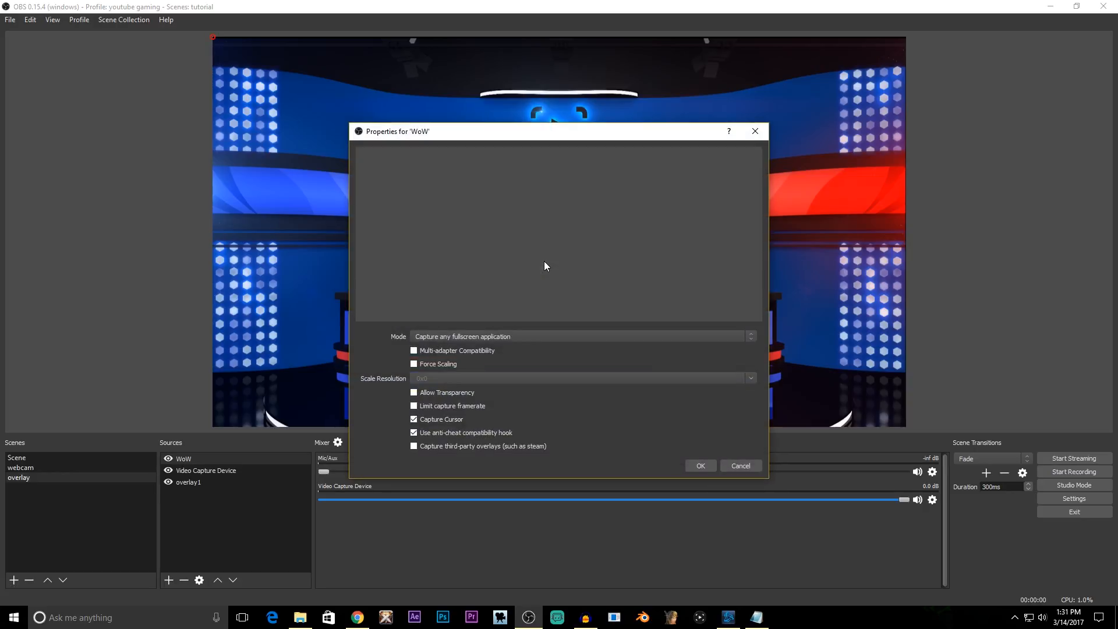
- Set the WoW source's mode to Capture specific window, move its properties dialog aside and check the available windows
left_click(466, 335)
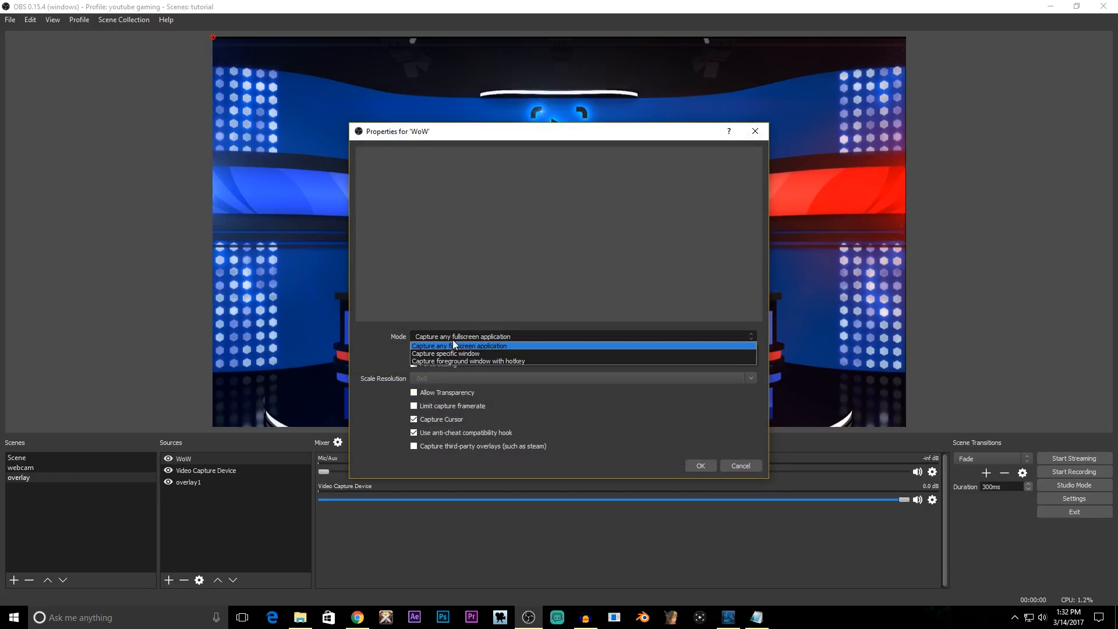
left_click(444, 354)
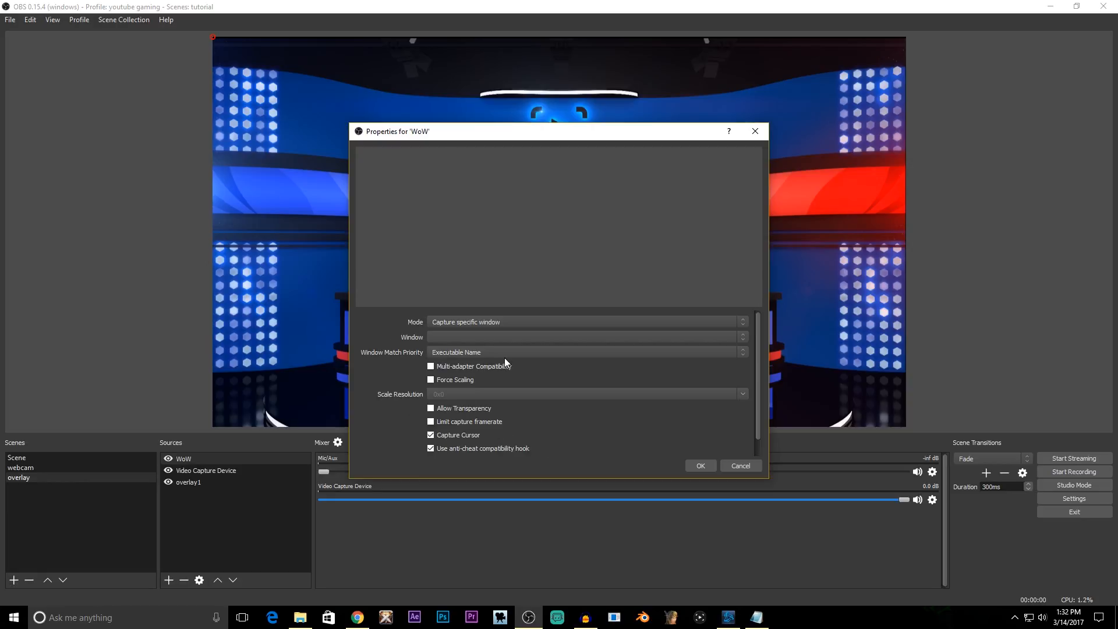
left_click_drag(539, 131, 827, 120)
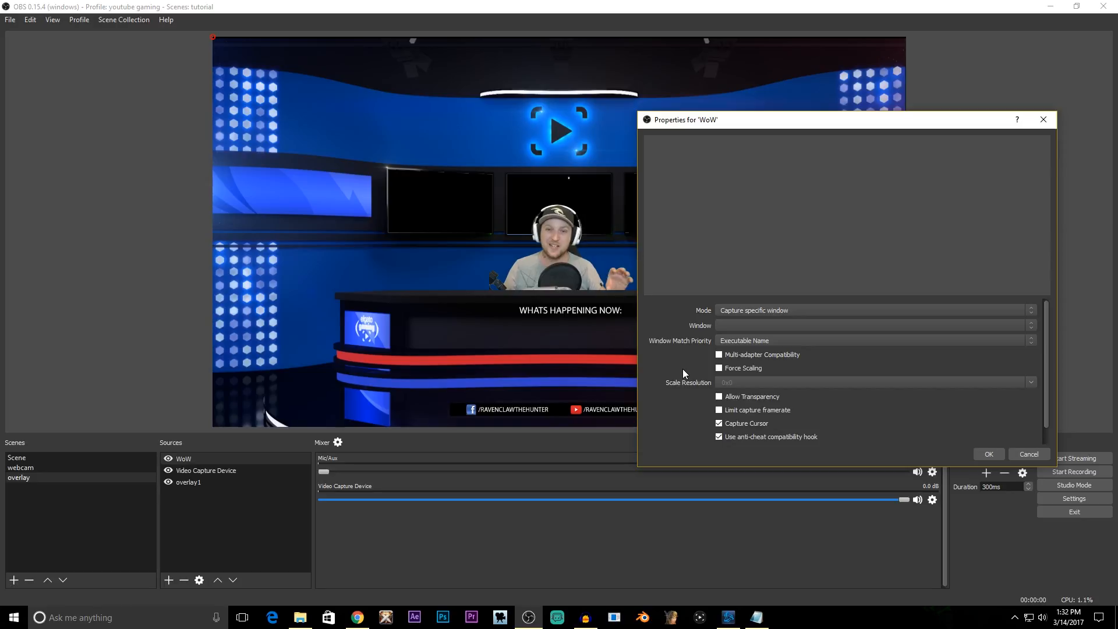
left_click(733, 327)
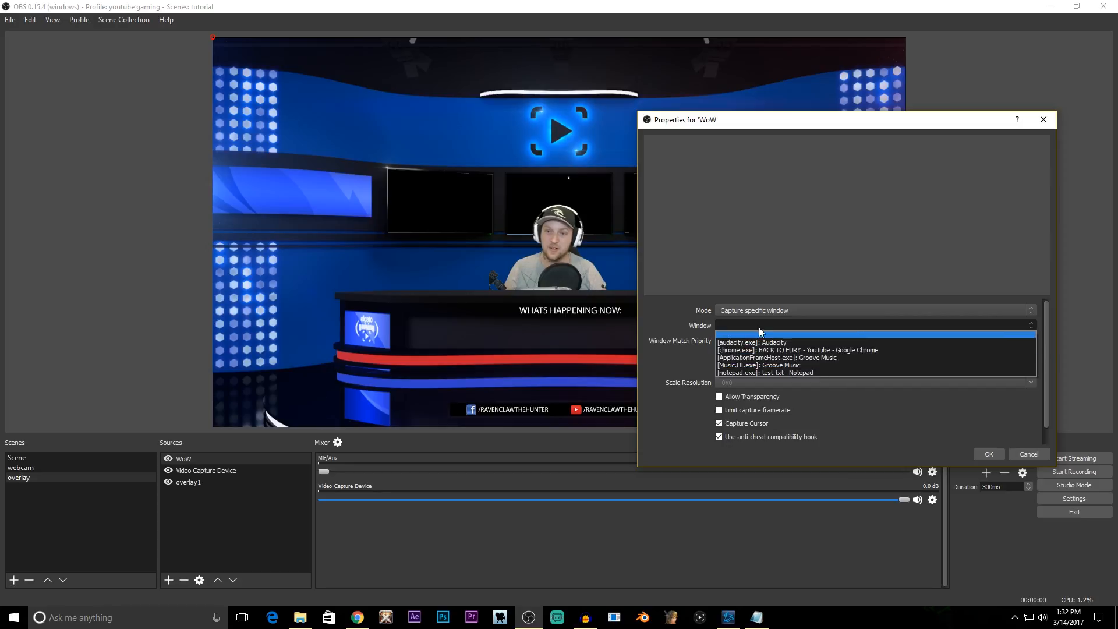
left_click(756, 326)
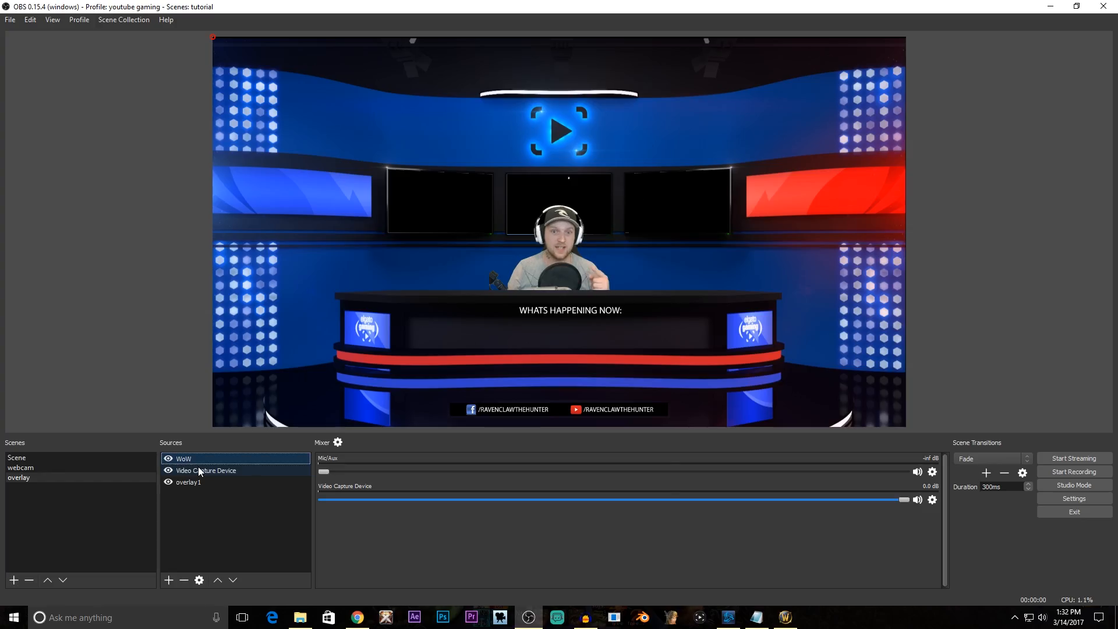
- Reopen the WoW source's properties and choose [Wow-64.exe]: World of Warcraft as the captured window
double_click(190, 459)
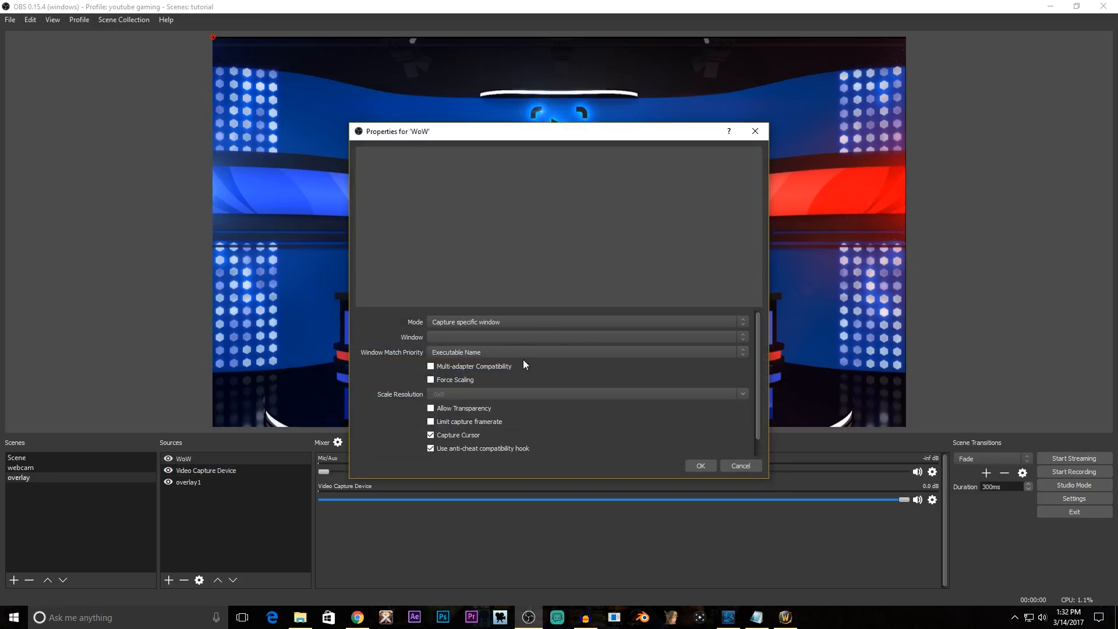
left_click(520, 323)
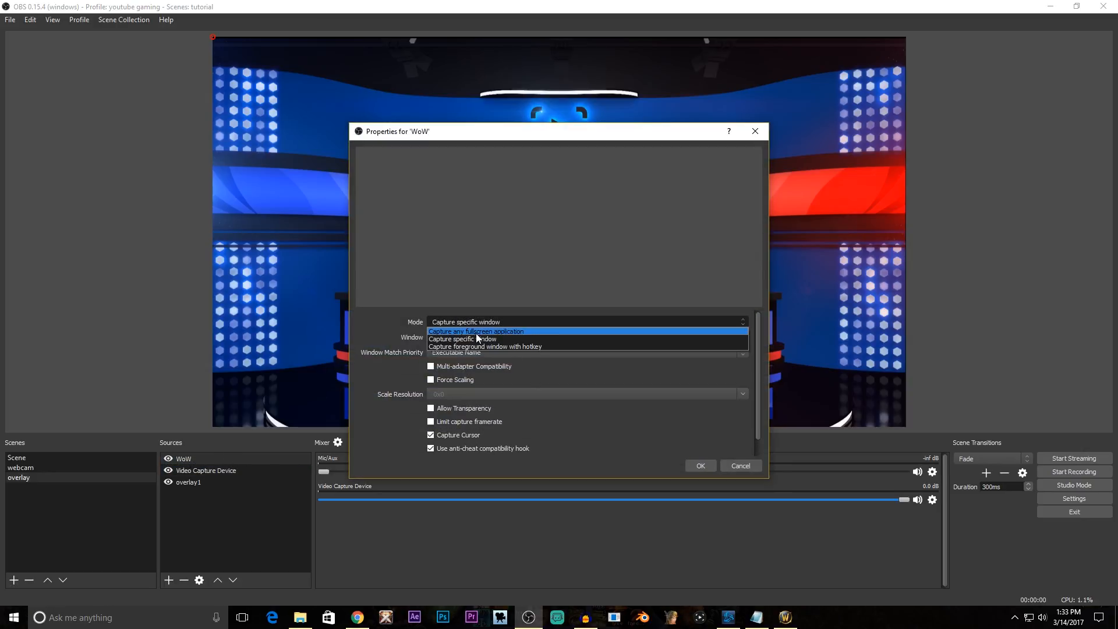
left_click(472, 335)
left_click(471, 336)
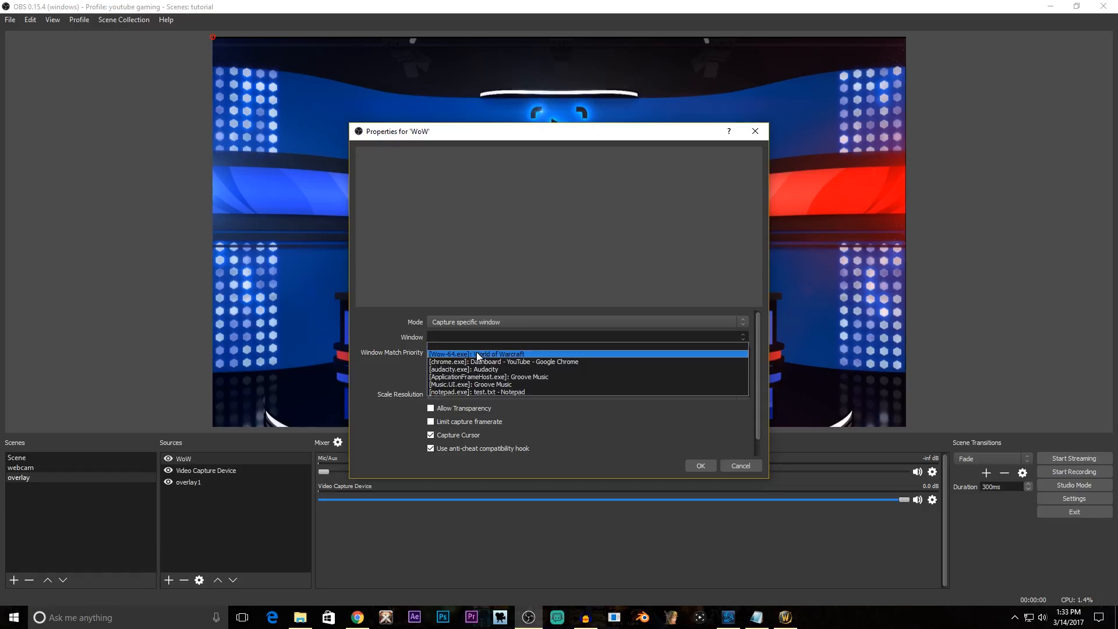
left_click(476, 353)
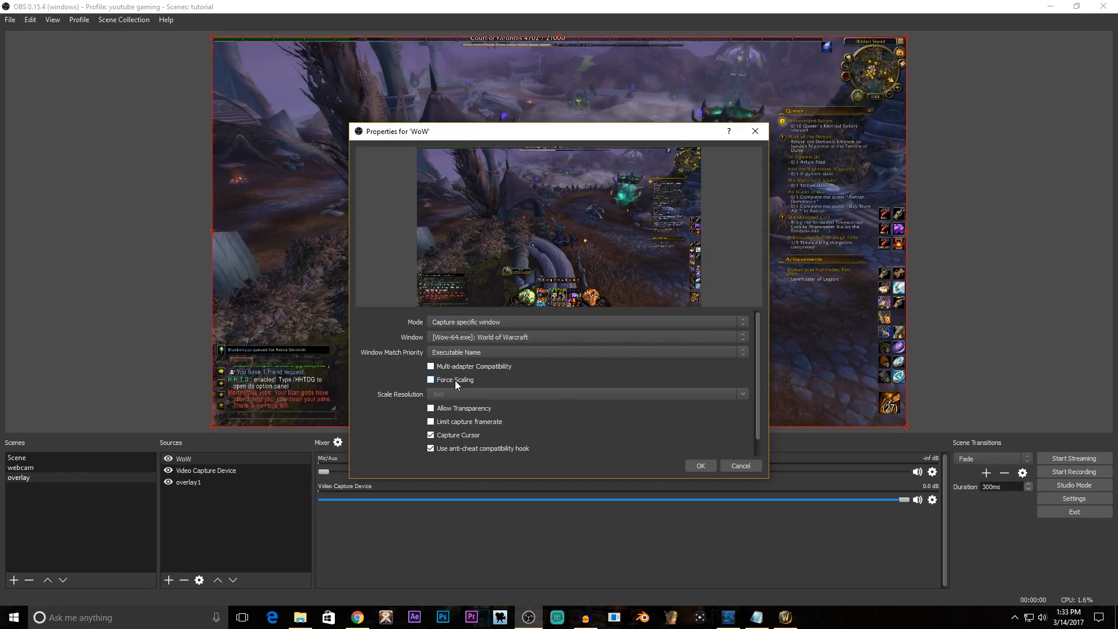
left_click(702, 465)
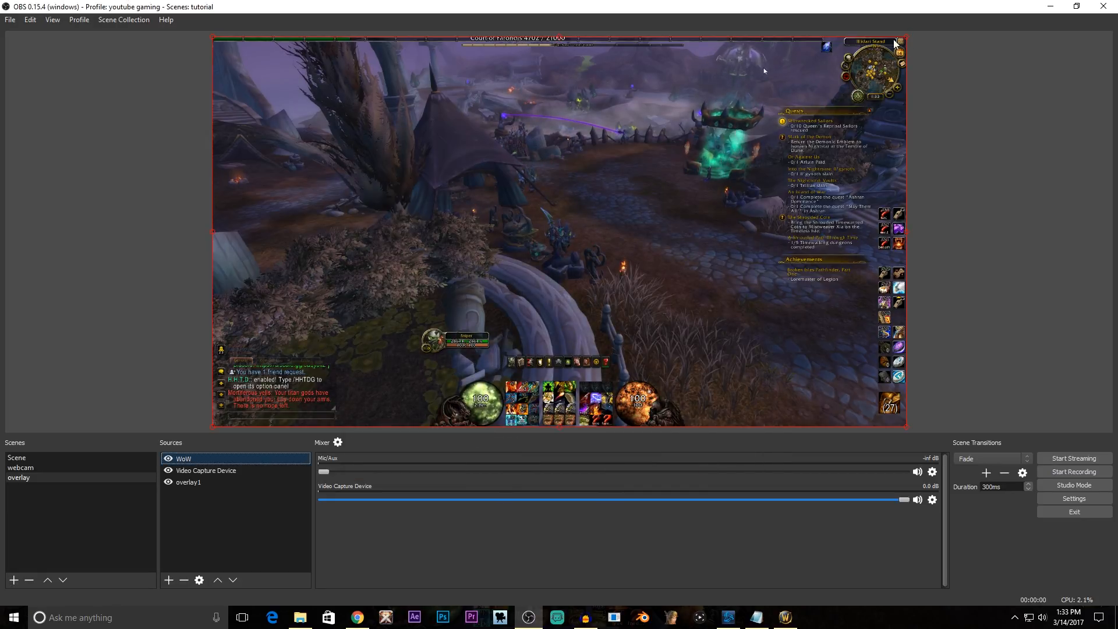
- Shrink the WoW capture and fit it onto the middle monitor of the studio background
left_click_drag(906, 45, 589, 206)
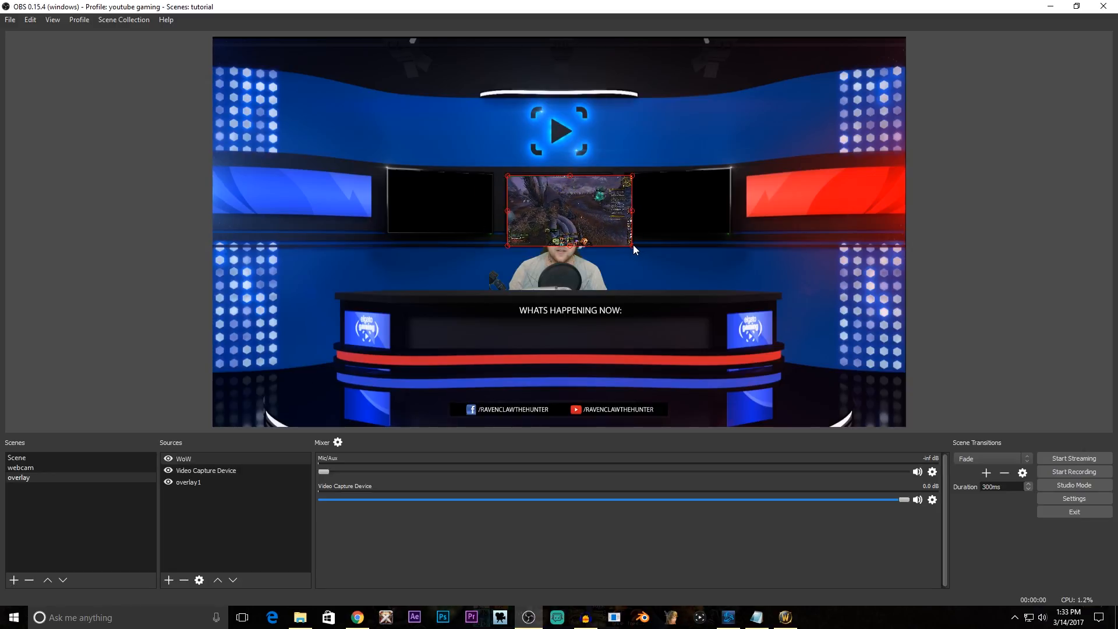
left_click_drag(633, 245, 583, 215)
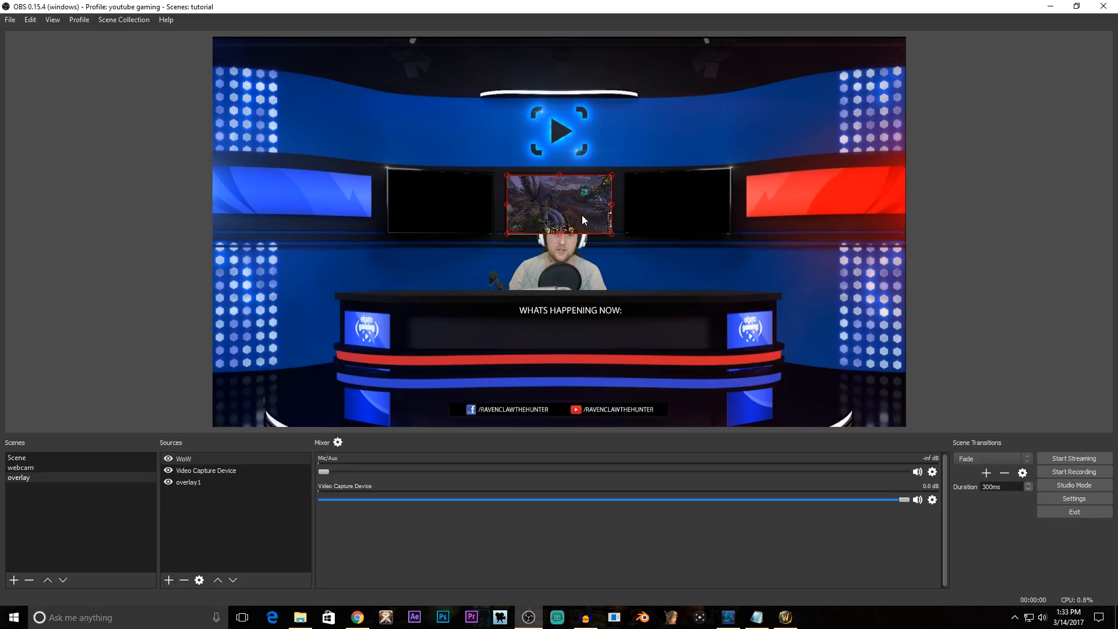
left_click(568, 323)
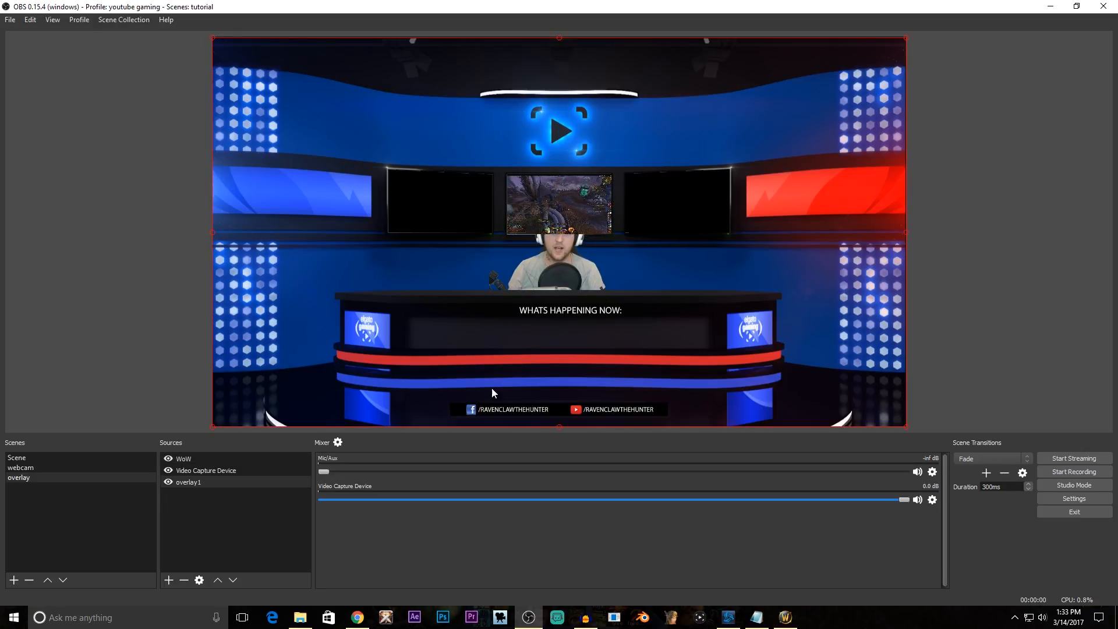
- Move the WoW source down one level so that it sits behind the Video Capture Device
left_click(183, 463)
right_click(183, 464)
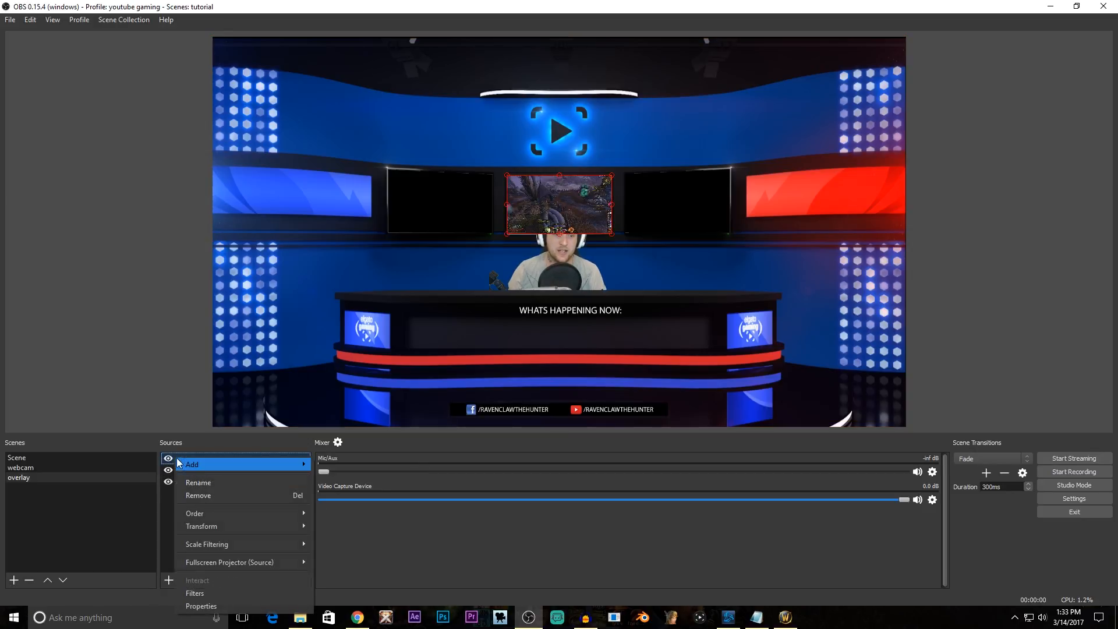
mouse_move(209, 515)
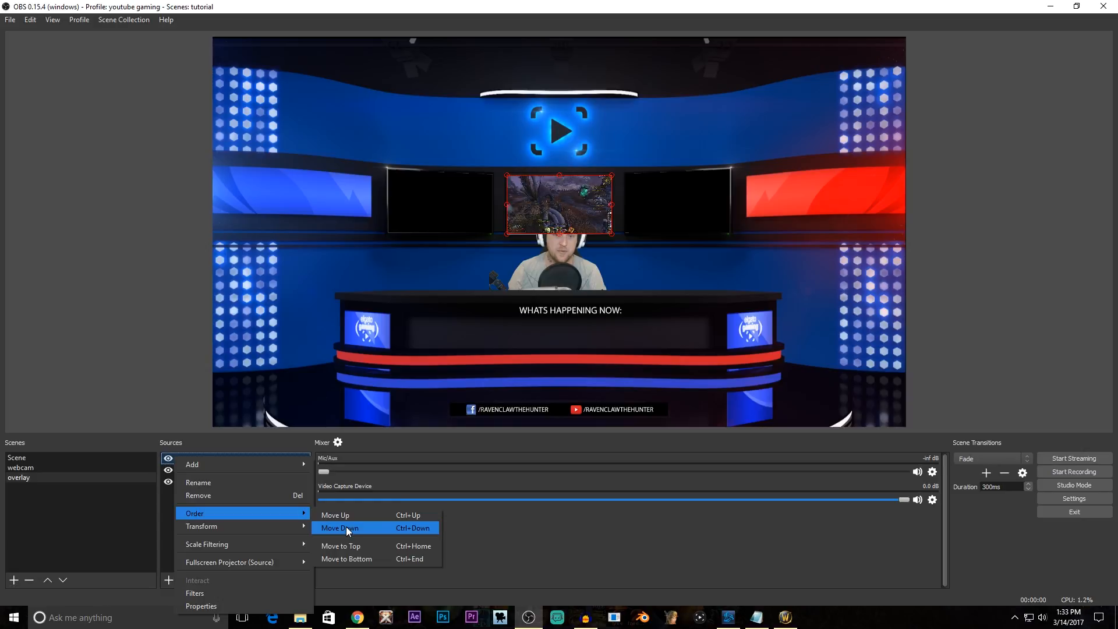
left_click(346, 527)
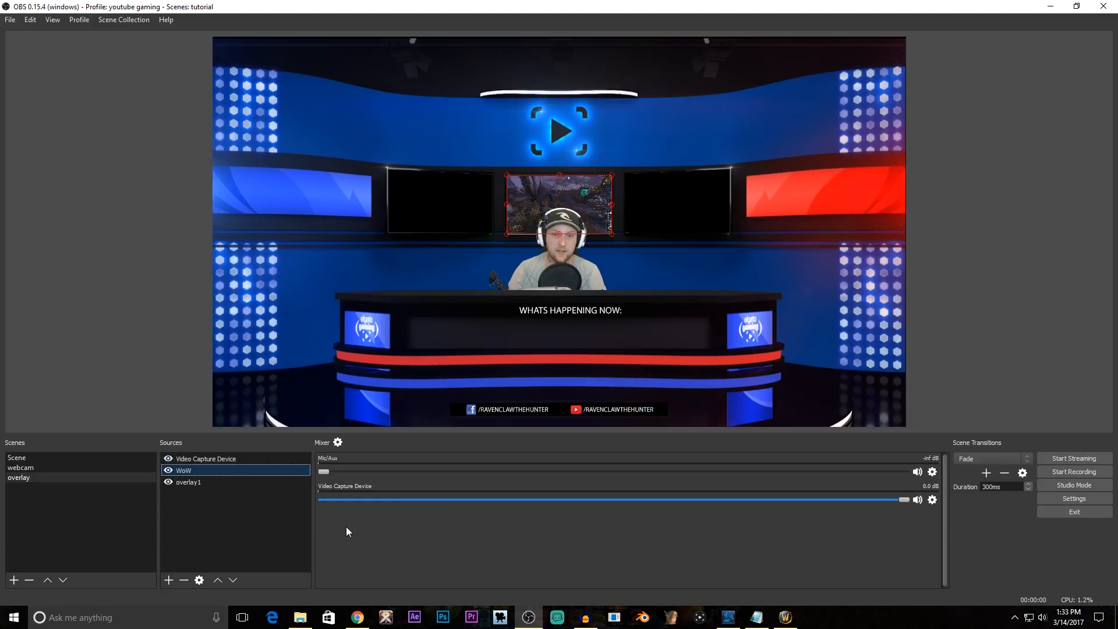
left_click(203, 454)
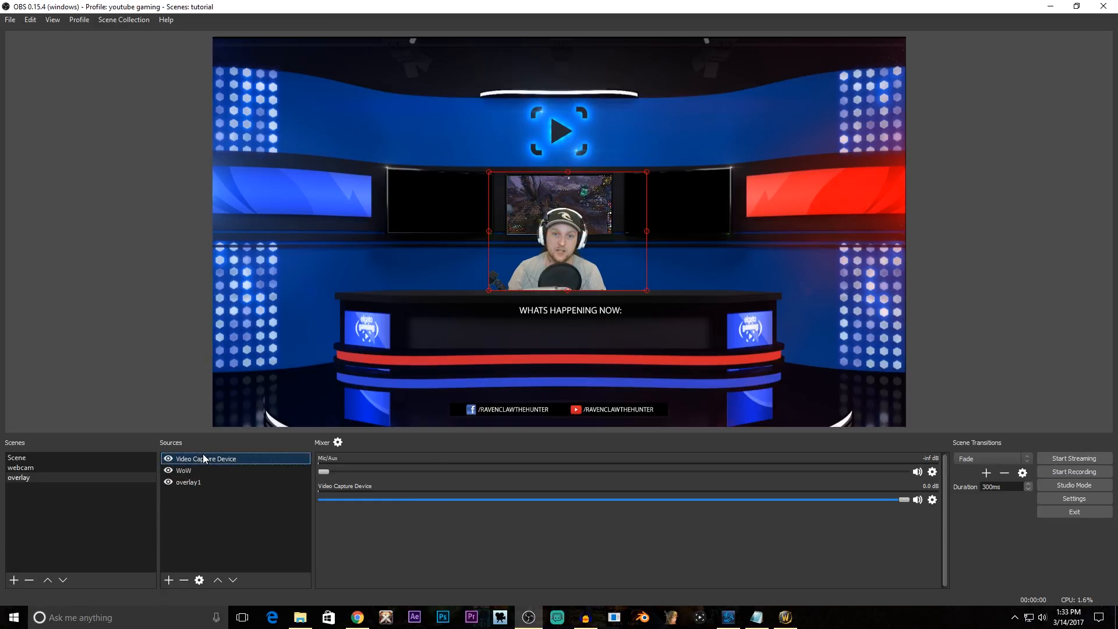
left_click(206, 506)
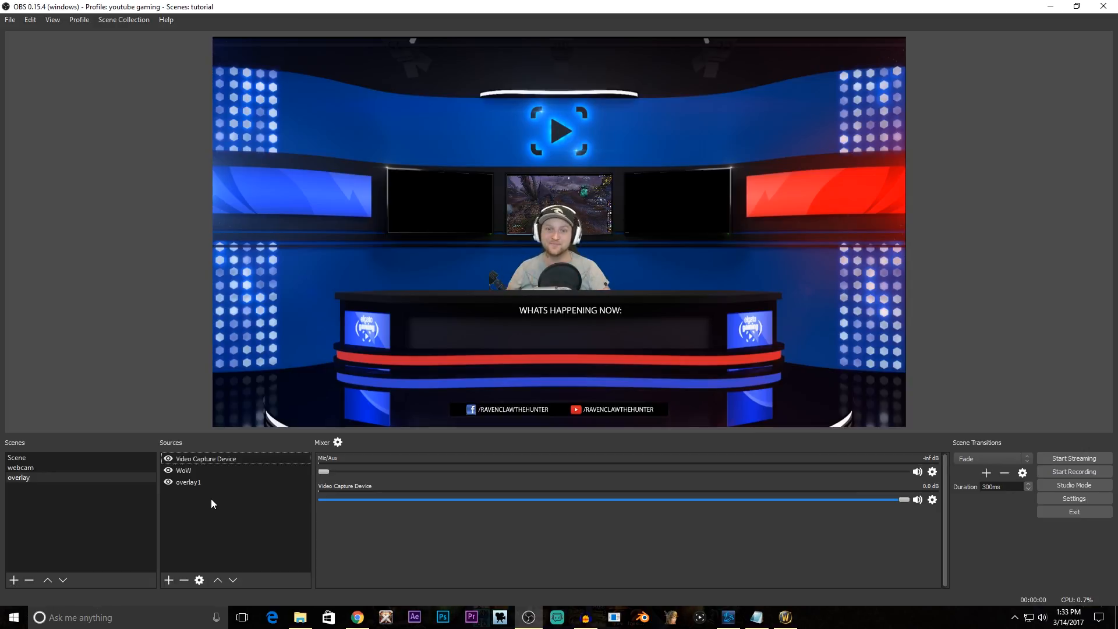
right_click(233, 522)
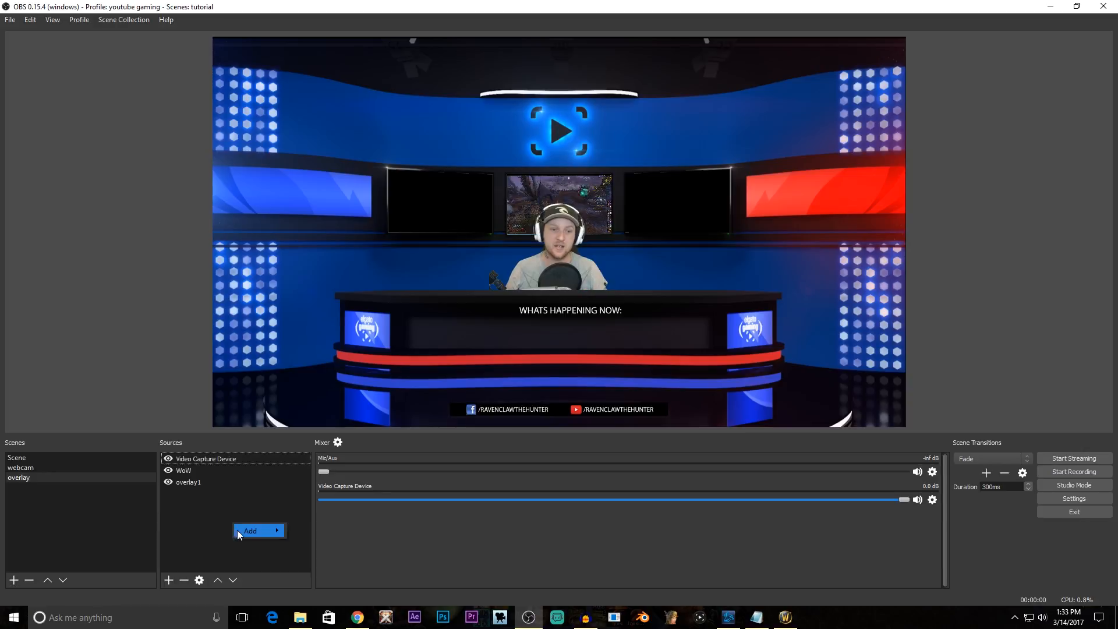
mouse_move(250, 530)
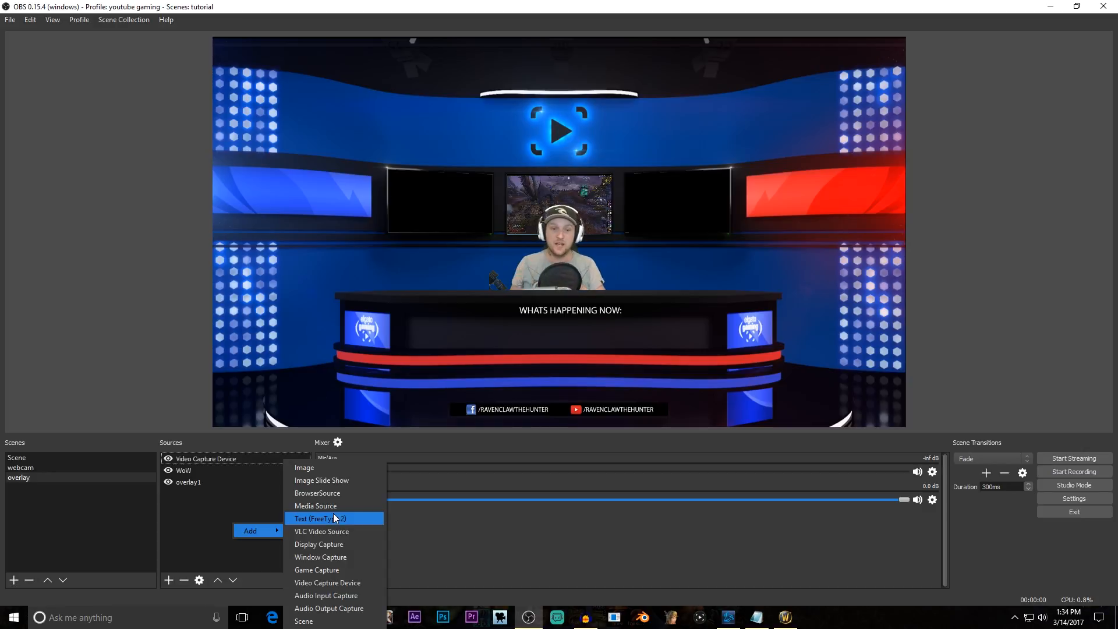
left_click(187, 509)
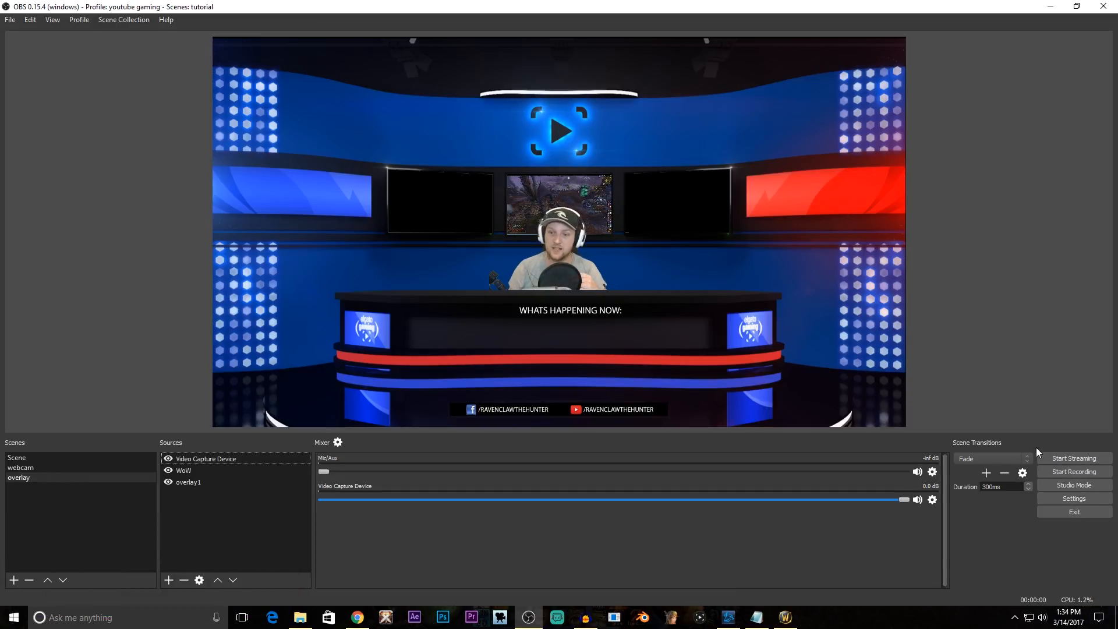
- Switch back and forth between the webcam and overlay scenes to preview the transition, ending on overlay
left_click(44, 472)
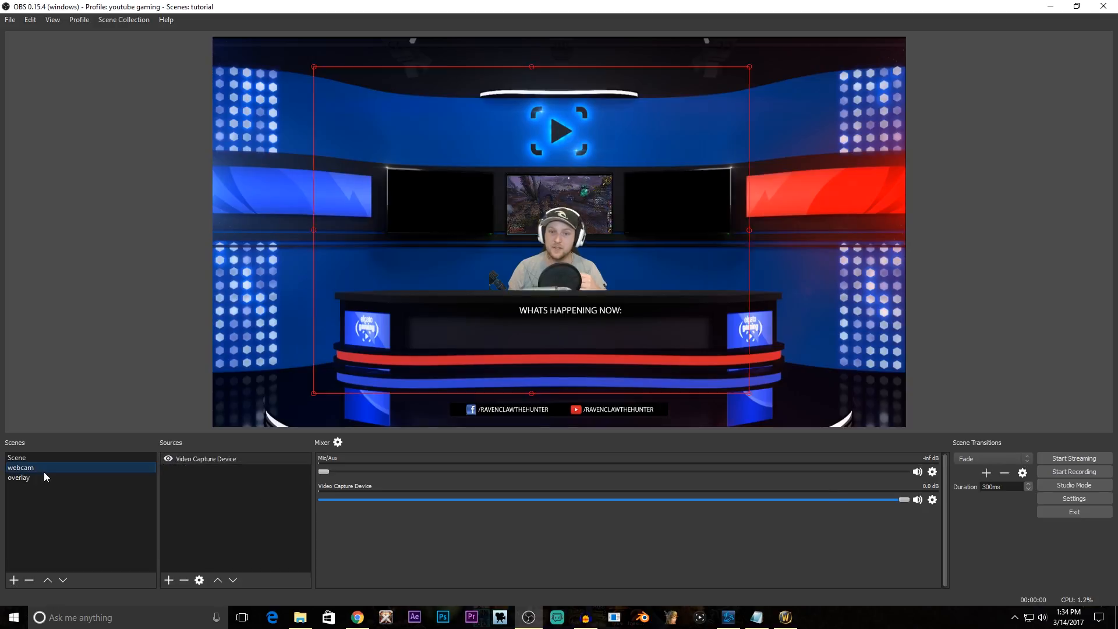
left_click(40, 478)
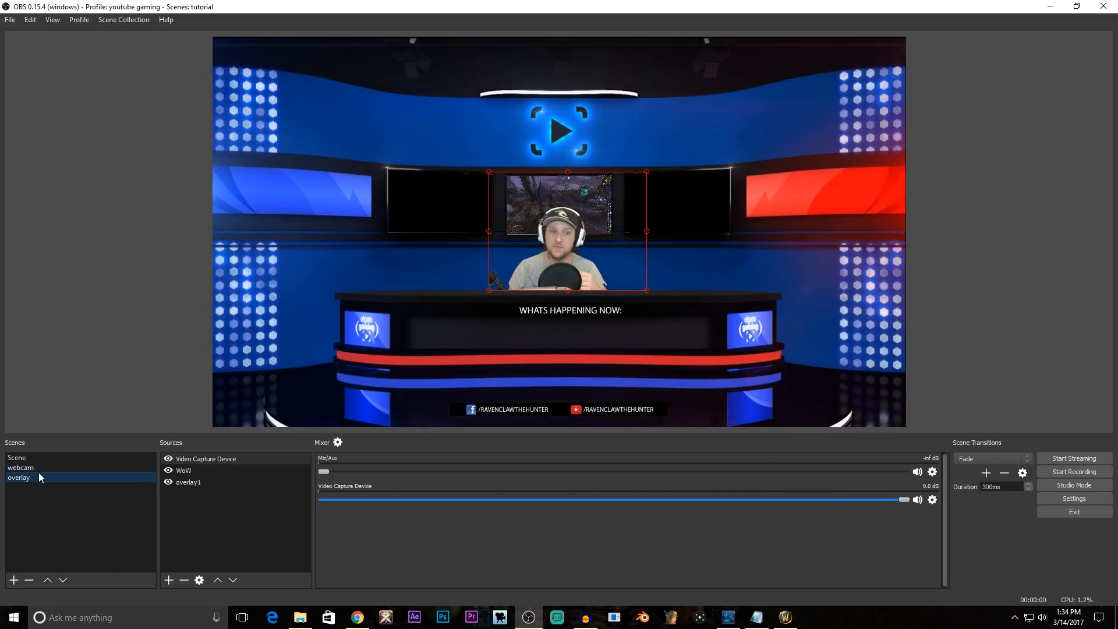
left_click(36, 469)
left_click(39, 480)
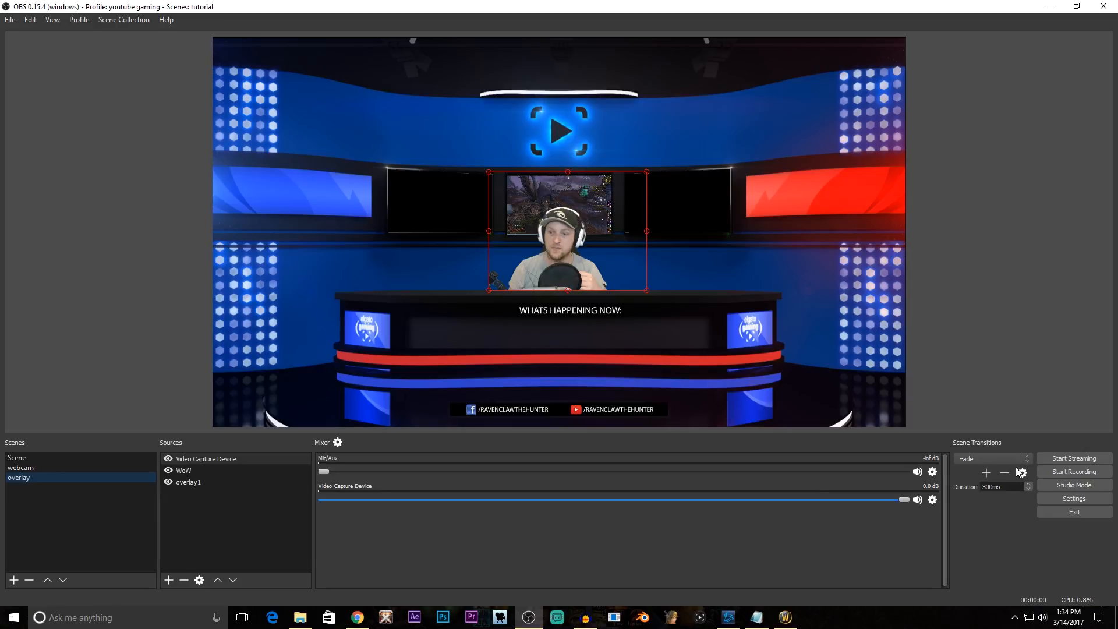
- Create a new scene with the default name and add an Image source showing overwatch-thumbnailss.png
right_click(40, 501)
left_click(52, 509)
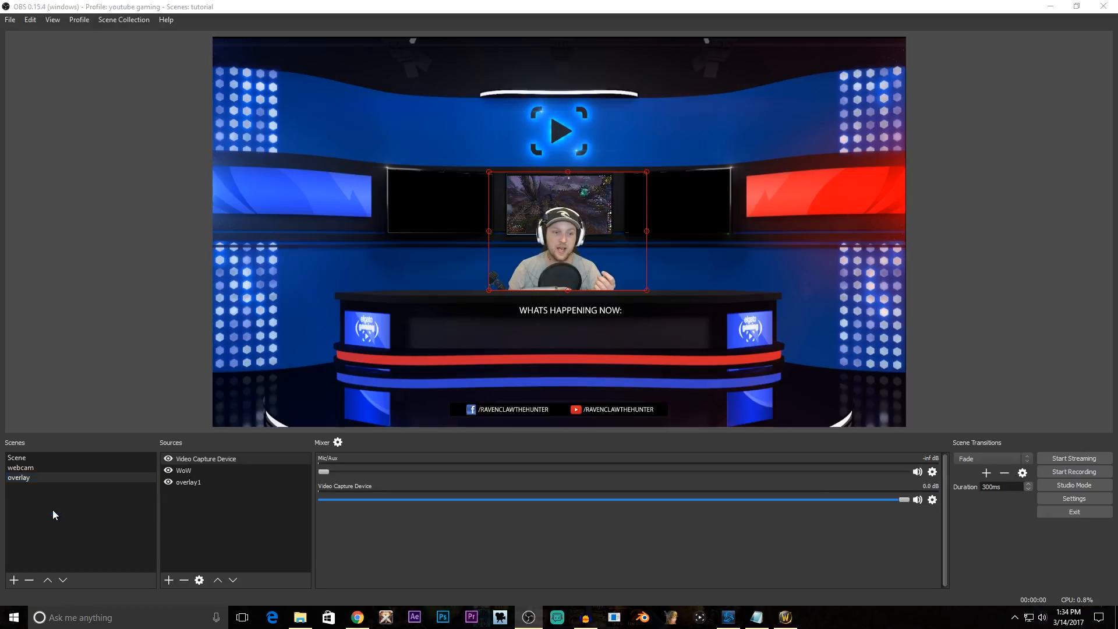
left_click(529, 327)
right_click(258, 505)
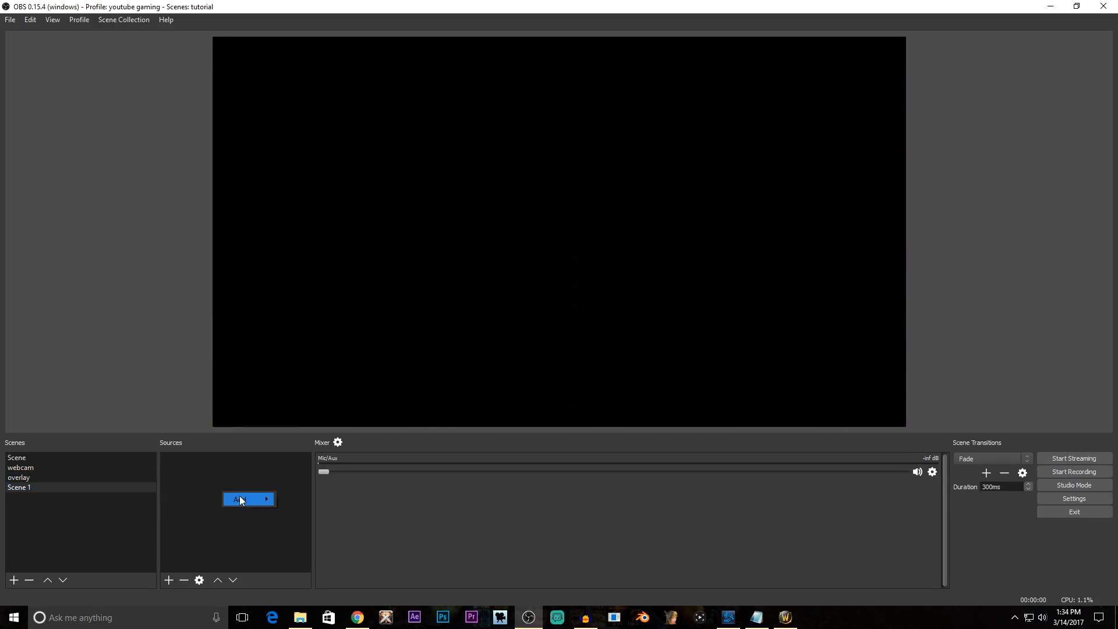
mouse_move(268, 499)
left_click(317, 466)
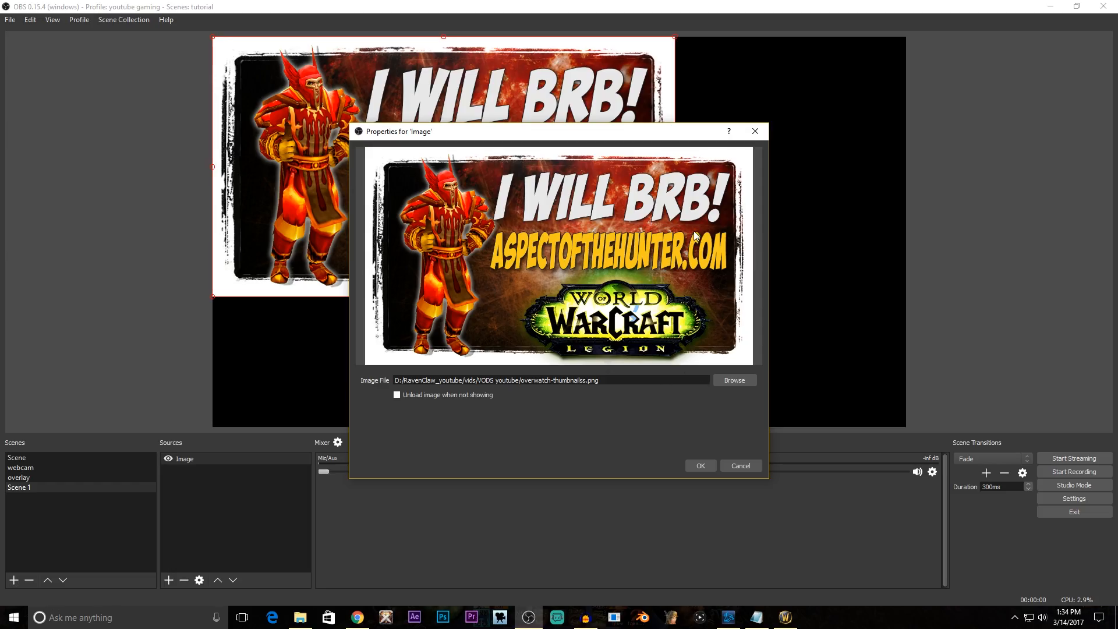
left_click(706, 466)
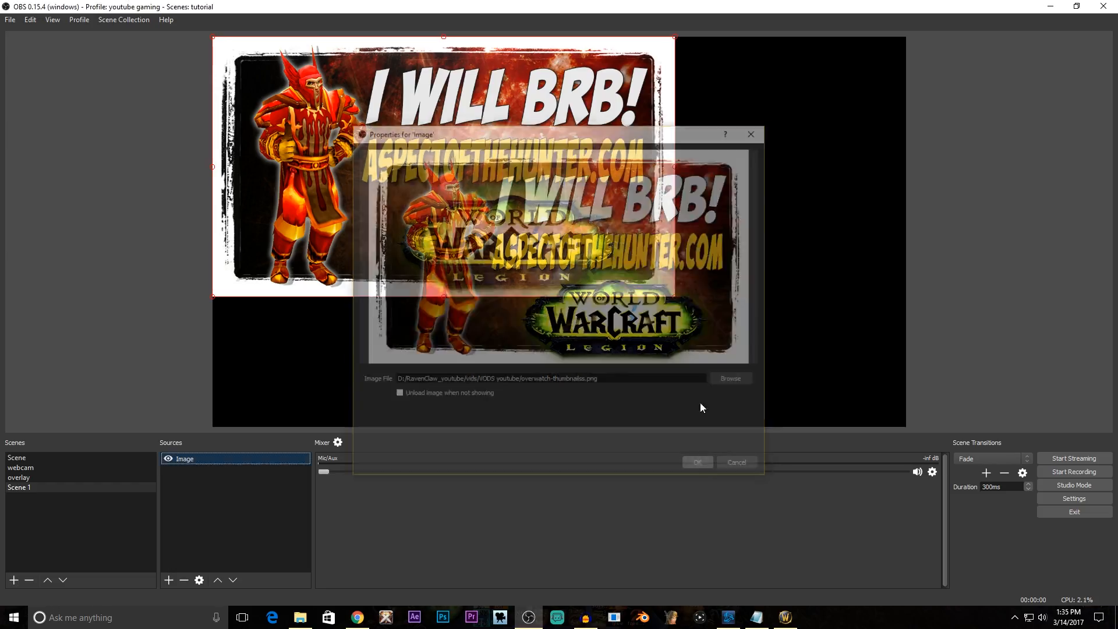
- Enlarge the "I will BRB!" image and align it to fill the whole canvas
left_click_drag(676, 298, 886, 418)
left_click_drag(722, 316, 654, 253)
left_click_drag(816, 379, 907, 430)
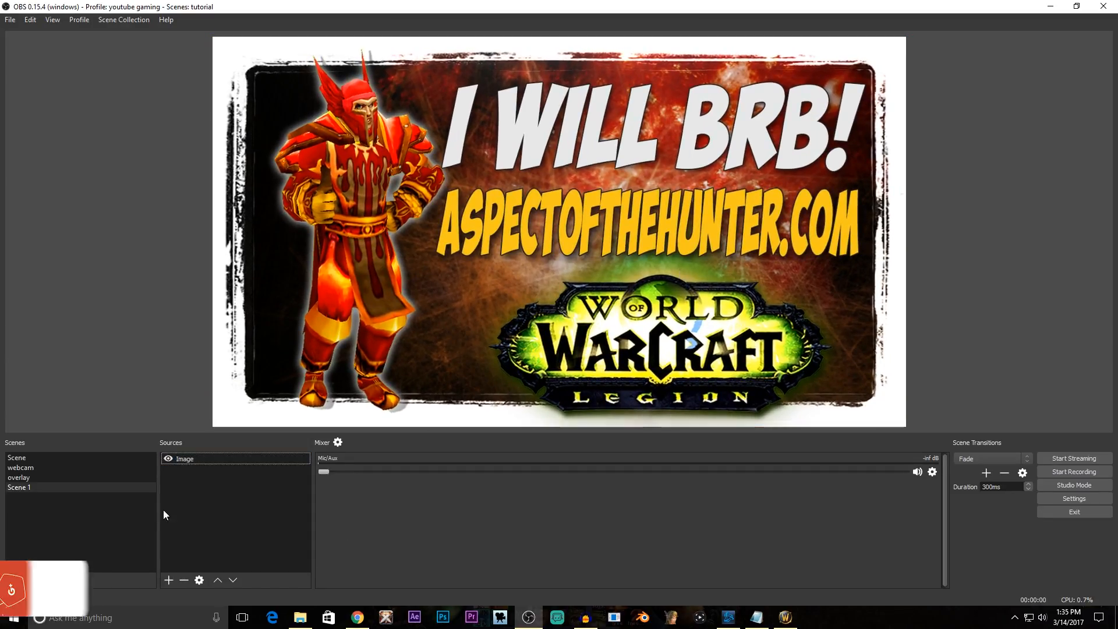
- Switch to the overlay scene and back to the BRB image scene, and mute and unmute Mic/Aux
left_click(21, 477)
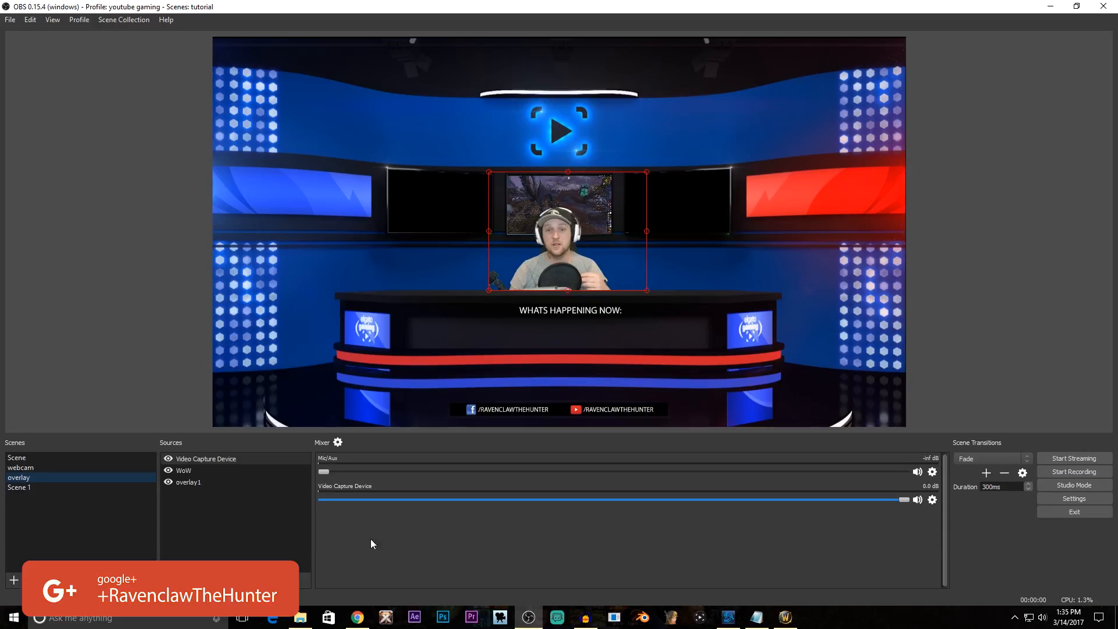
left_click(47, 488)
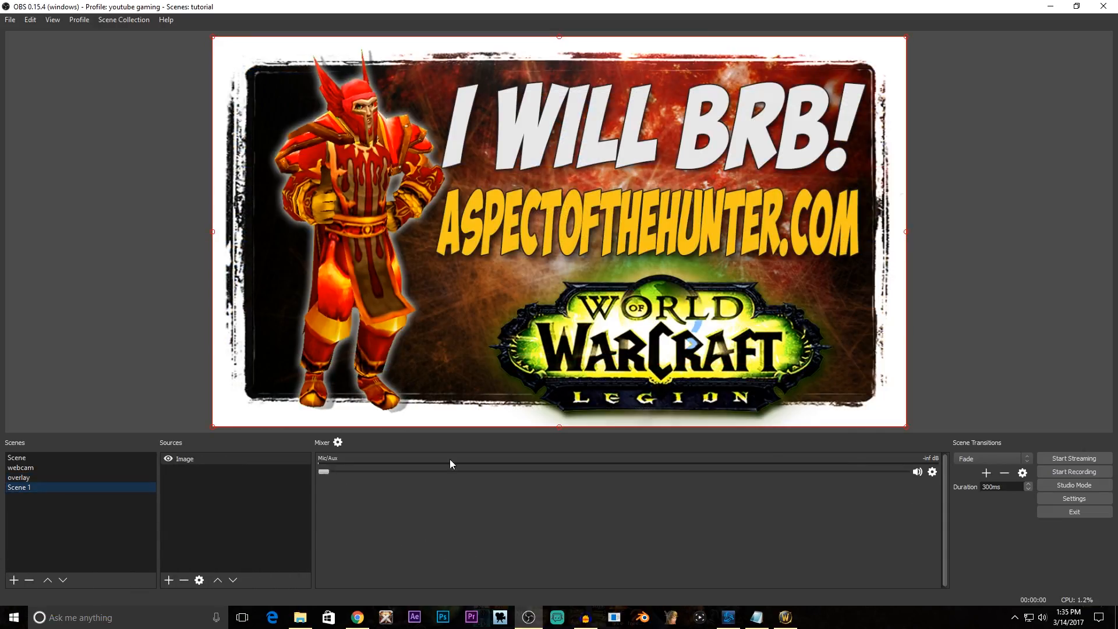
left_click(917, 471)
left_click(917, 473)
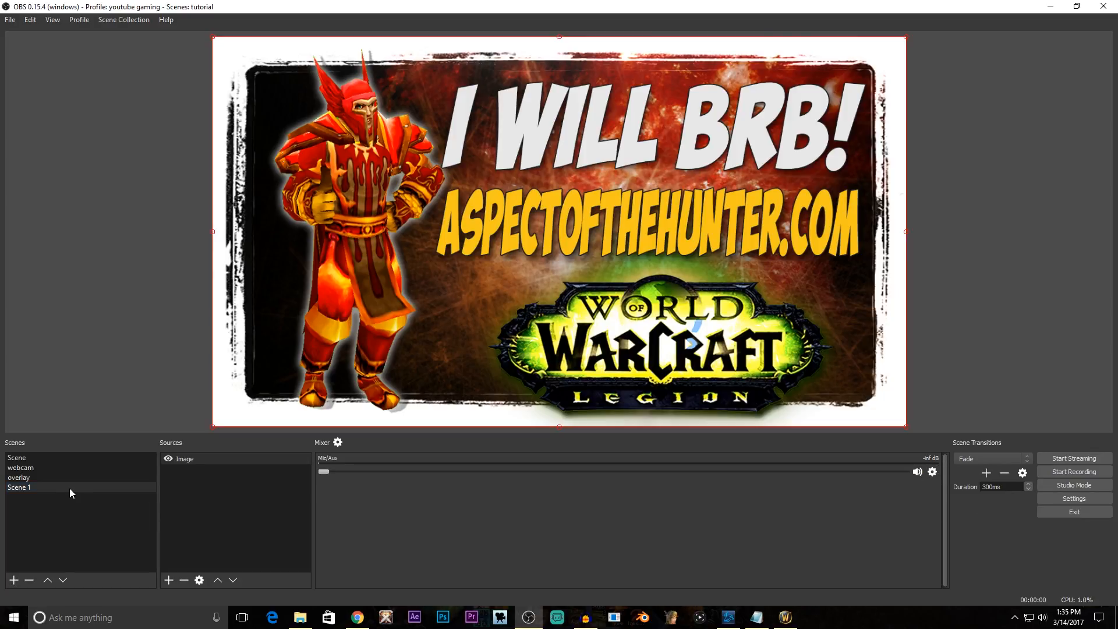
- Switch to the overlay scene and turn on Studio Mode
left_click(82, 478)
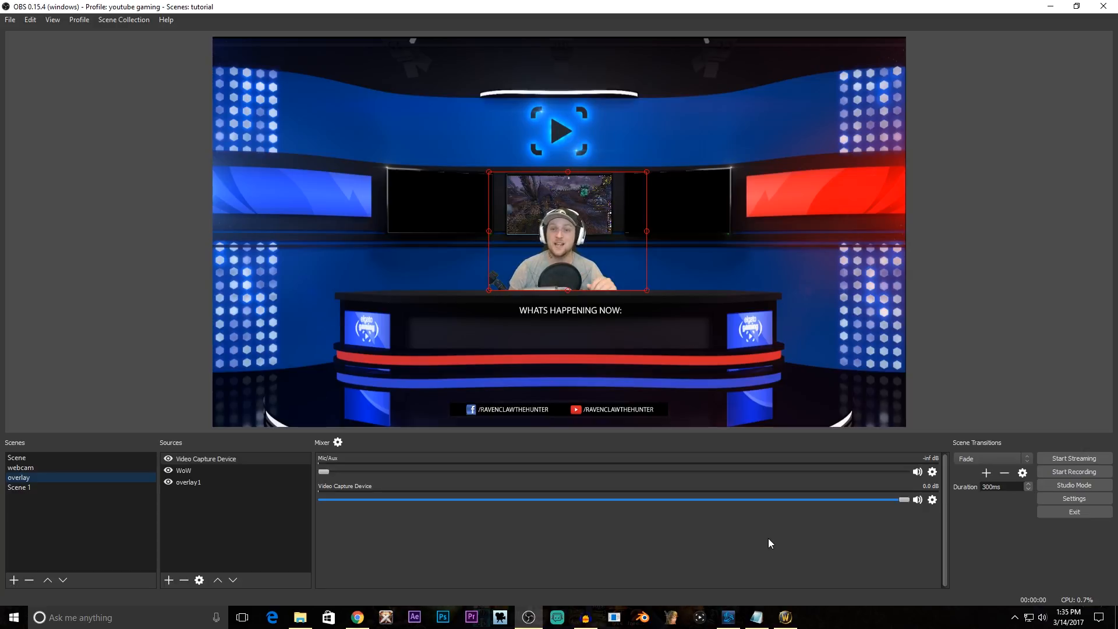
left_click(1098, 489)
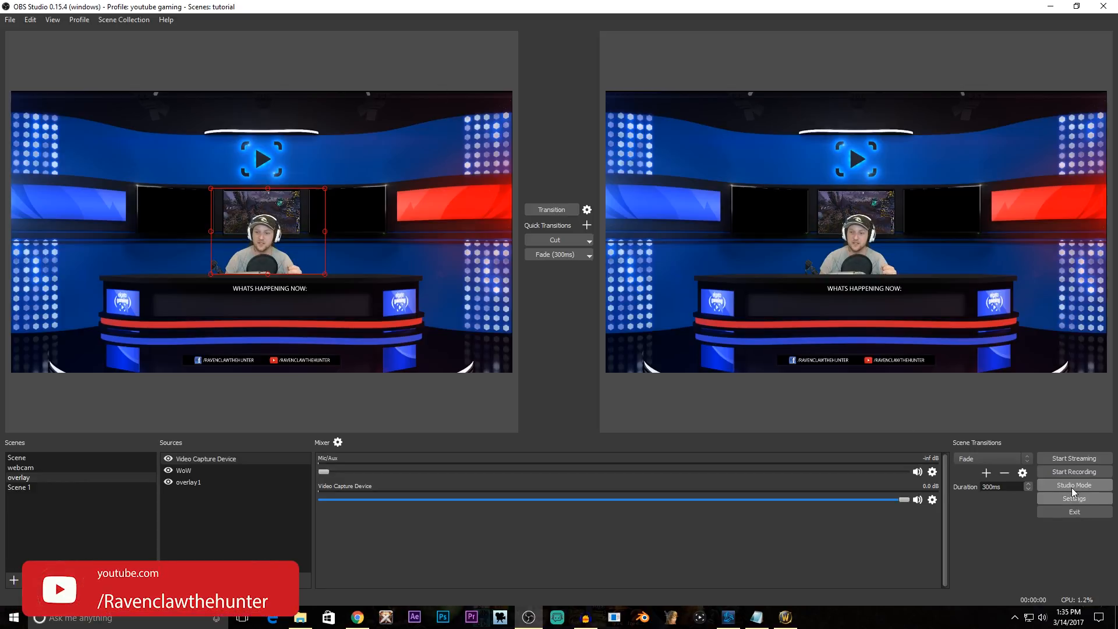
- Set the Fade scene transition's duration to 800 ms
left_click(1029, 485)
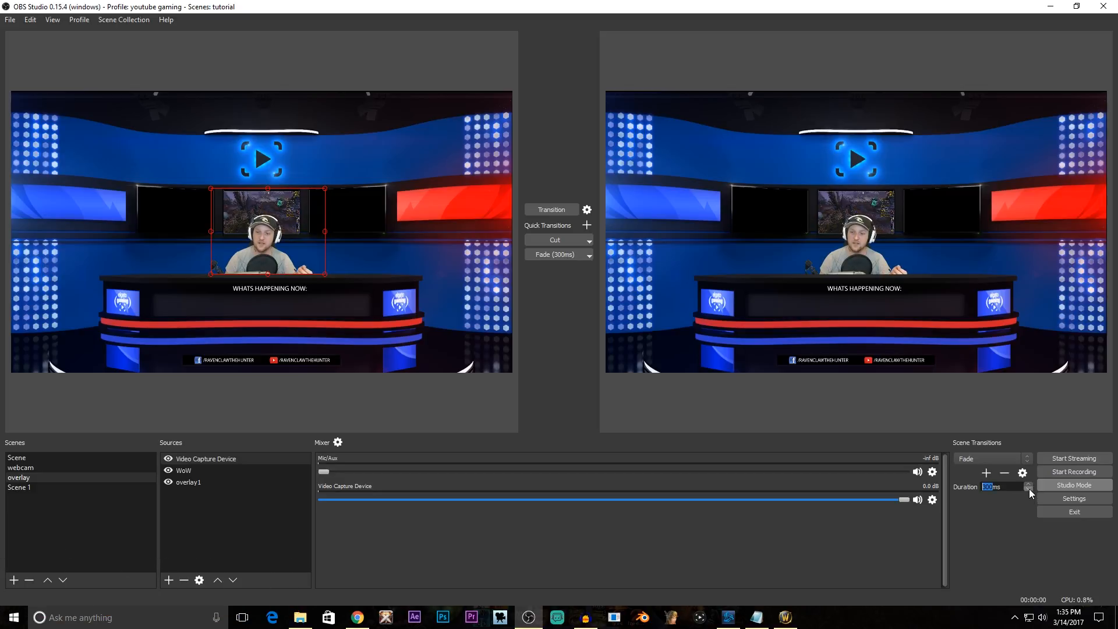
left_click(1028, 484)
left_click(1028, 483)
left_click(1027, 484)
left_click(1027, 485)
- Turn off Studio Mode and switch between the BRB image scene and the overlay scene to preview the fade, ending on overlay
left_click(40, 484)
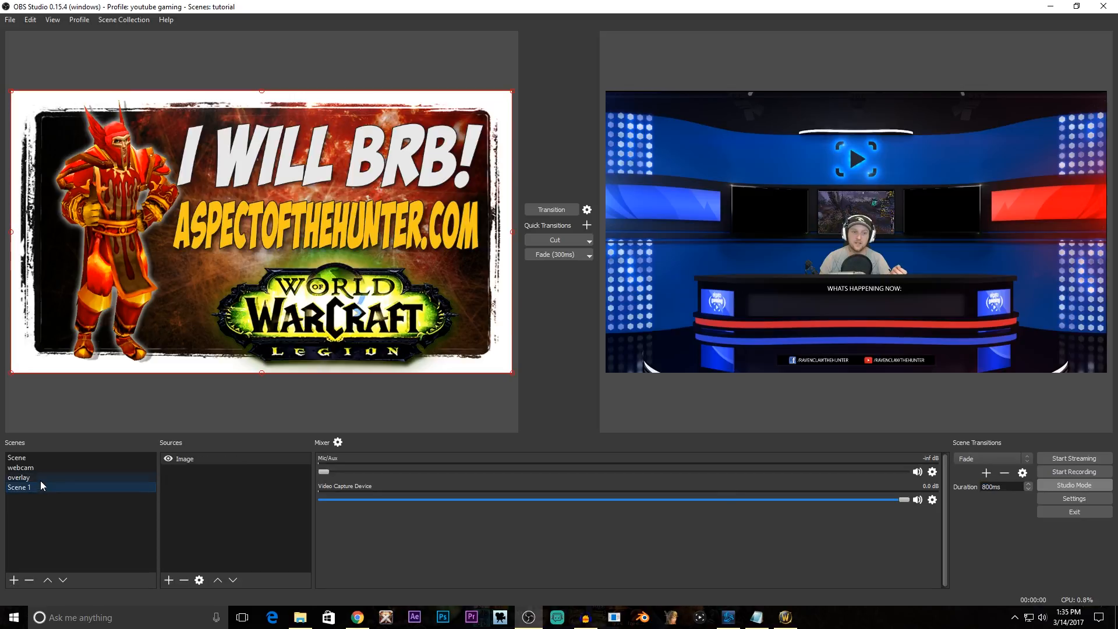
left_click(40, 478)
left_click(1074, 485)
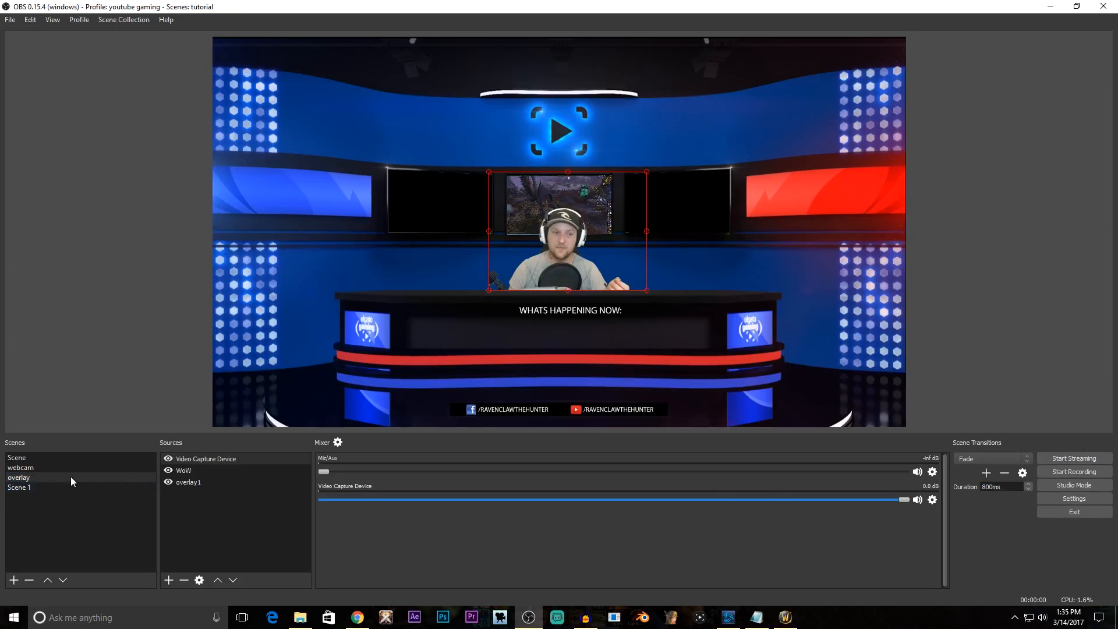
left_click(31, 487)
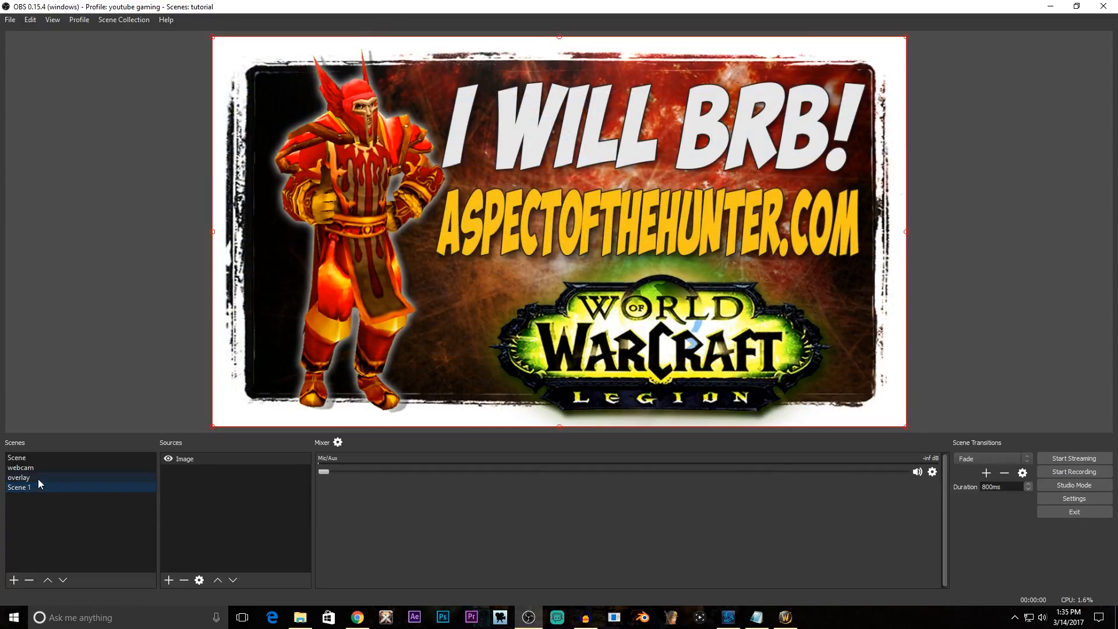
left_click(37, 478)
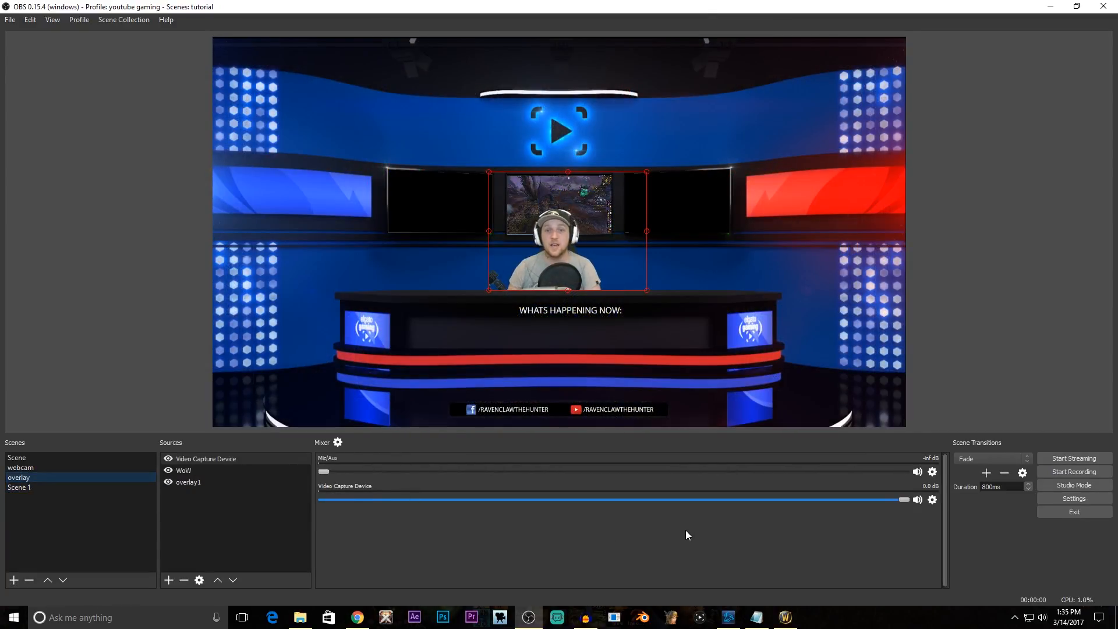